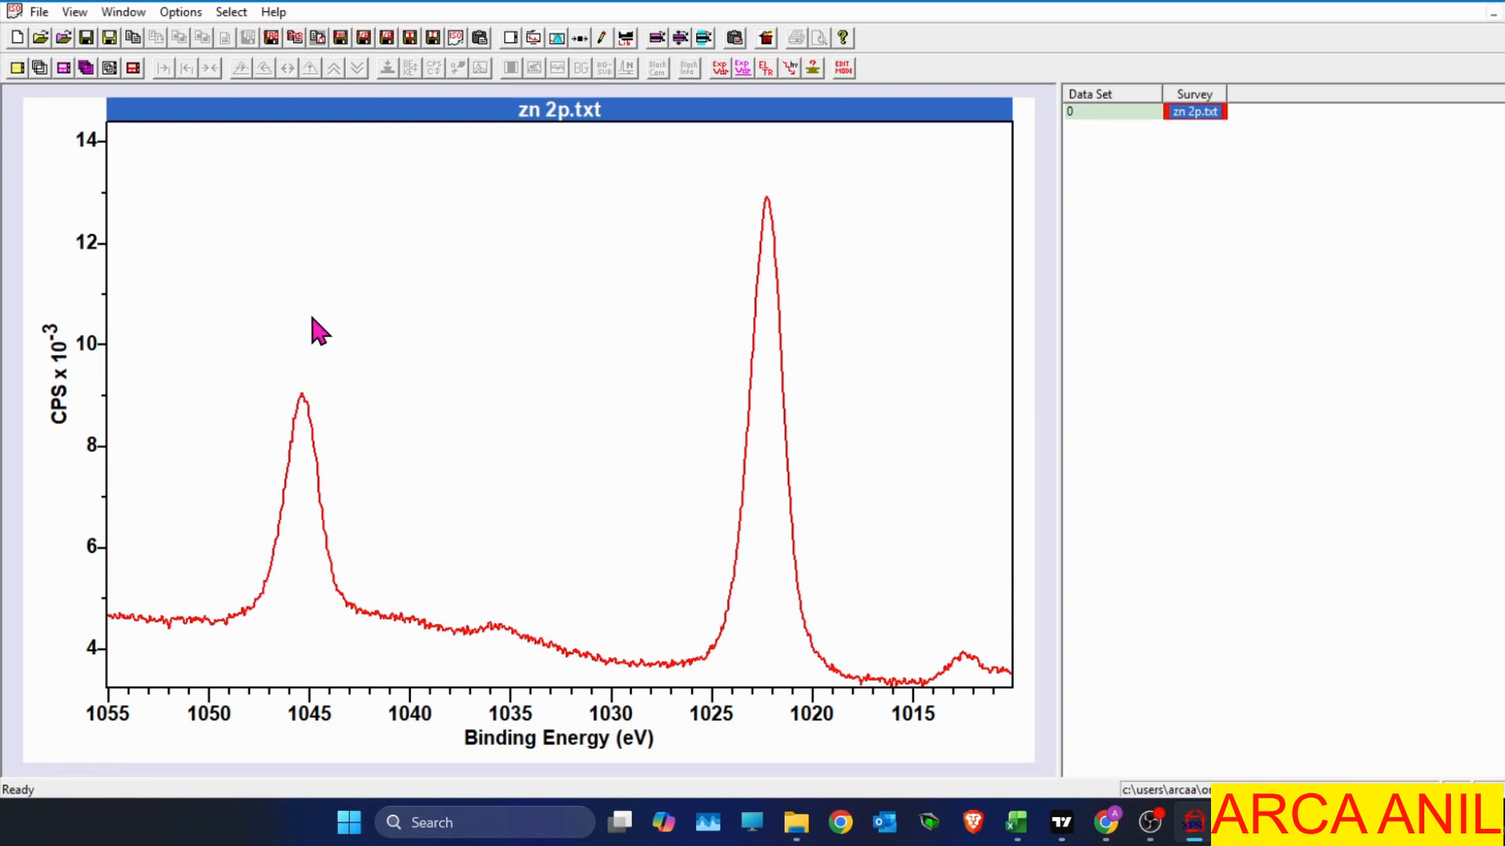
Create a quantification region on the zn 2p.txt spectrum and bring its low-energy end in to about 1015.85 eV.
left_click(563, 43)
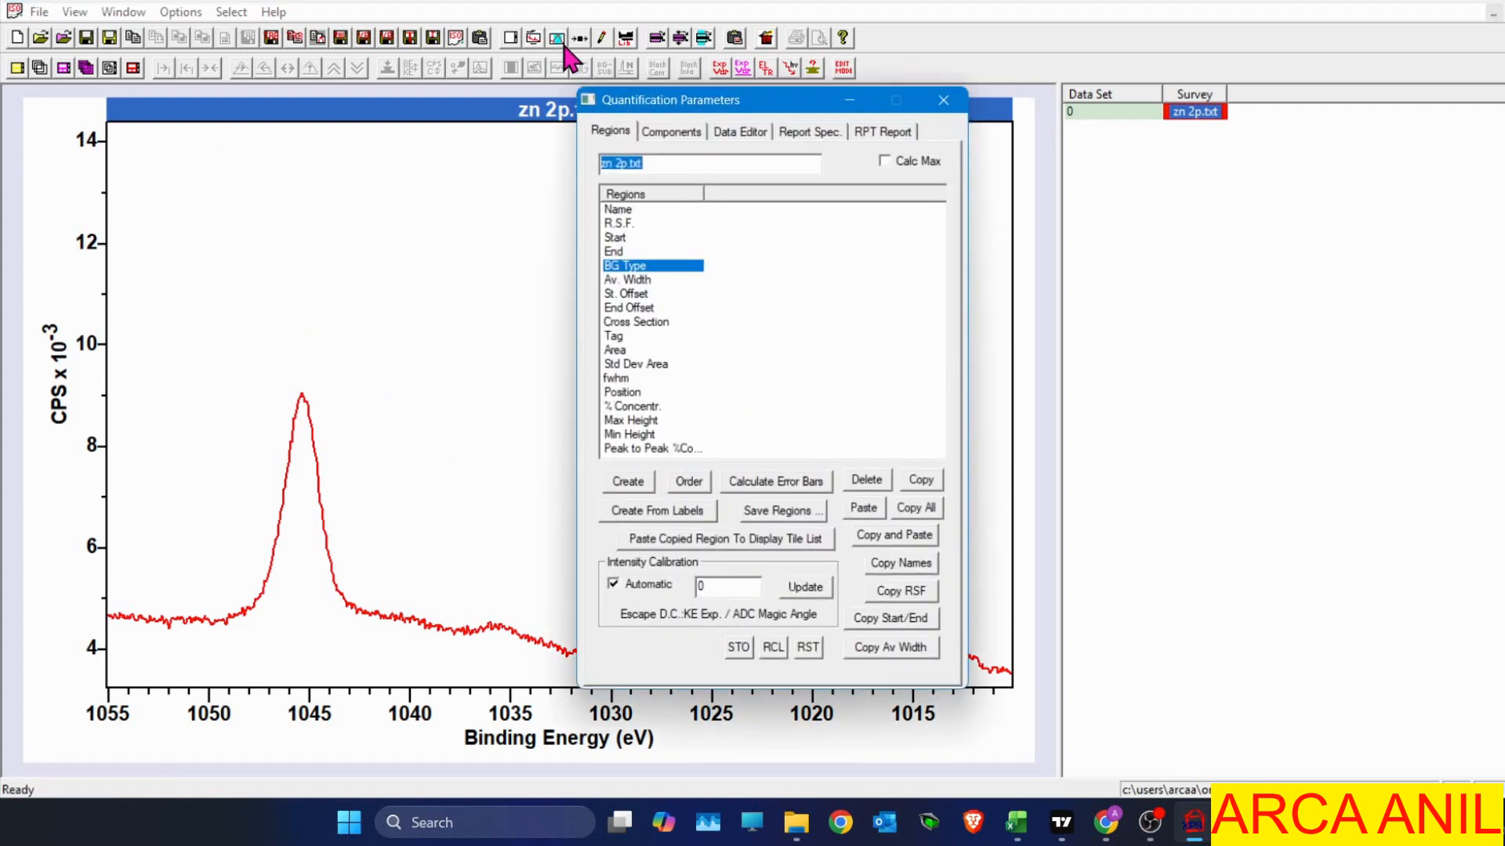
left_click(628, 482)
left_click_drag(772, 106, 1270, 142)
left_click_drag(967, 354, 894, 358)
mouse_move(173, 493)
left_mouse_down()
mouse_move(139, 506)
mouse_move(168, 506)
left_mouse_up()
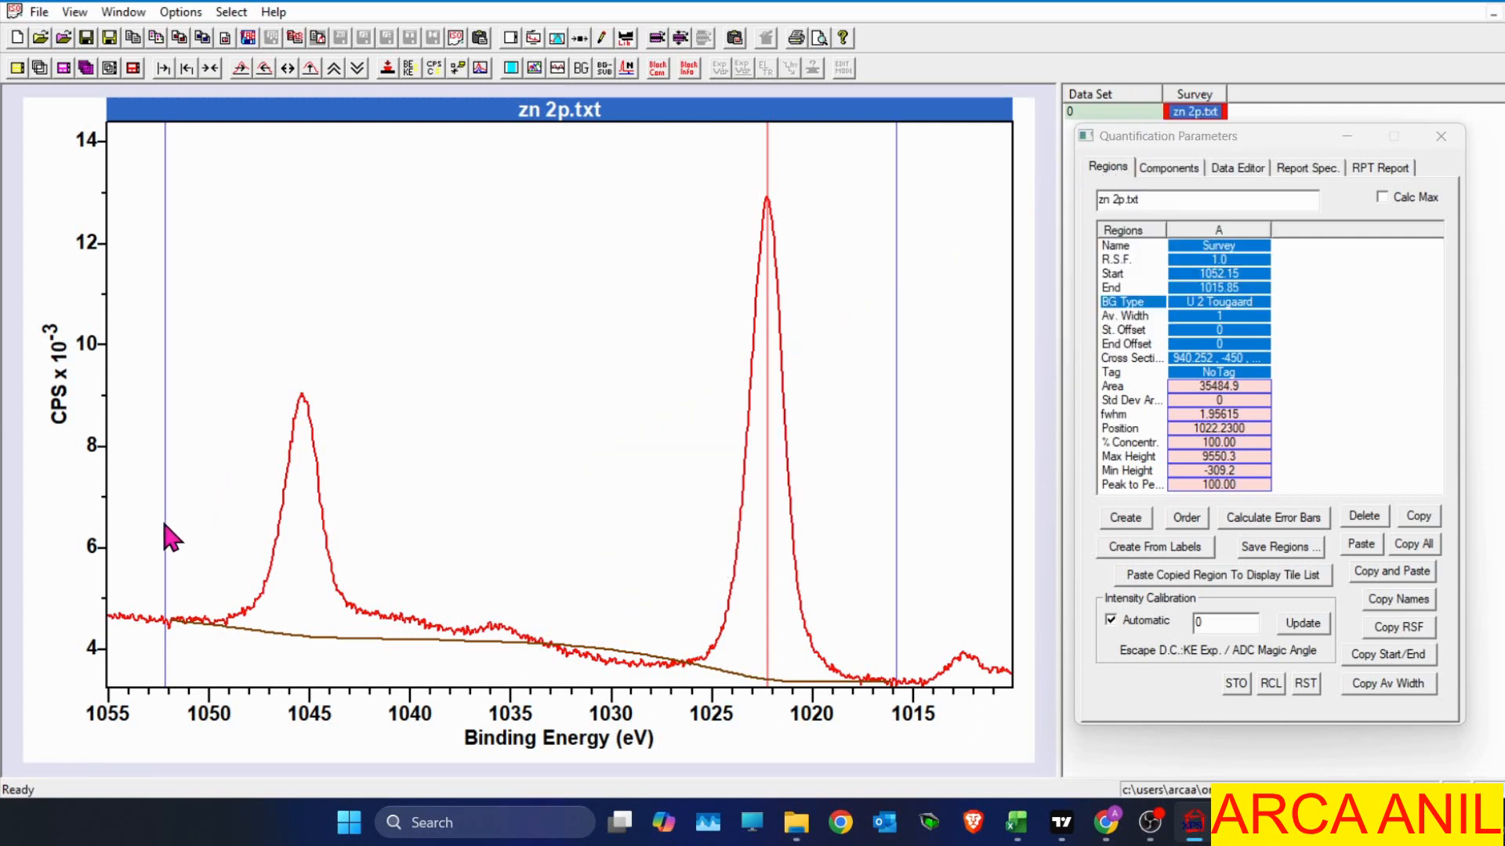
Move the region's start to about 1028.39 eV so it encloses only the larger peak.
left_click(621, 553)
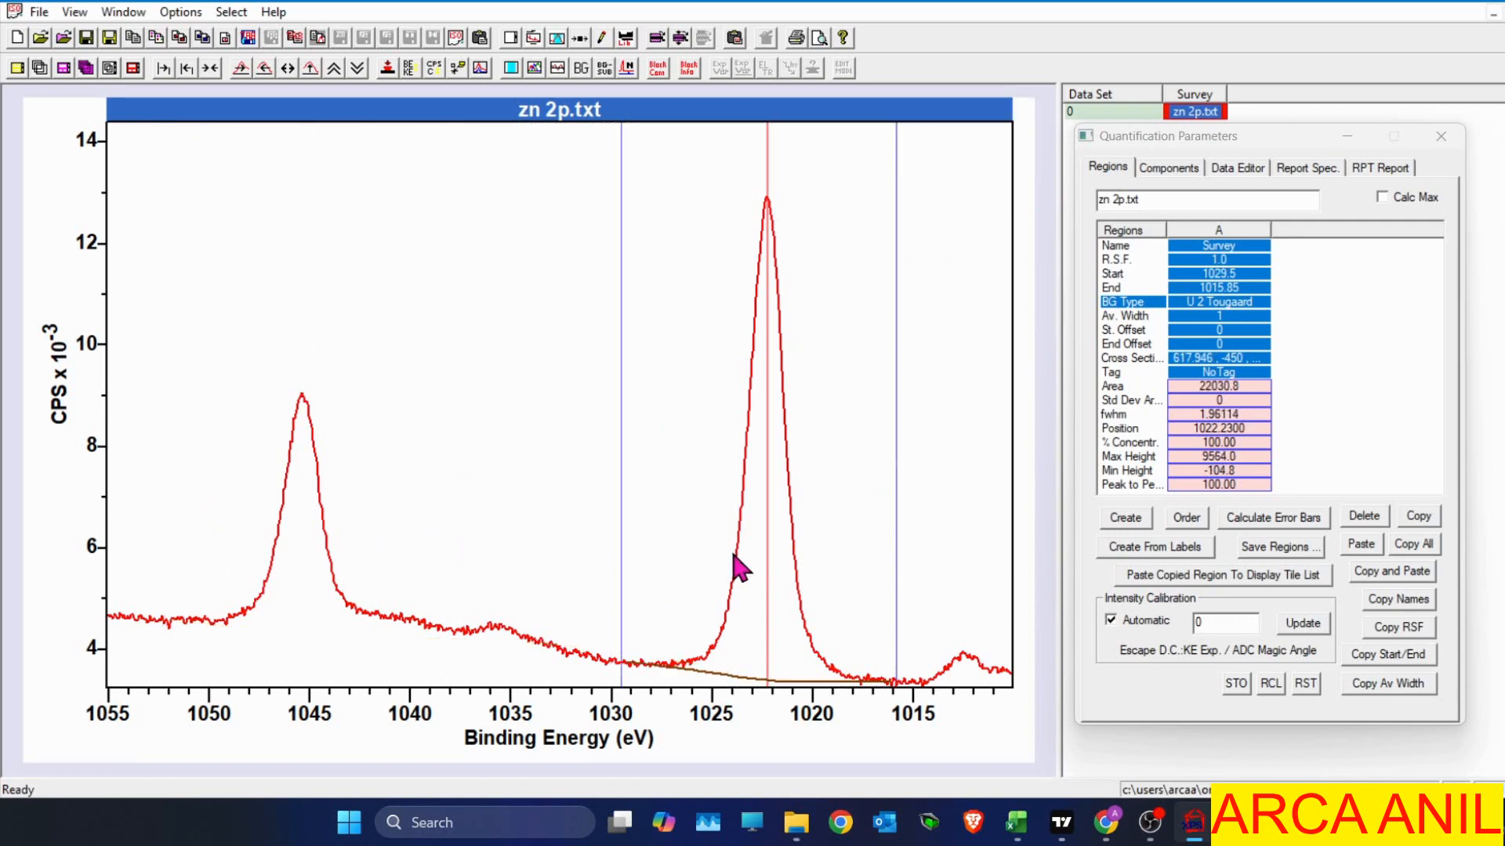
left_click(615, 594)
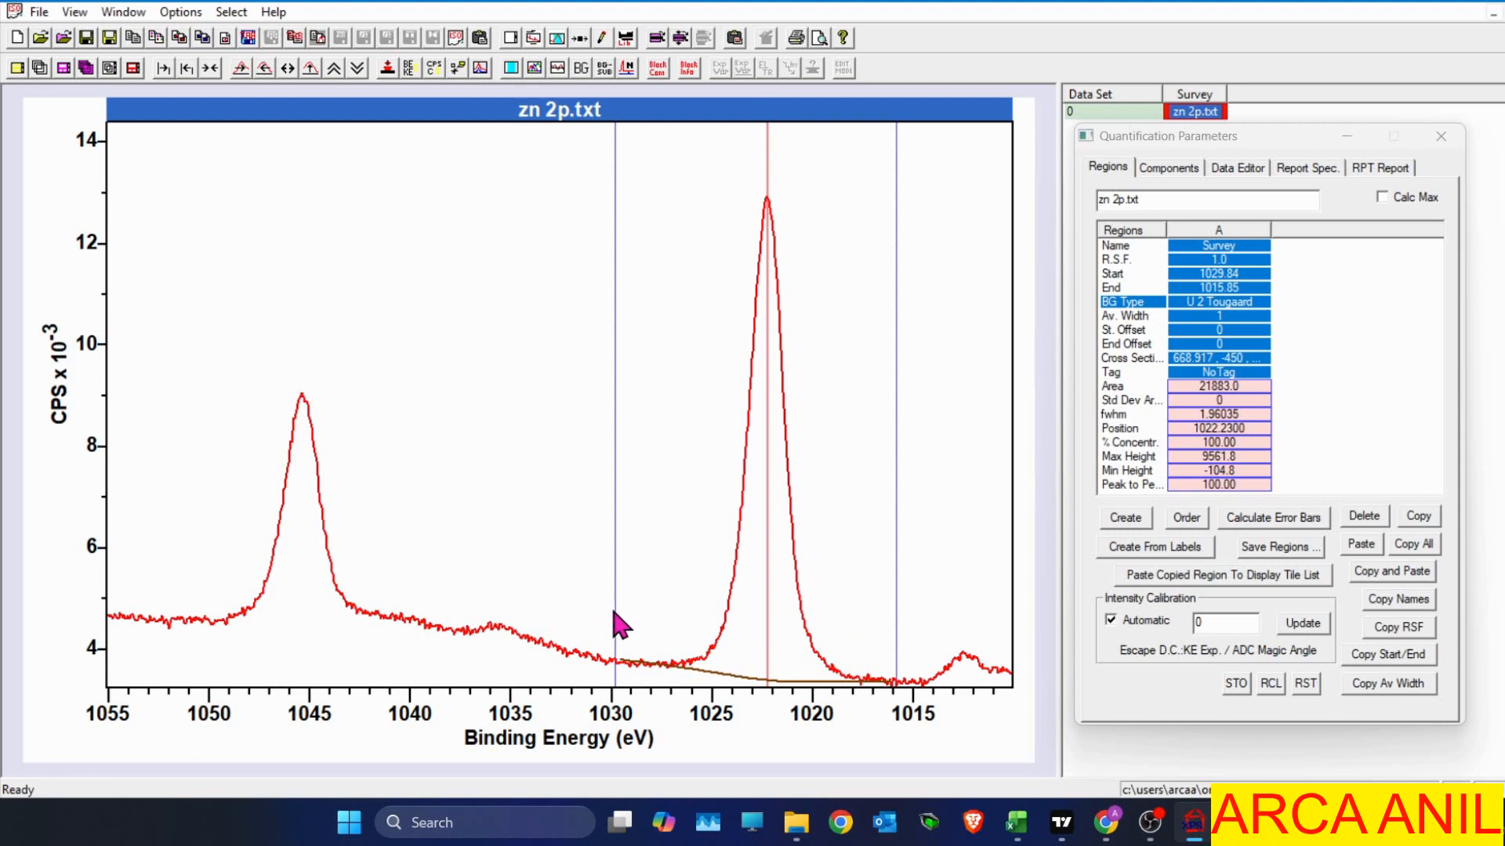
left_click(636, 614)
left_click(644, 615)
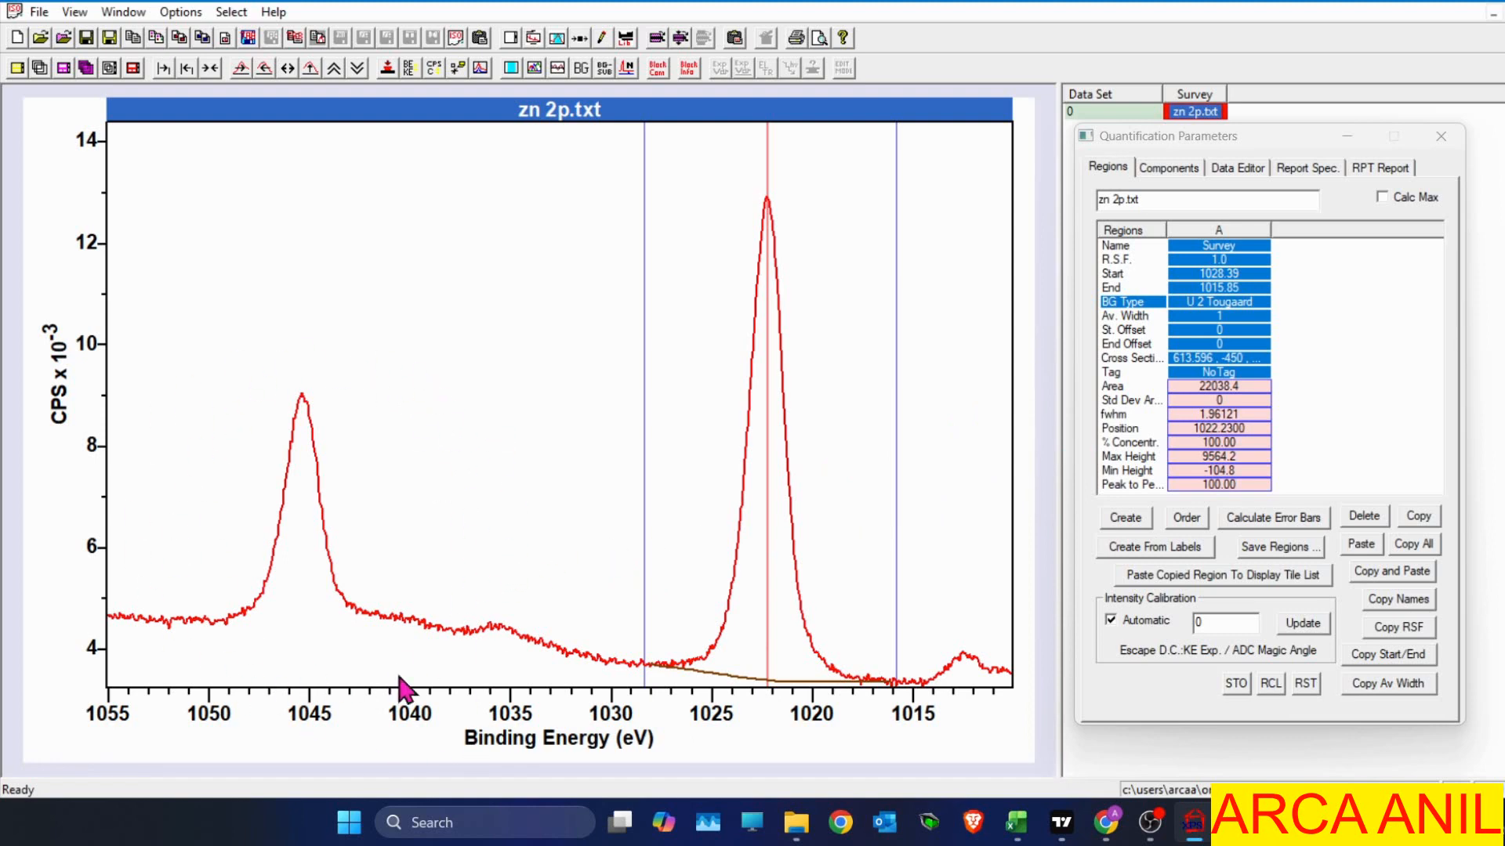
Create a second region around the smaller peak, spanning about 1049.9 to 1040.81 eV.
left_click(1123, 519)
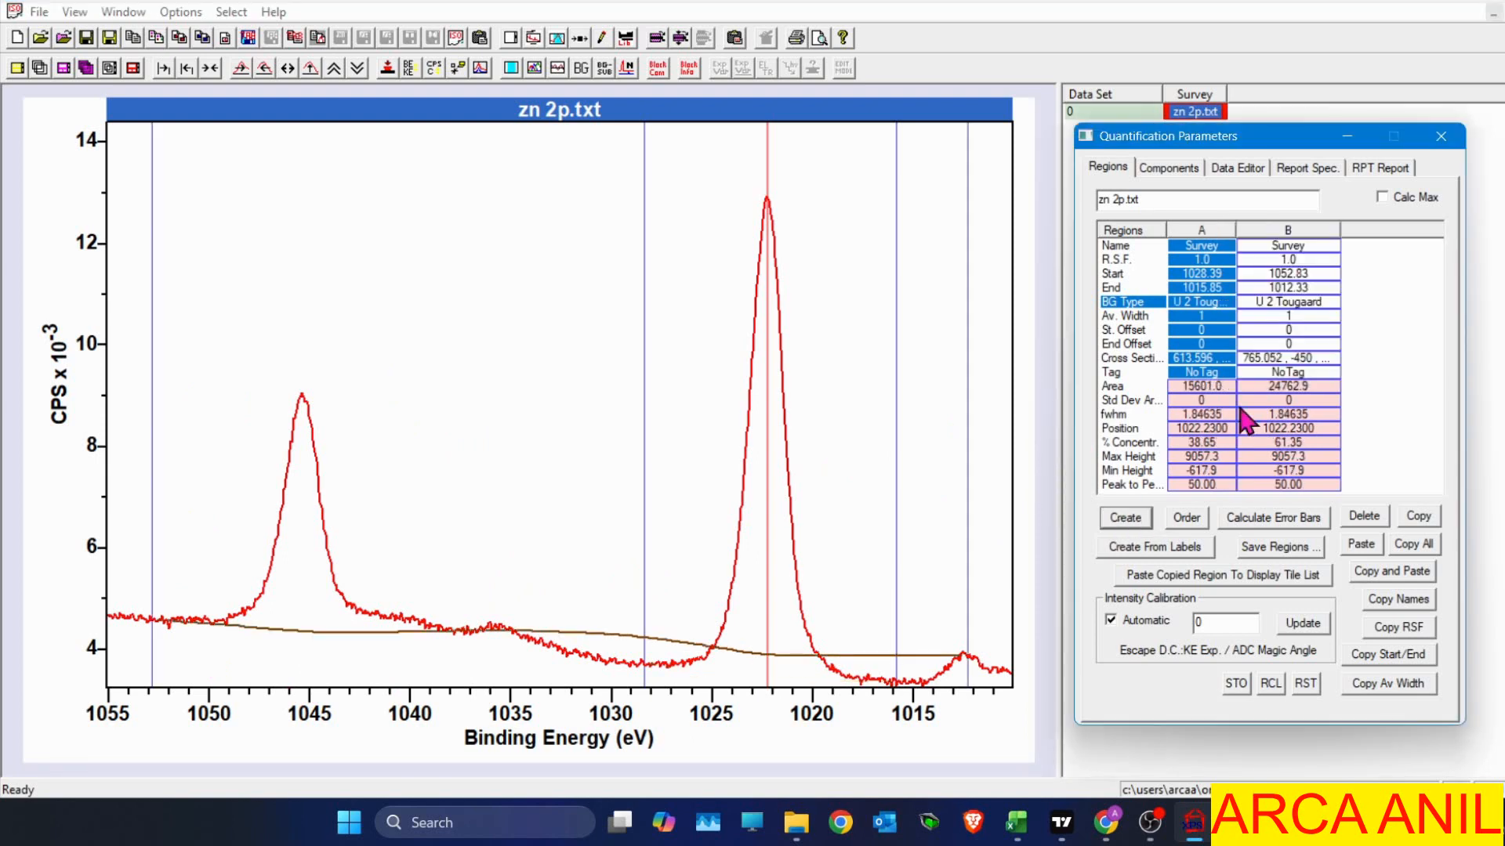
left_click_drag(969, 469, 408, 492)
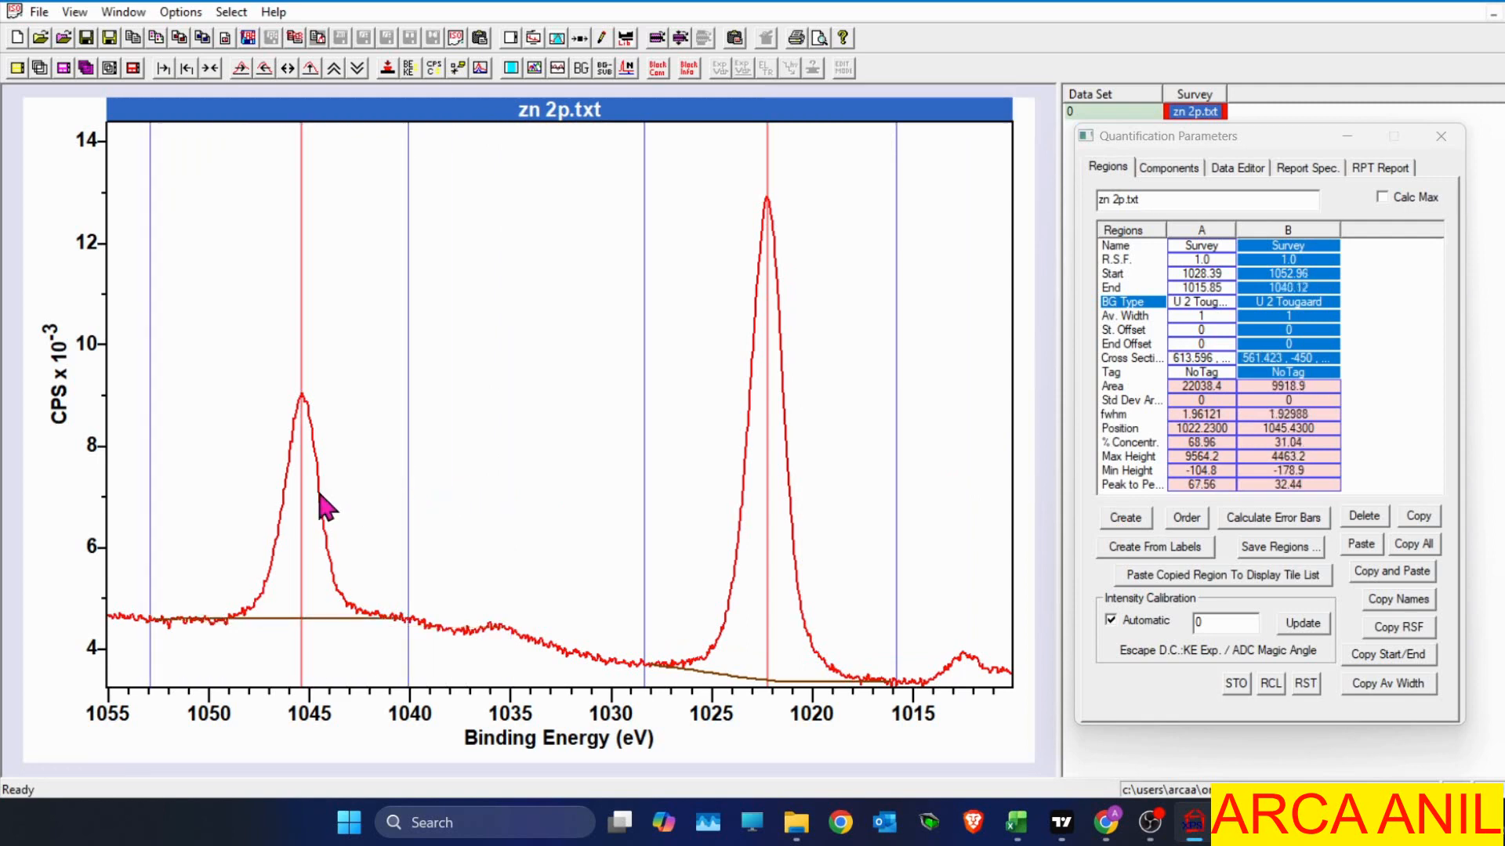
left_click(154, 572)
left_click_drag(154, 571, 210, 566)
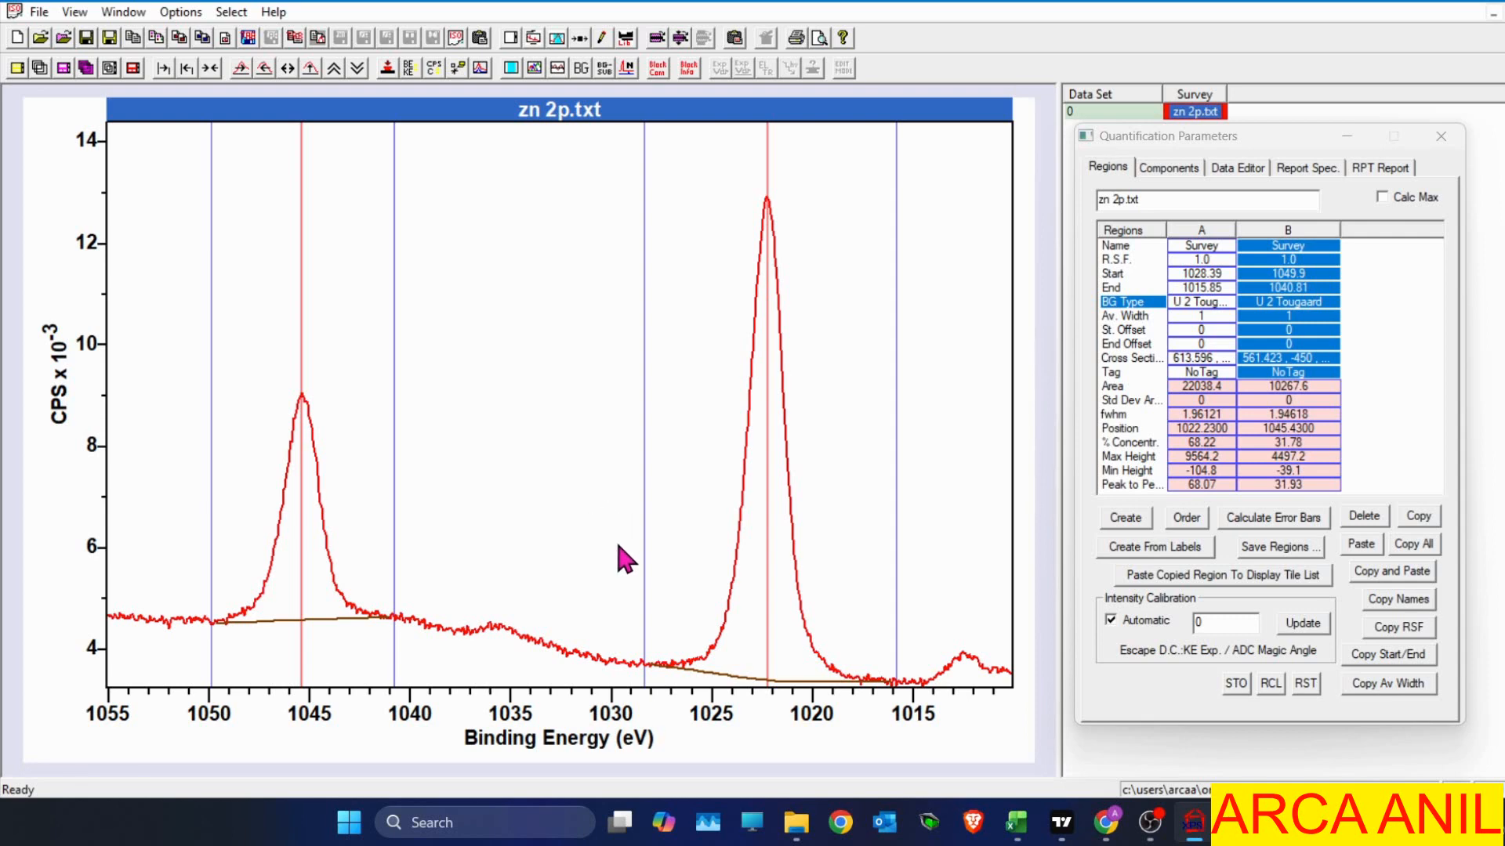
Compare the two regions by displaying regions A and B in turn to check their peaks and backgrounds.
left_click(1197, 230)
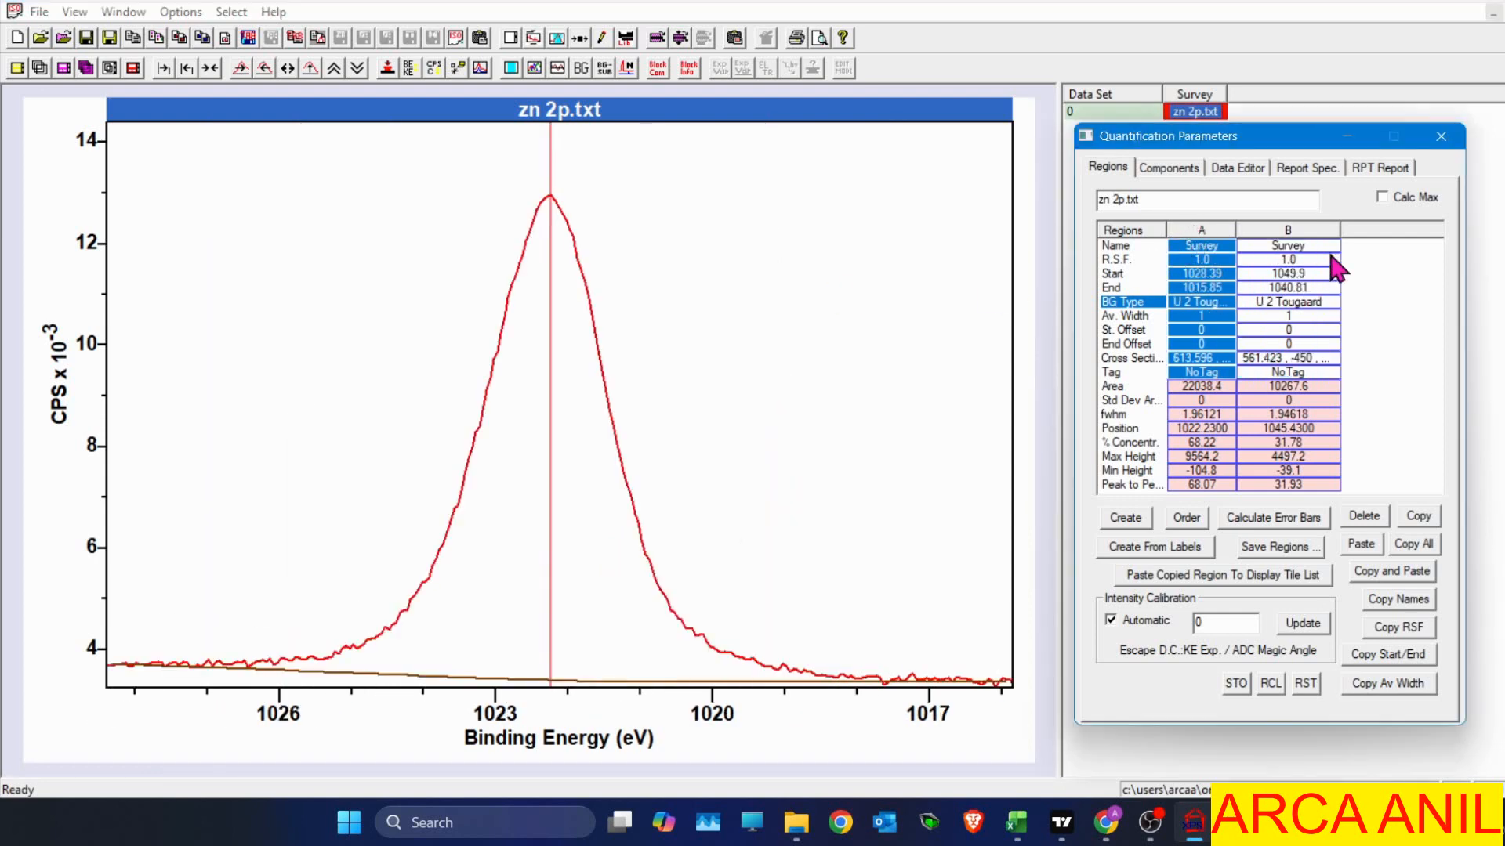
left_click(1330, 257)
left_click(1220, 235)
left_click(1318, 240)
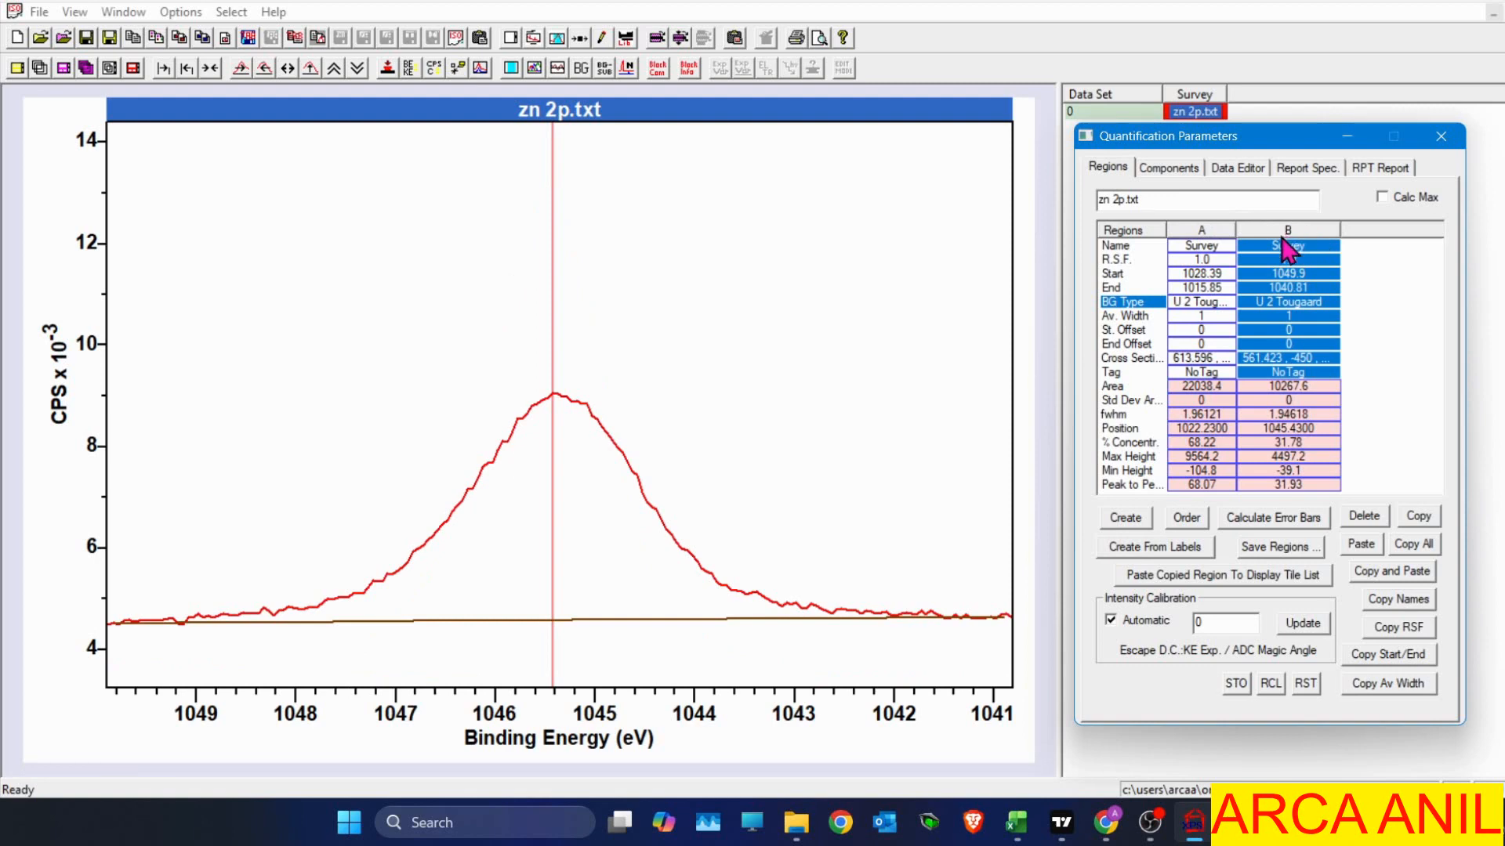
left_click(1220, 239)
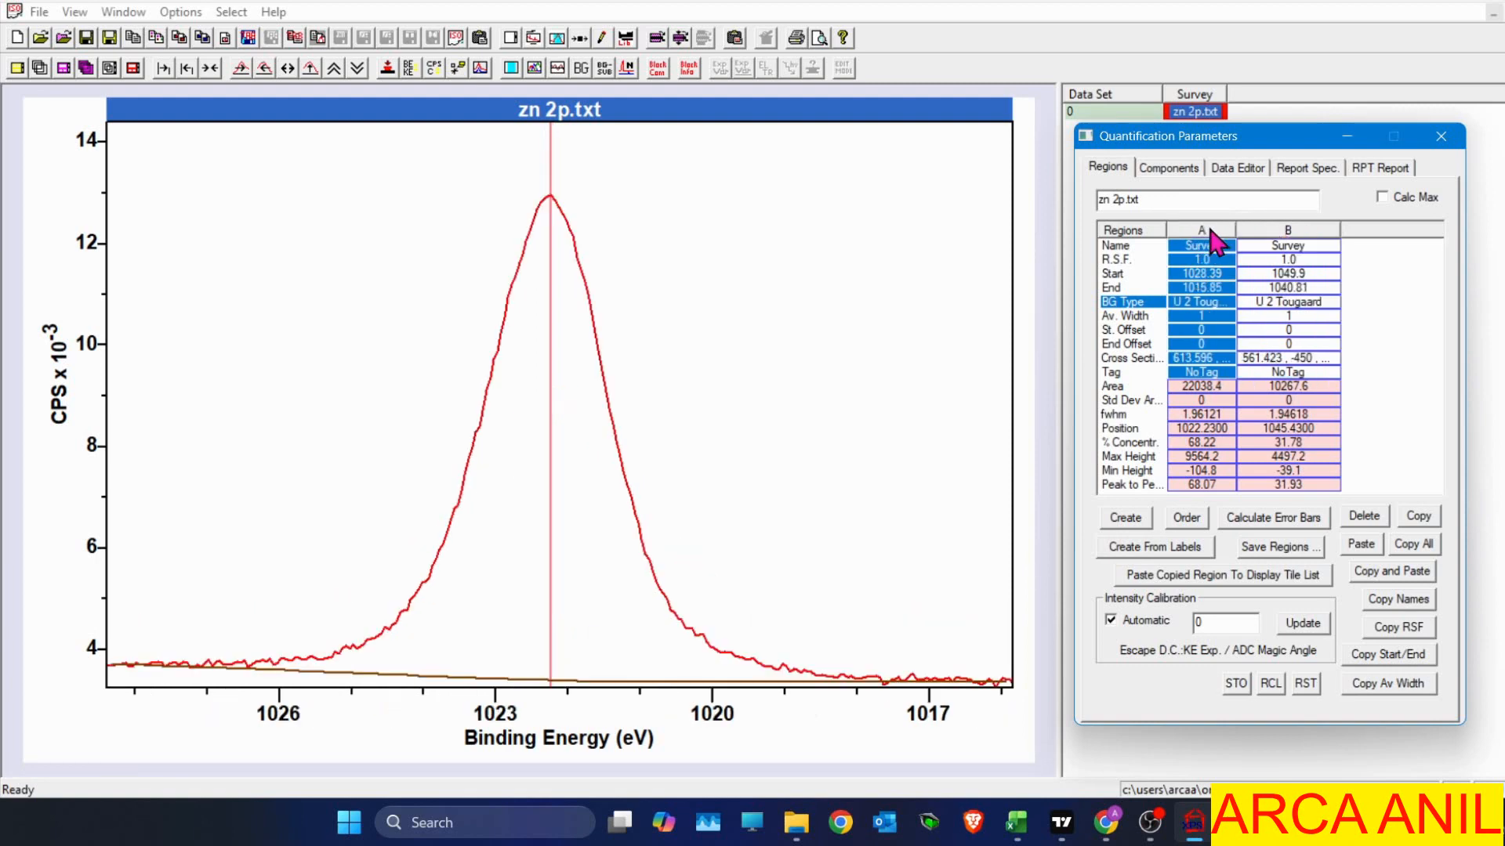
left_click(1283, 234)
Switch to Chrome and examine the enlarged Figure 3 with Zn2p lines and Zn2p3/2 deconvolution in the flower-like ZnO nanostructures article.
mouse_move(1103, 836)
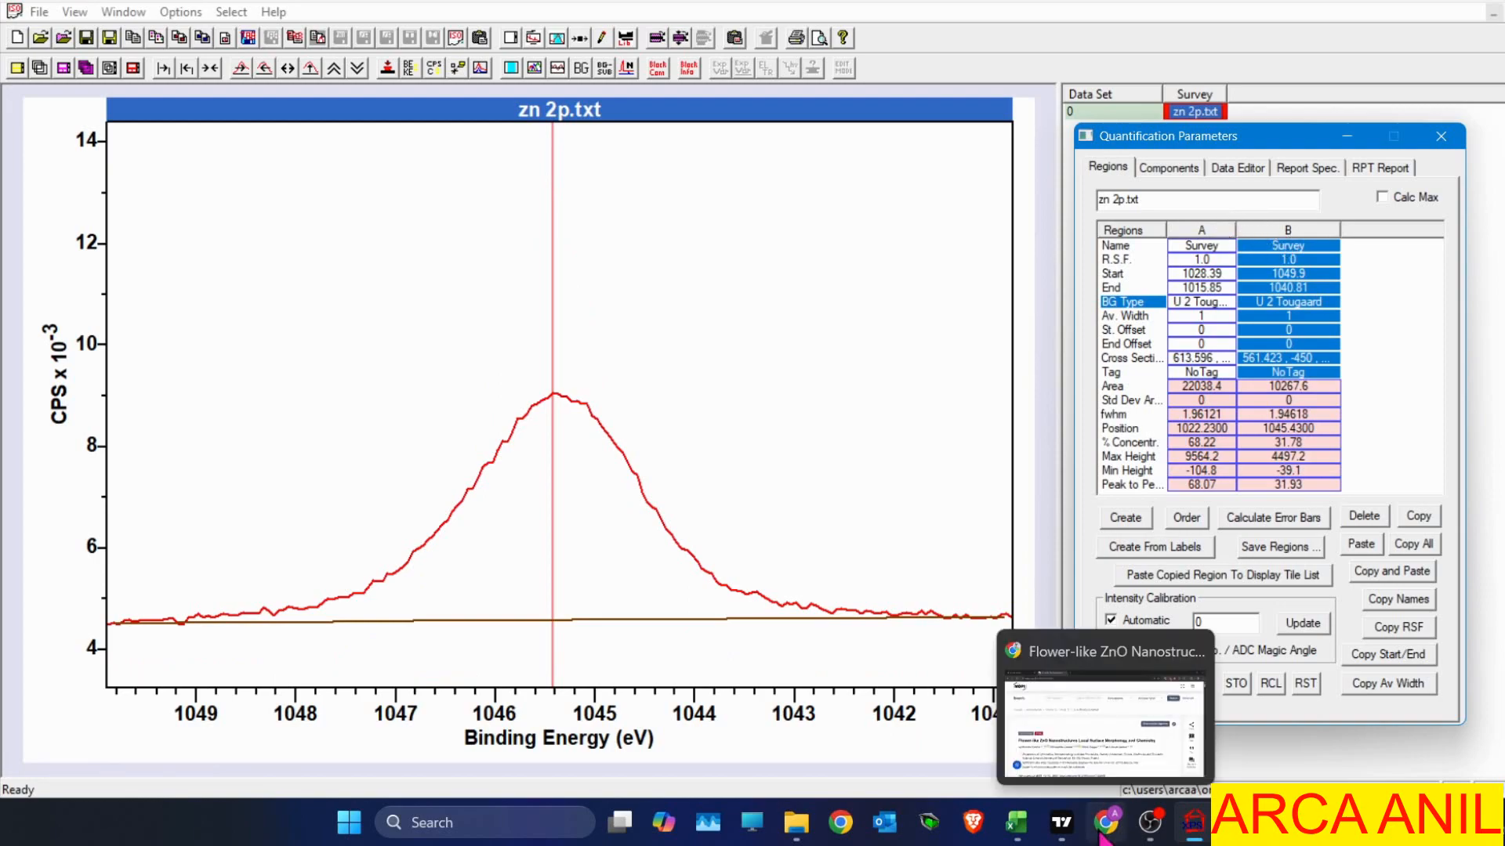
left_click(1073, 719)
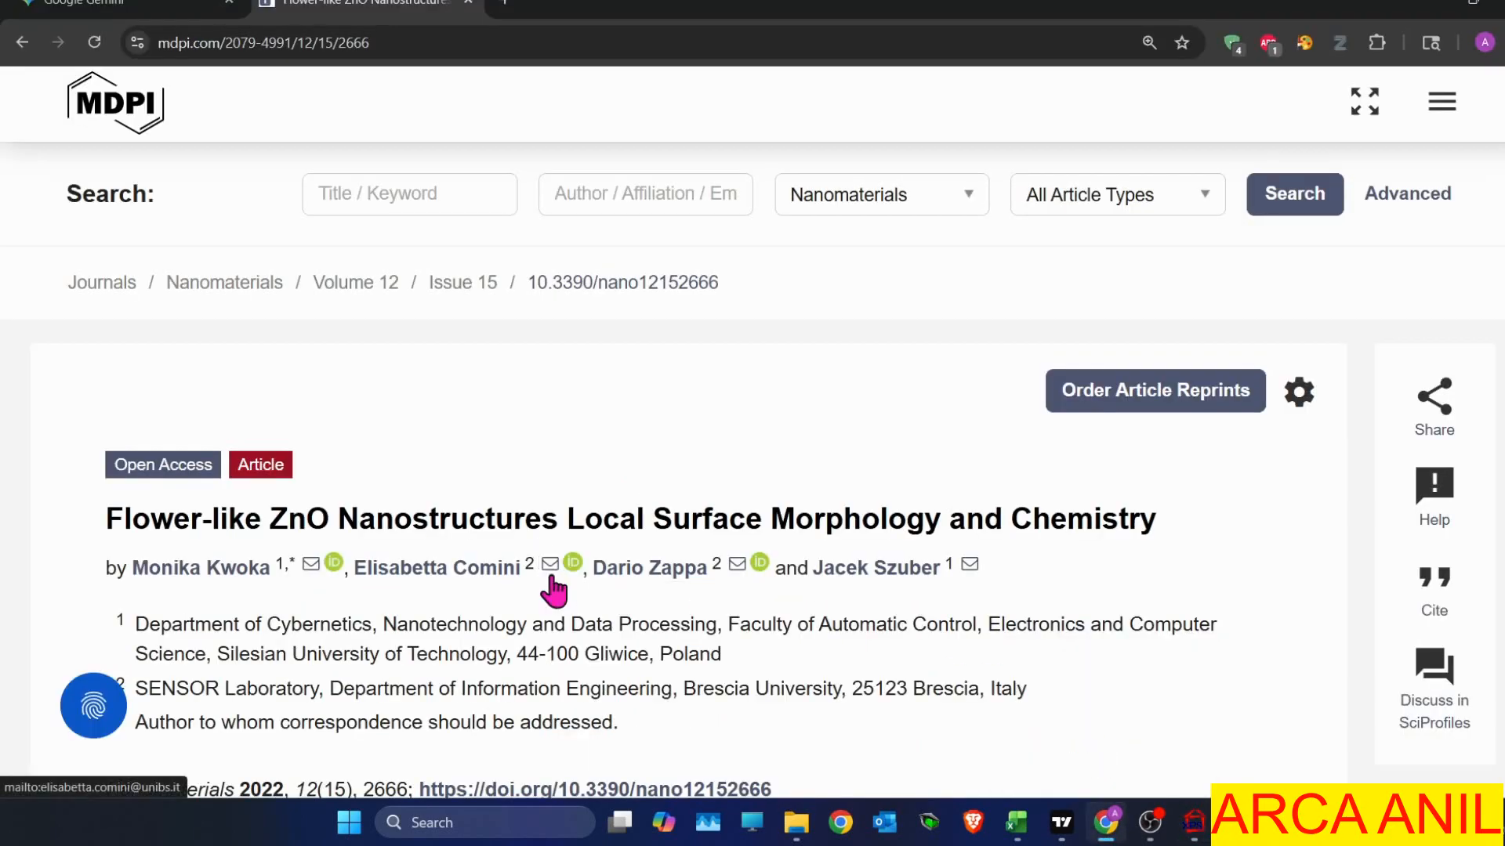
scroll(460, 502, "down", 15)
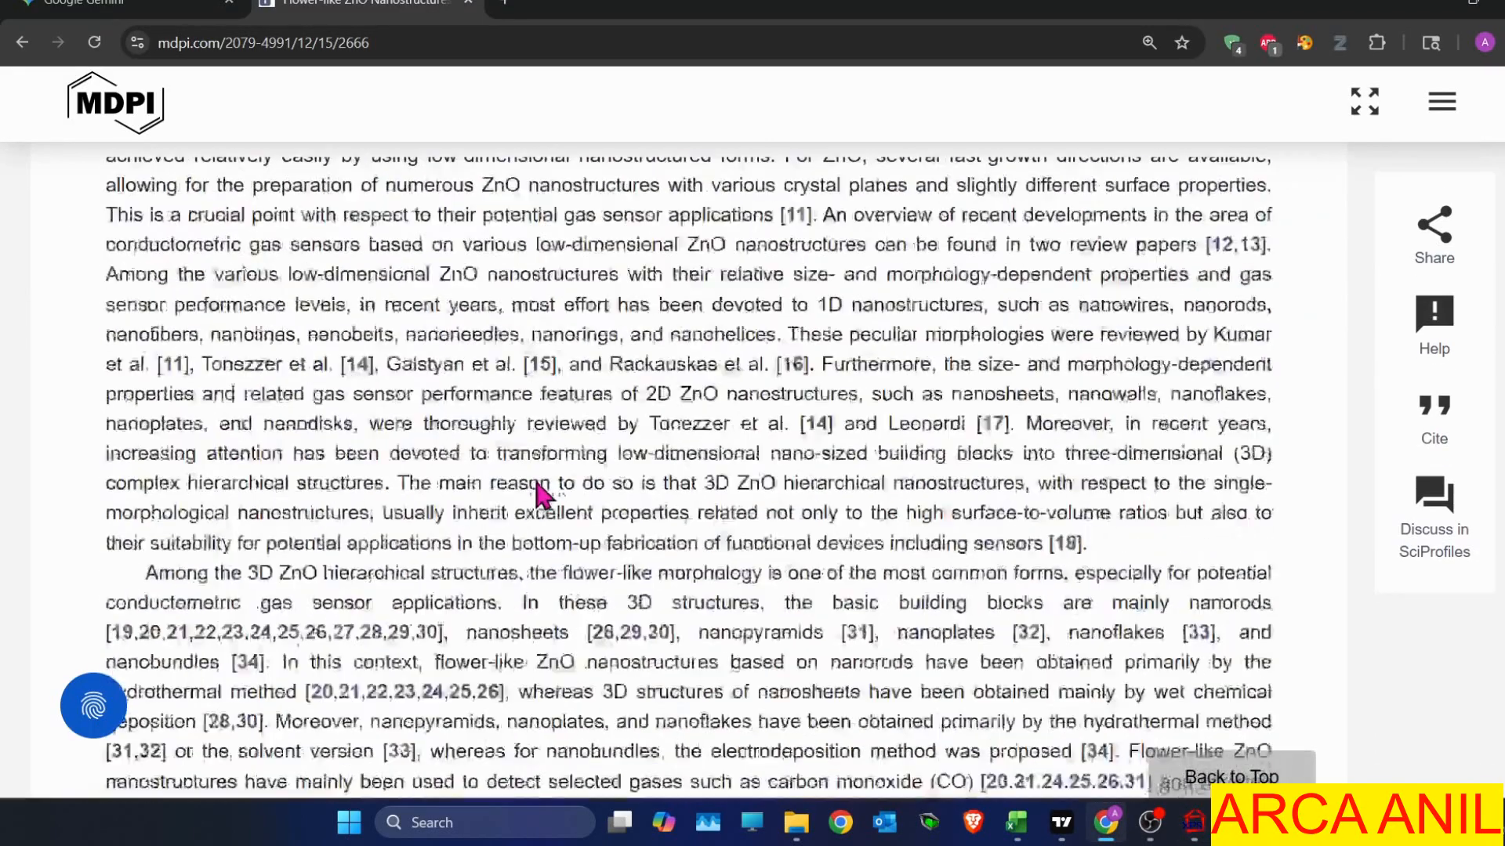
scroll(541, 494, "down", 20)
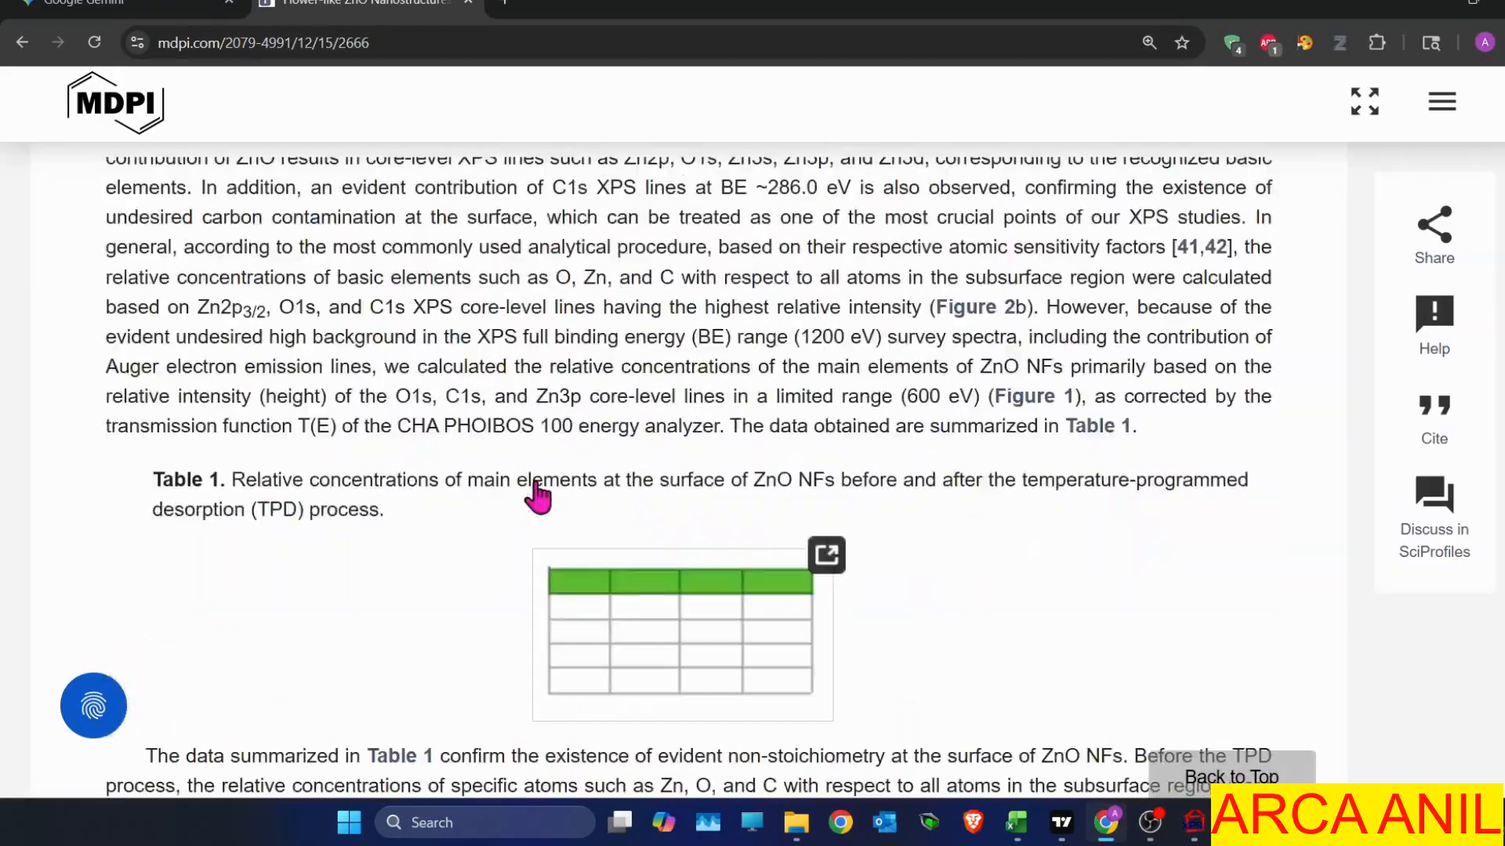
scroll(539, 495, "down", 15)
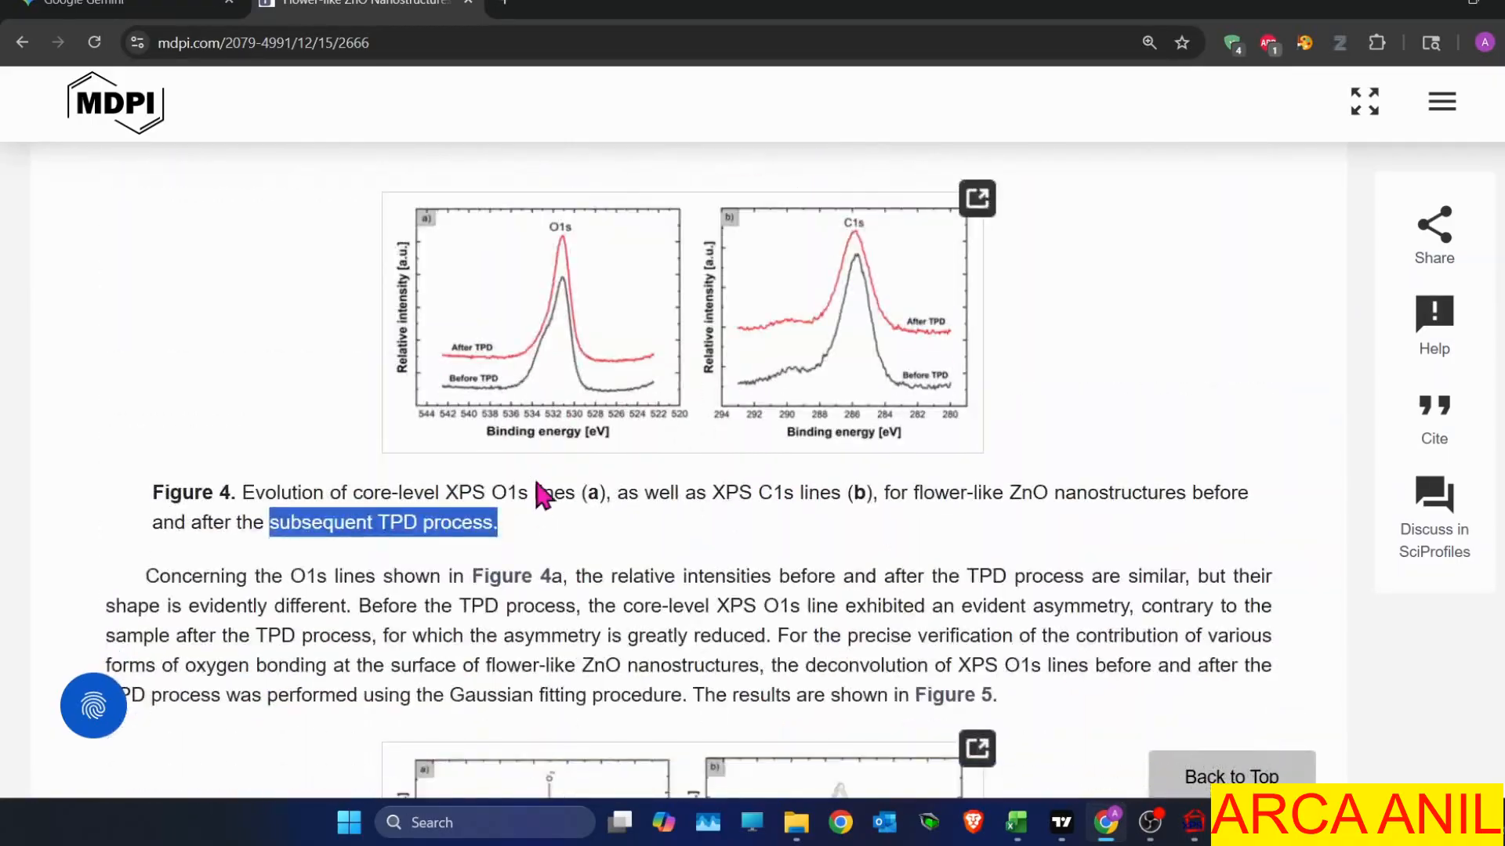
scroll(540, 495, "down", 10)
scroll(539, 496, "up", 5)
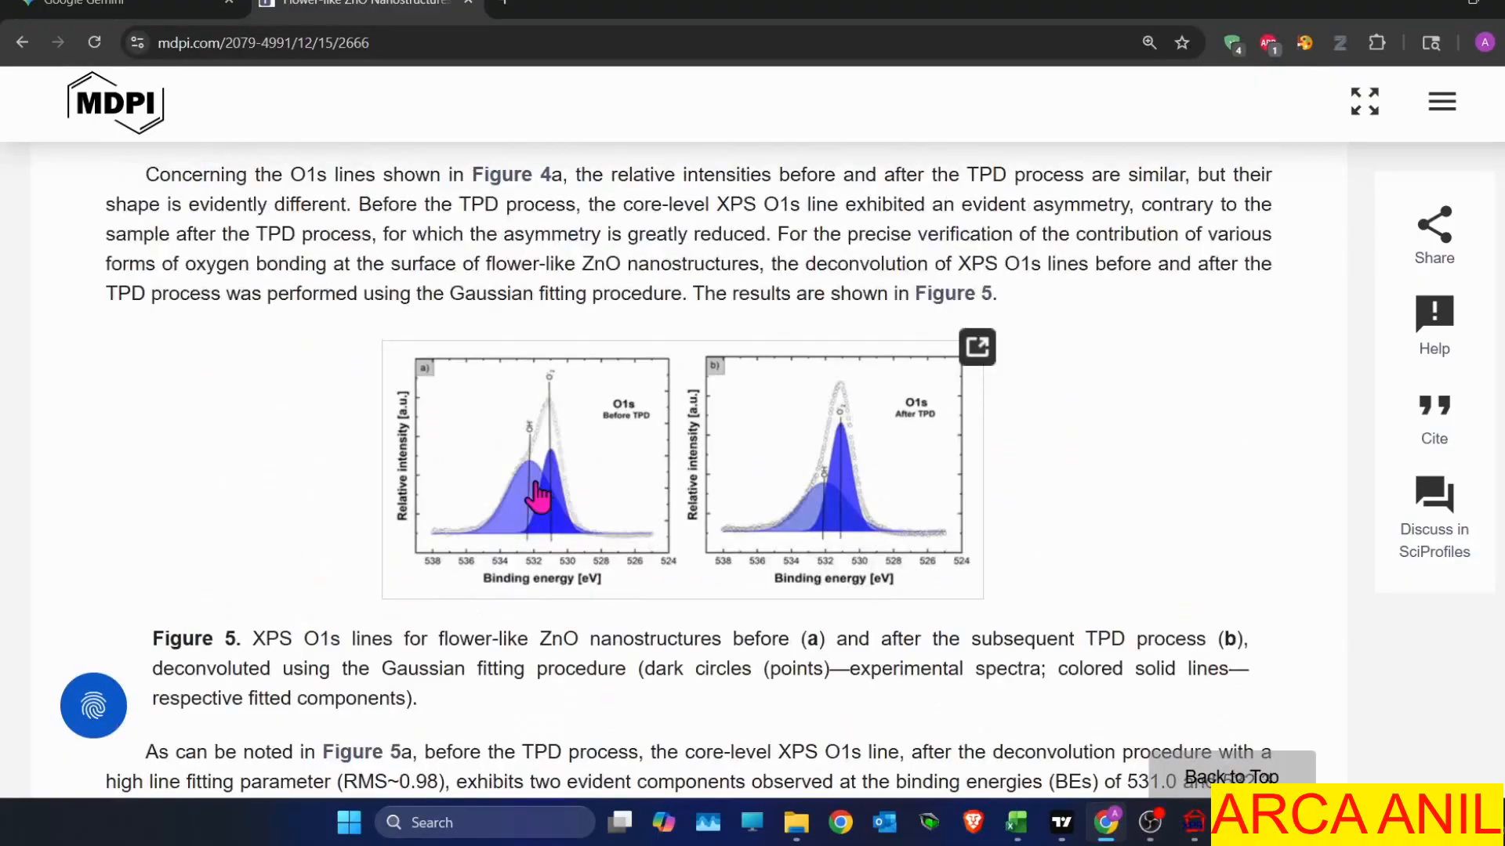
scroll(539, 495, "down", 15)
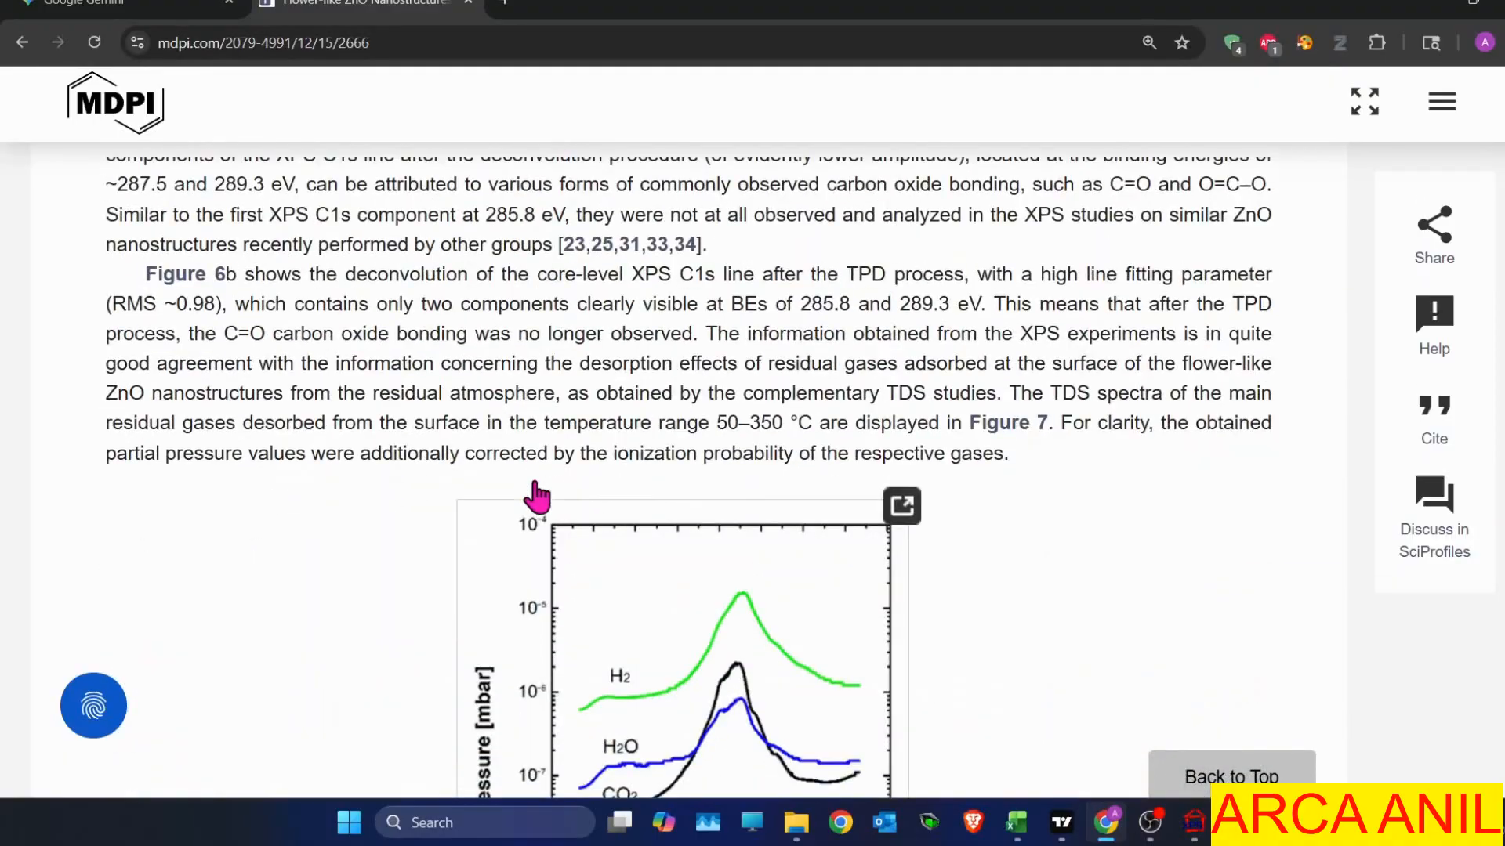
scroll(538, 495, "down", 15)
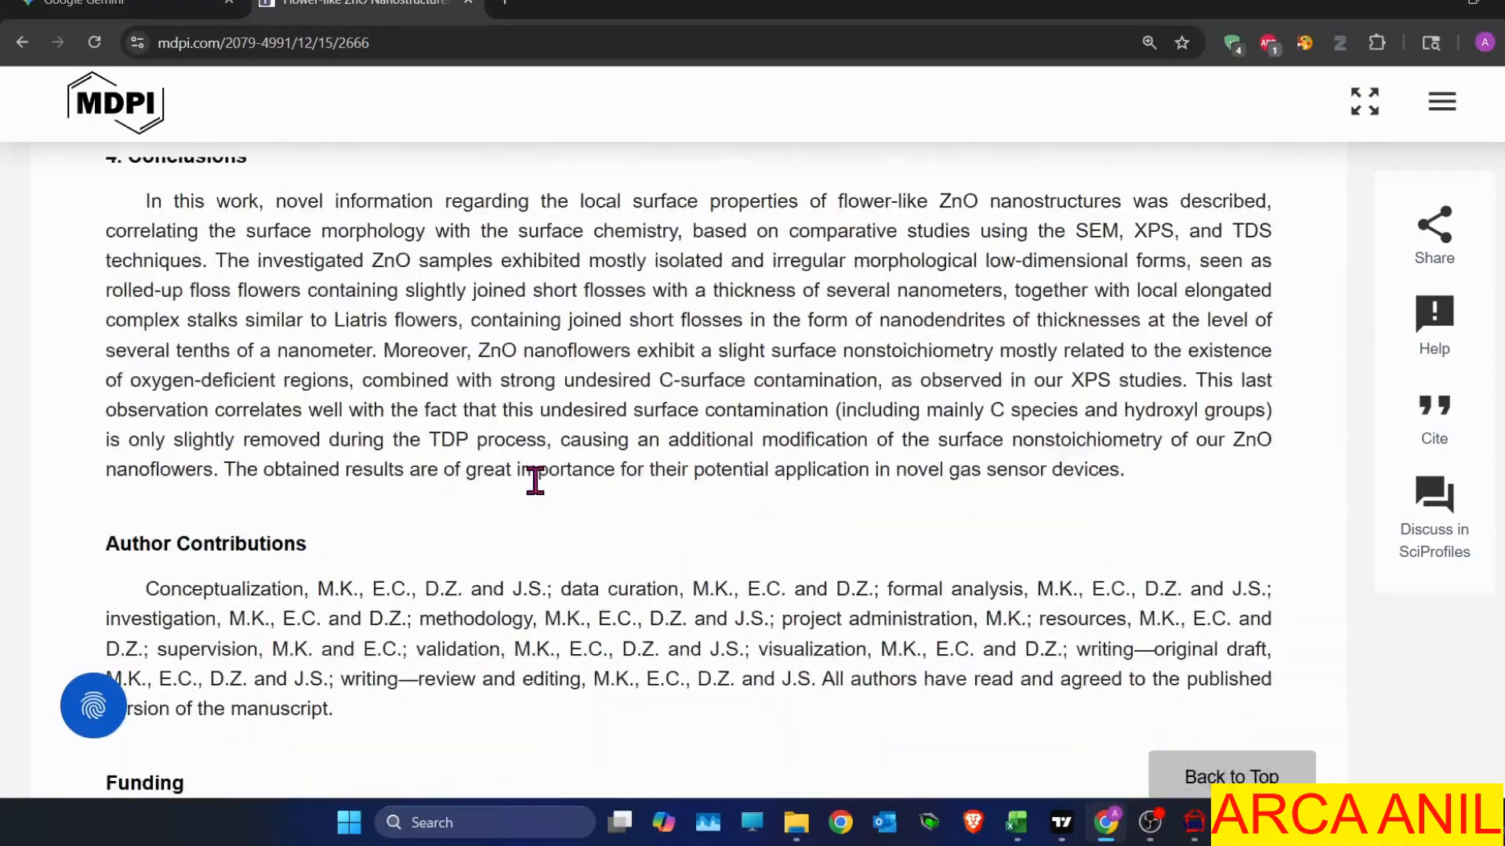
scroll(536, 481, "up", 15)
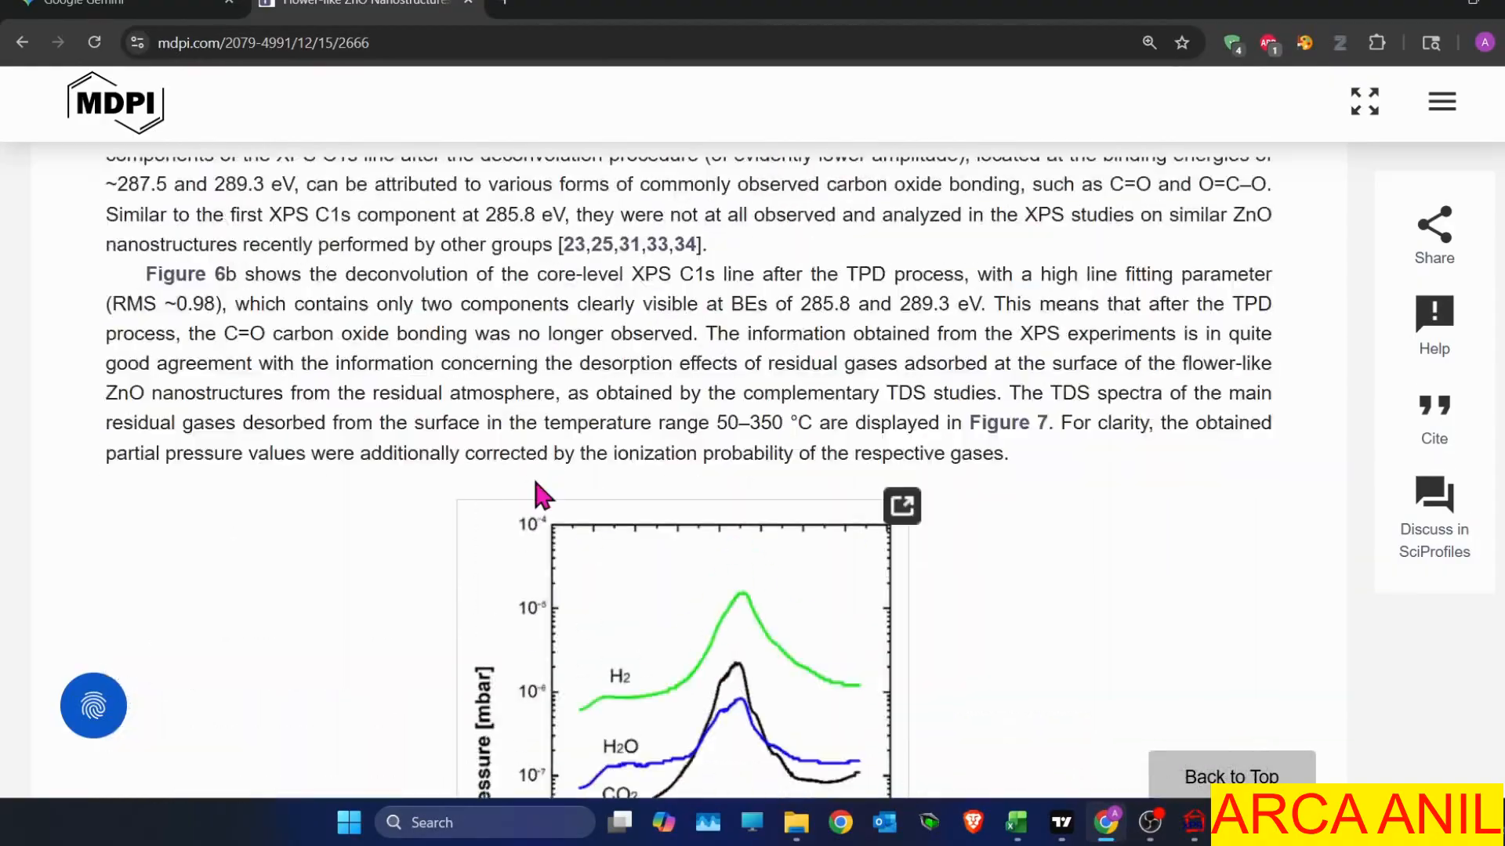
scroll(595, 484, "down", 20)
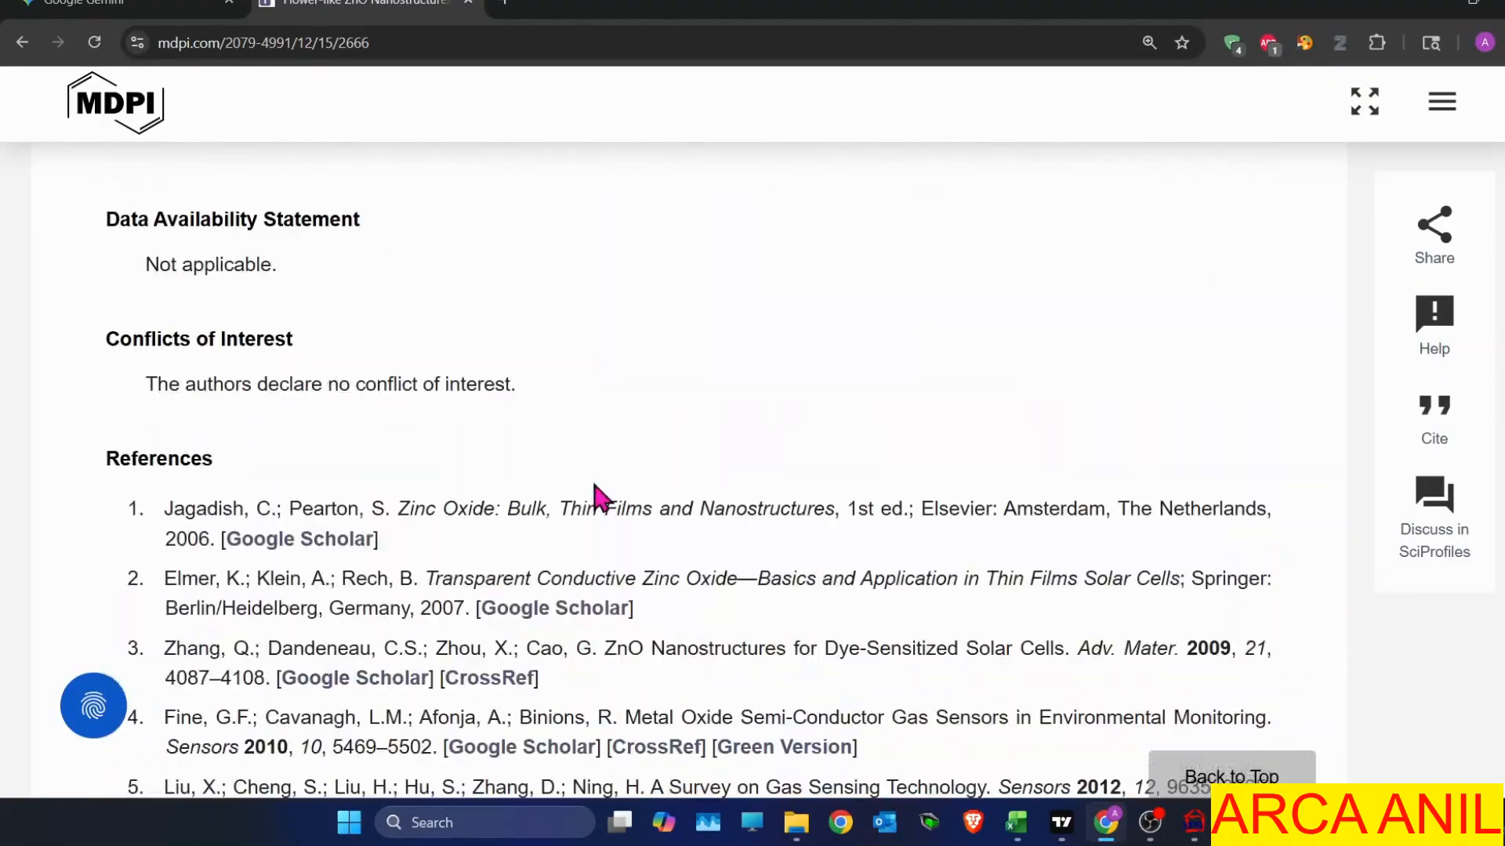
scroll(600, 497, "up", 20)
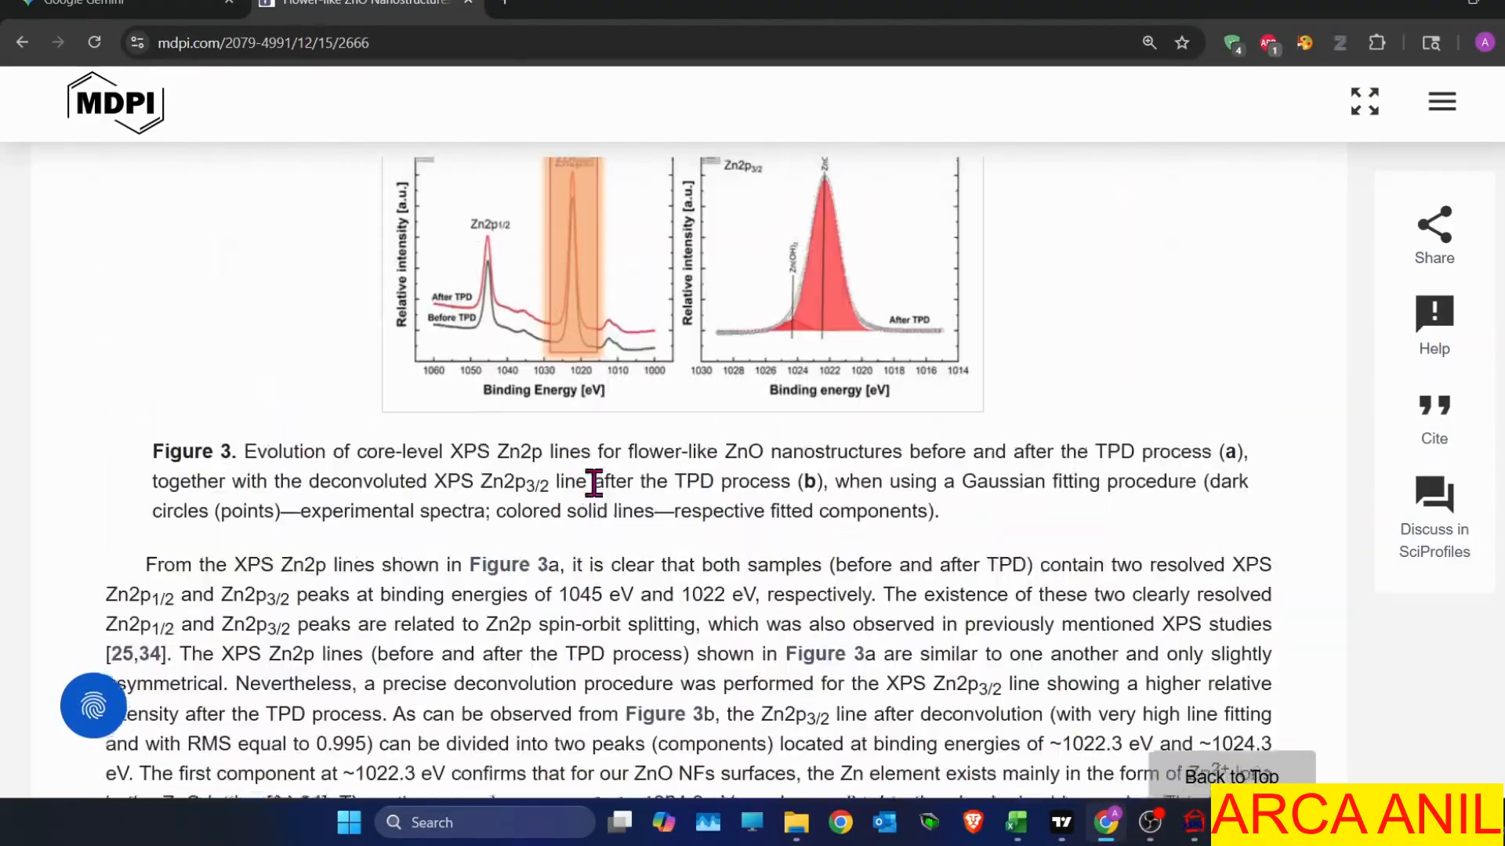
scroll(594, 483, "up", 3)
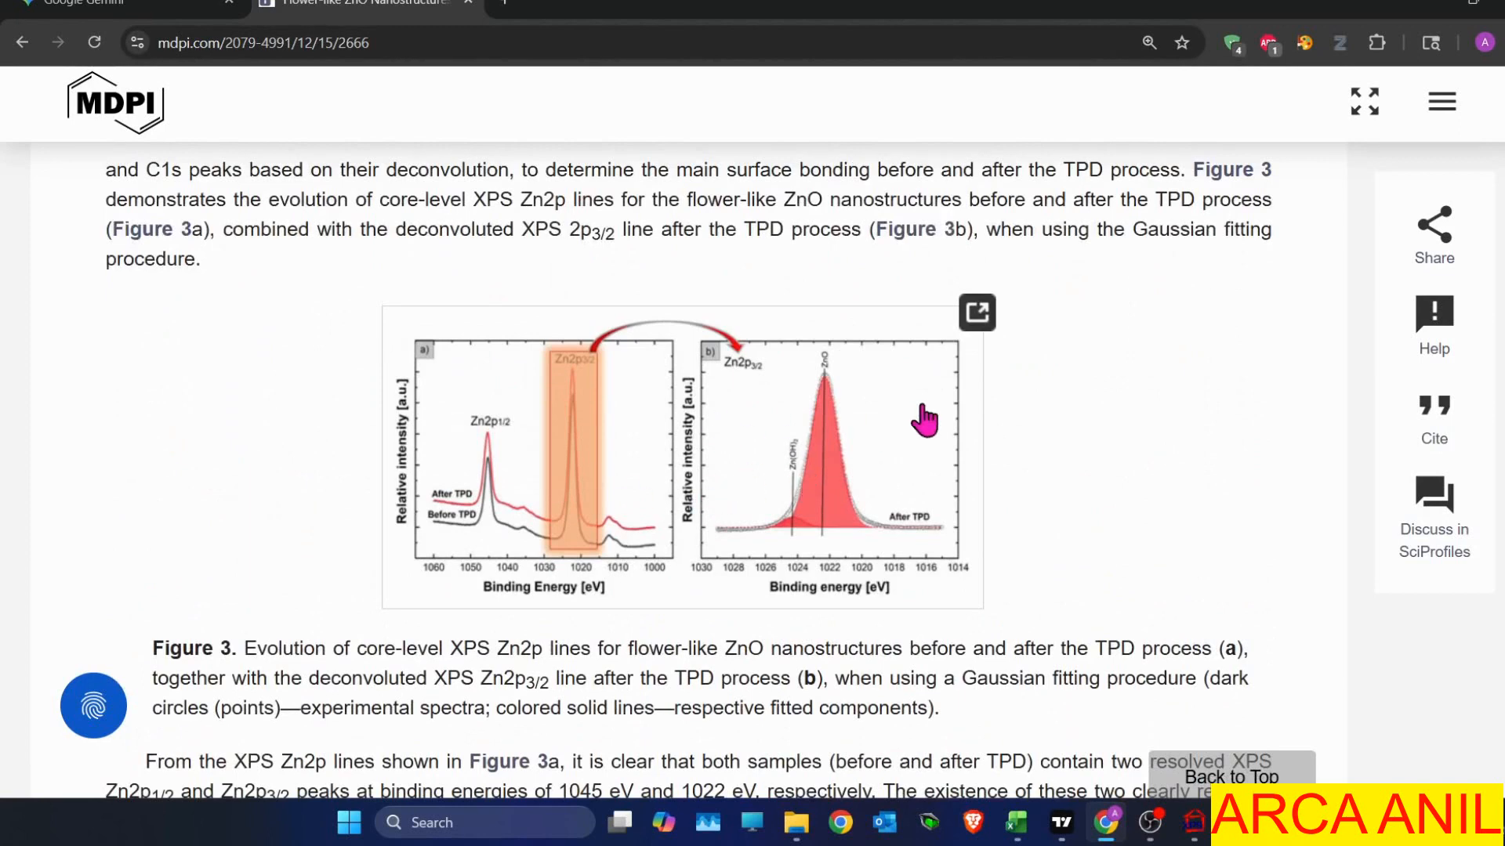
left_click(976, 314)
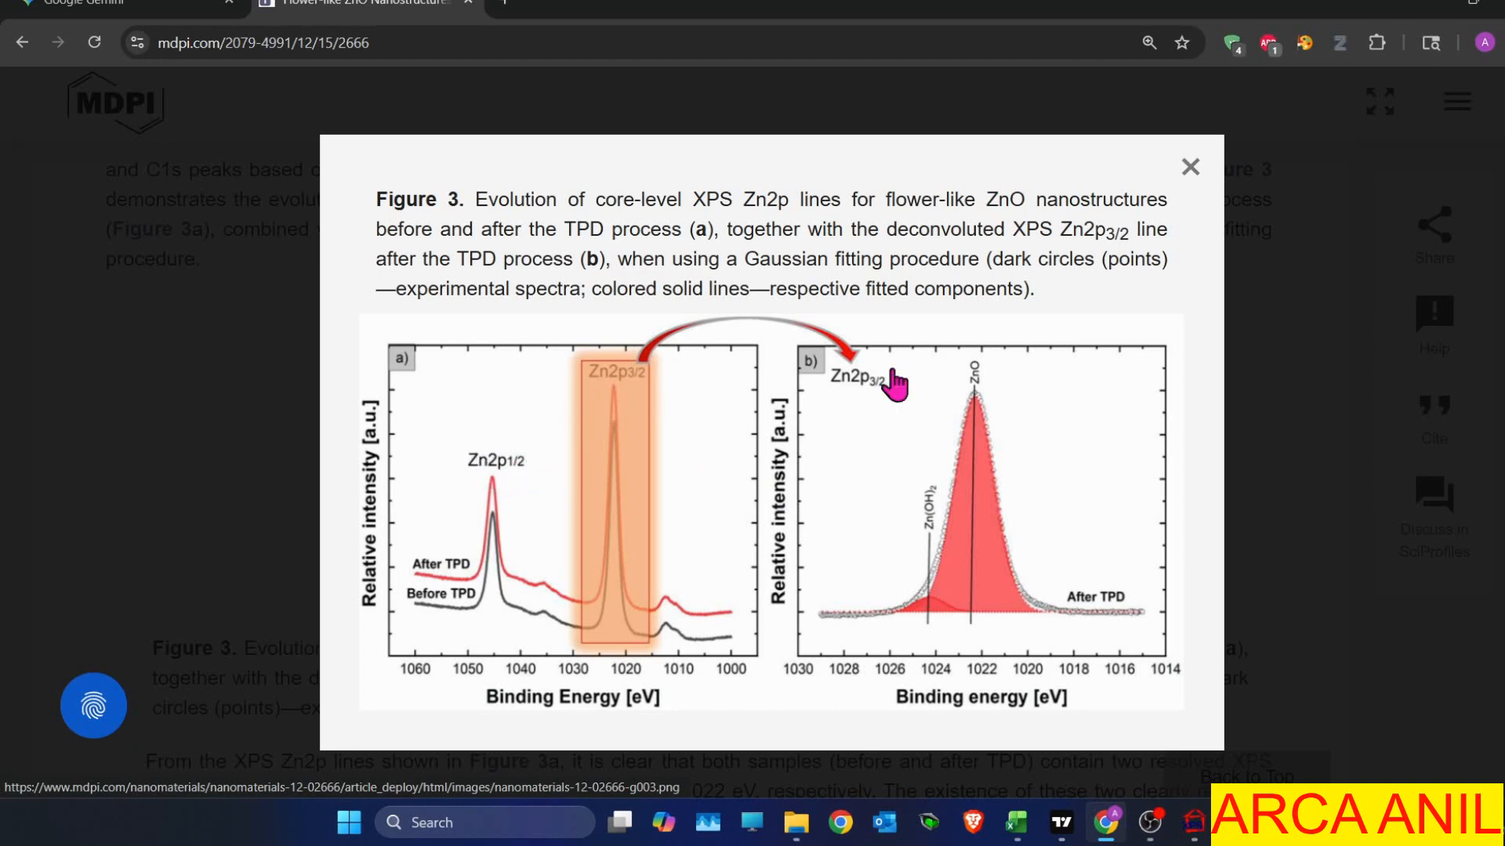
left_click(1441, 13)
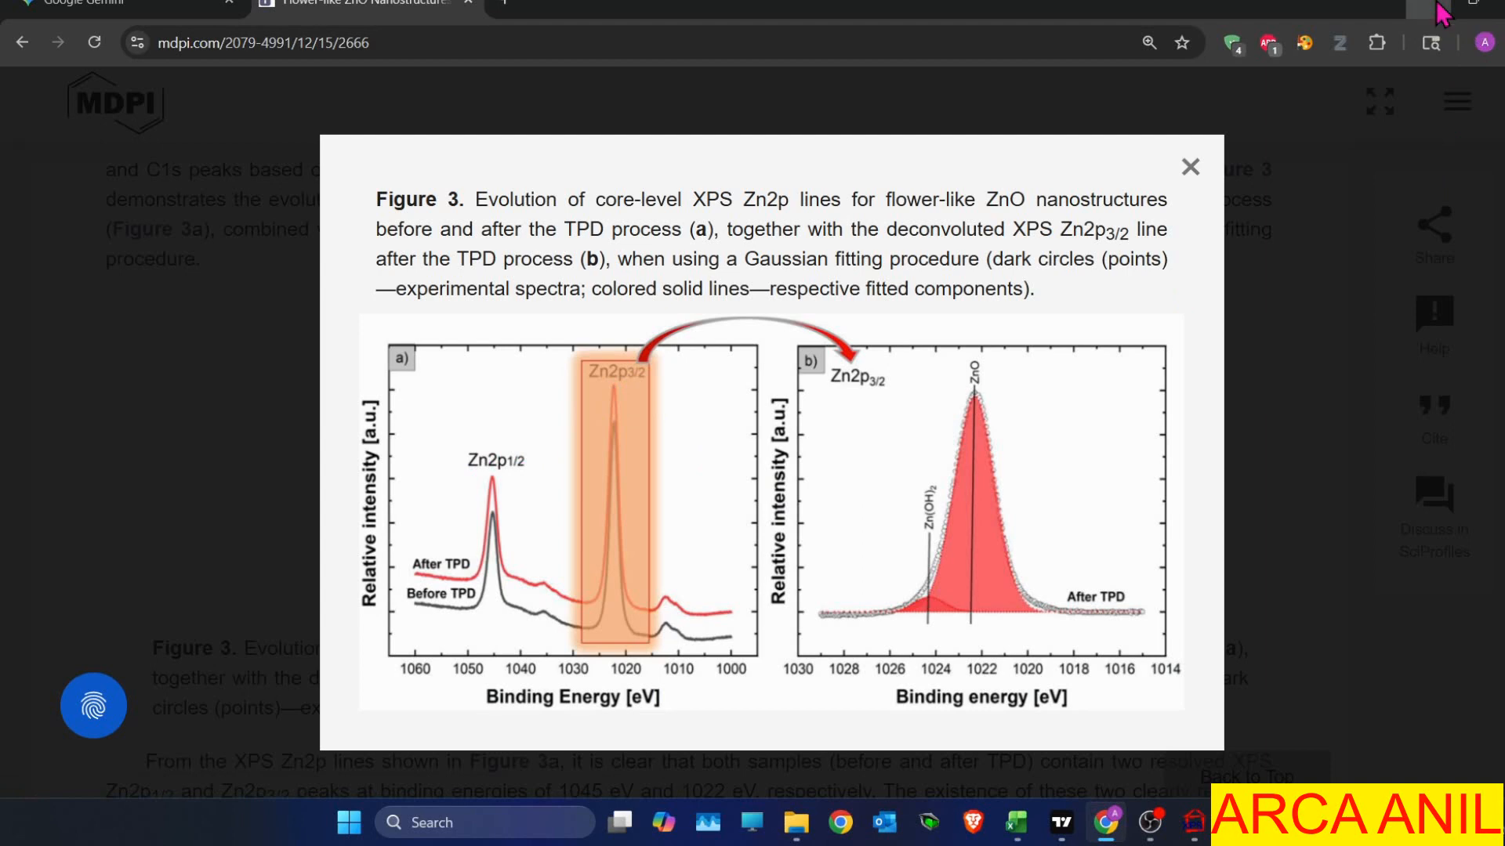
Create a fit component in region A, the peak near 1022 eV.
left_click(1204, 232)
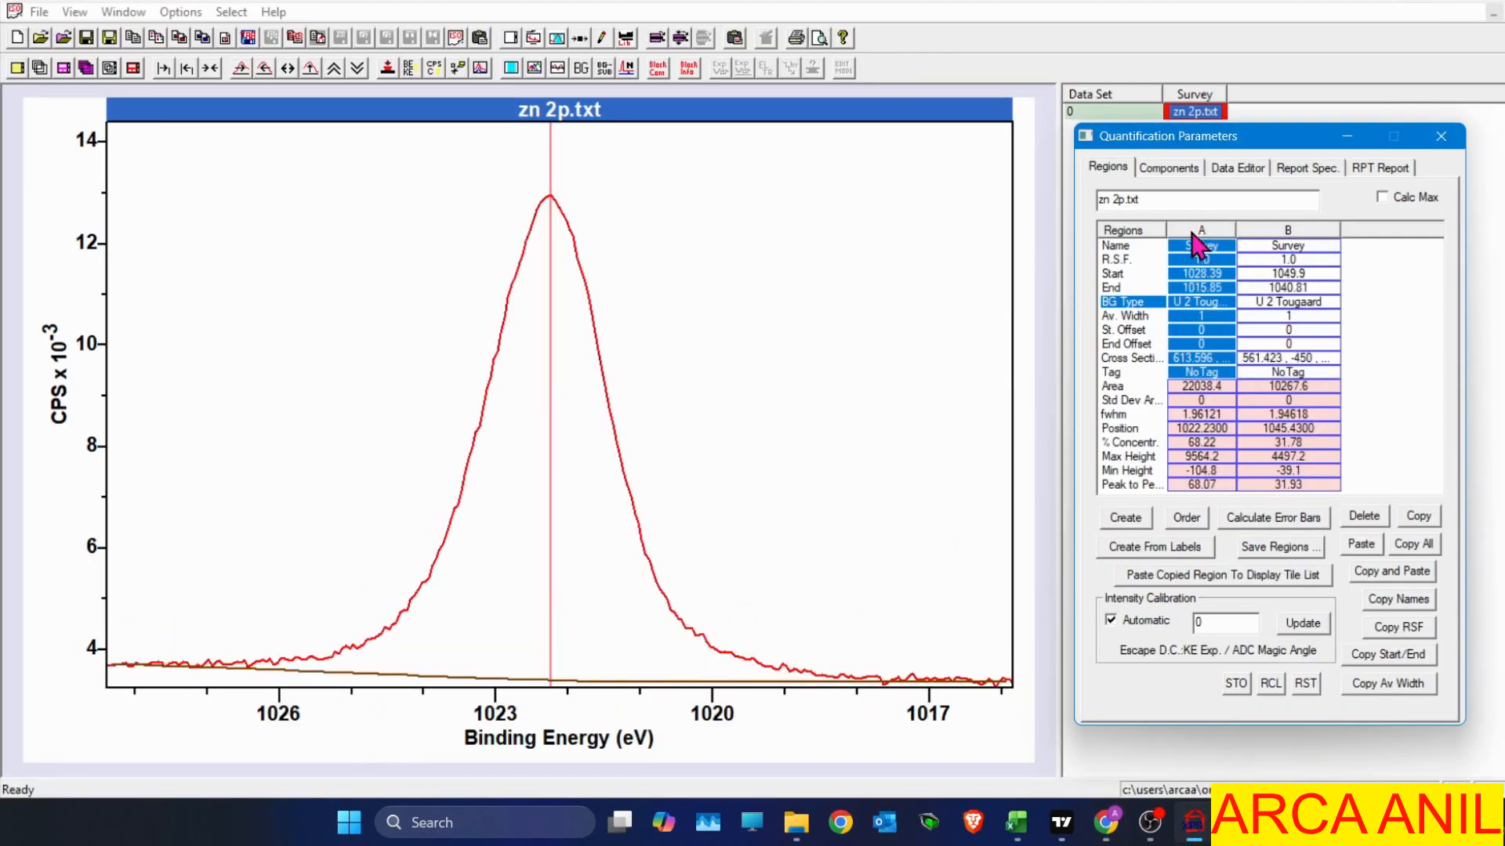
left_click(1167, 168)
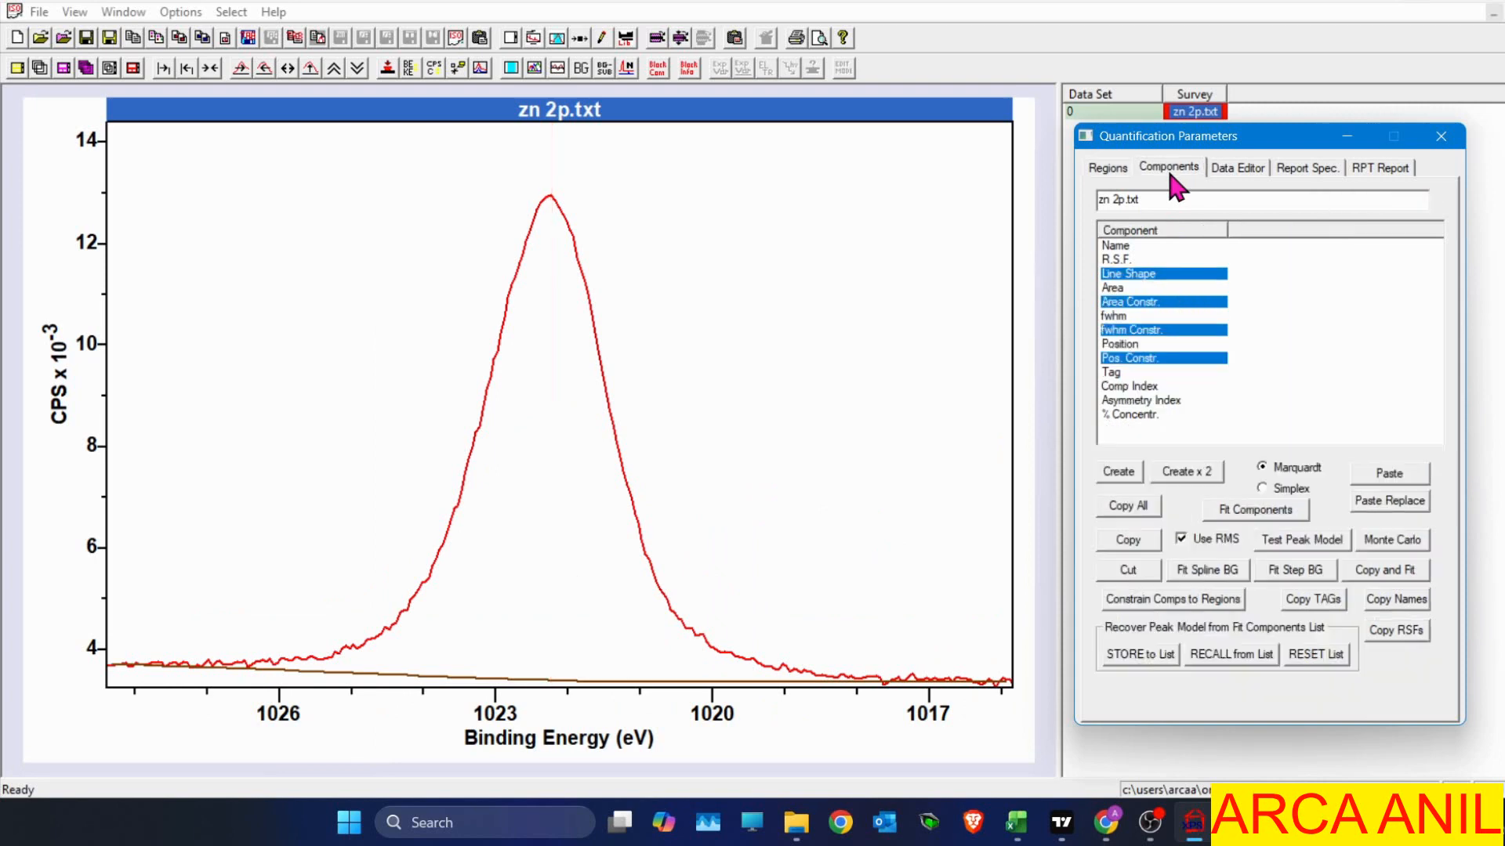
left_click(1131, 476)
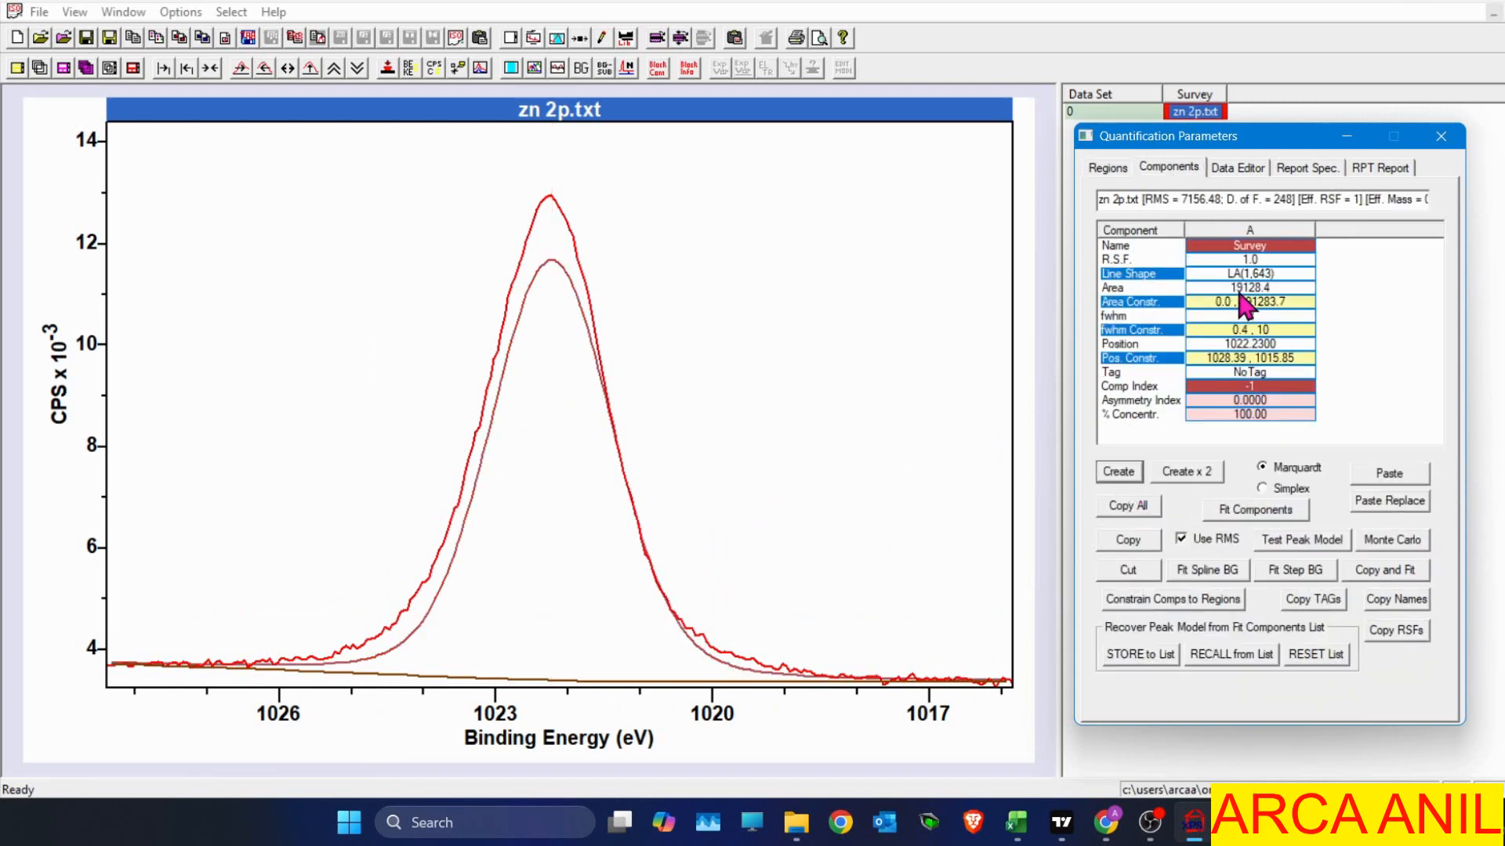
Try to name the new component Zn 2p 3/2, checking the peak label against Figure 3 of the article in Chrome.
left_click(1254, 235)
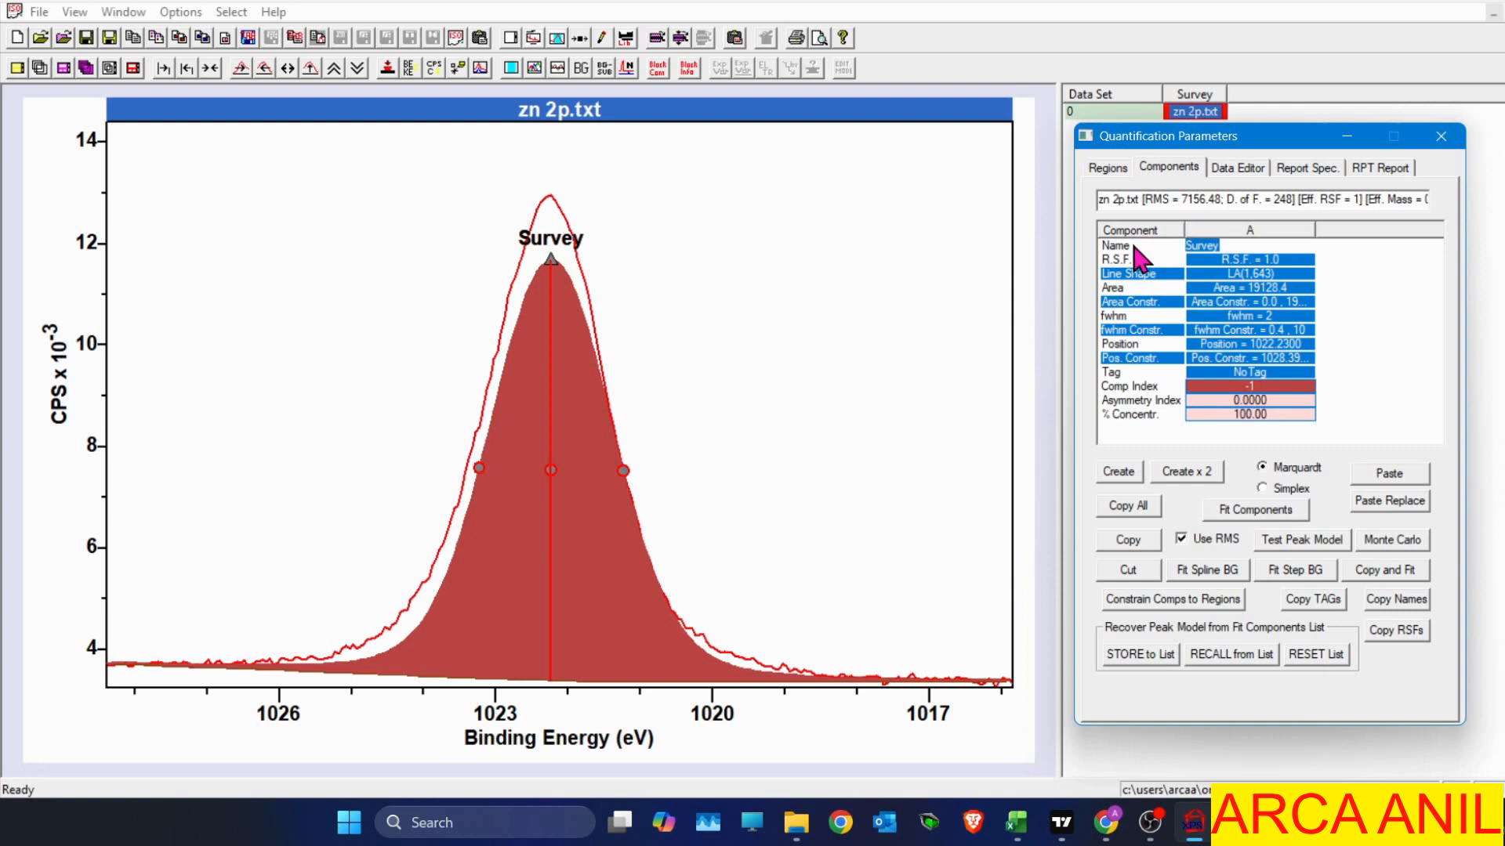
type("Zn 2p")
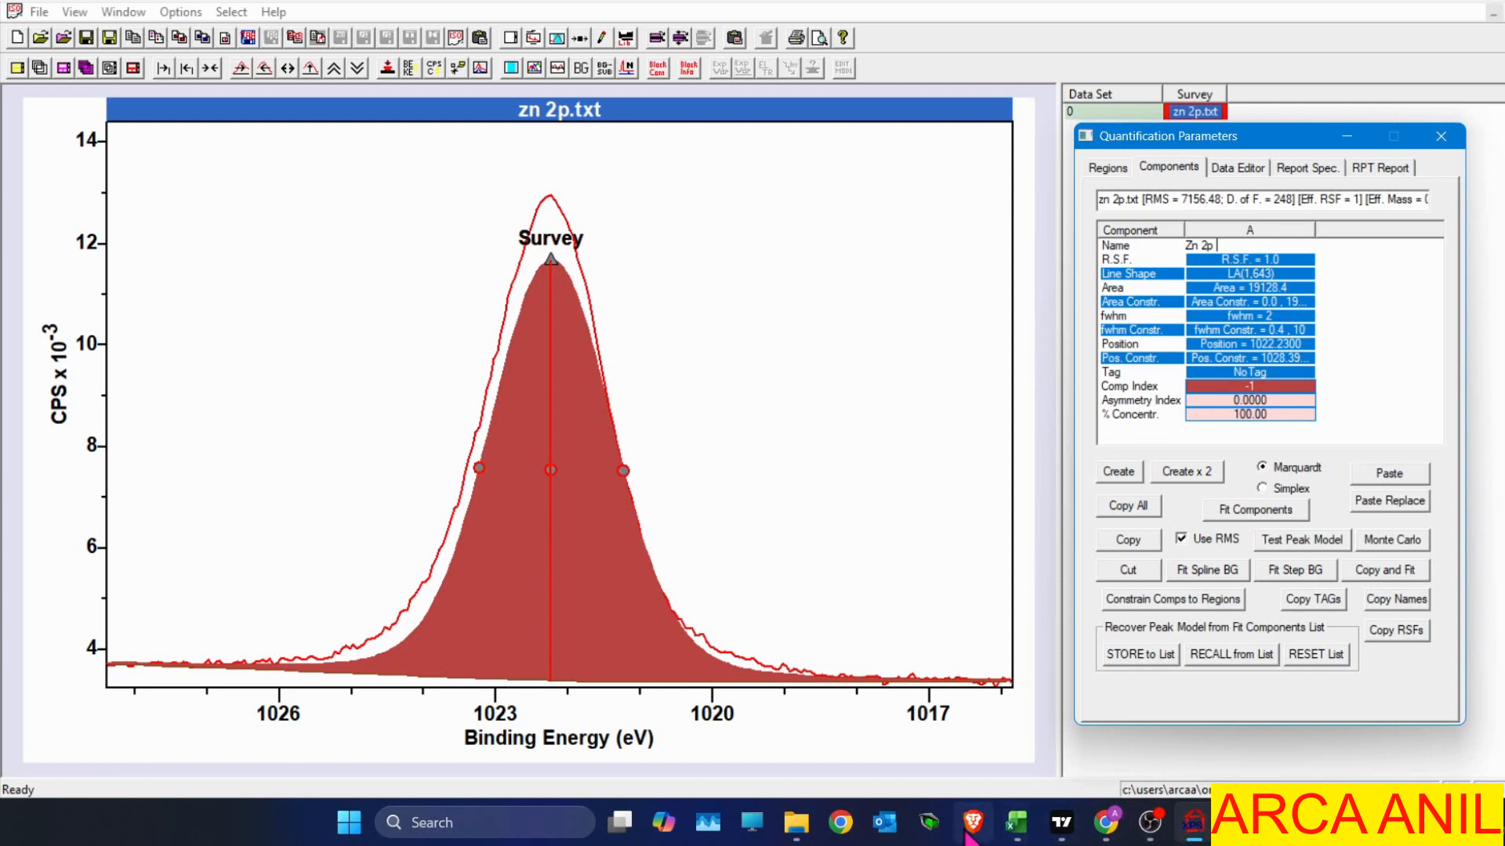
left_click(1106, 823)
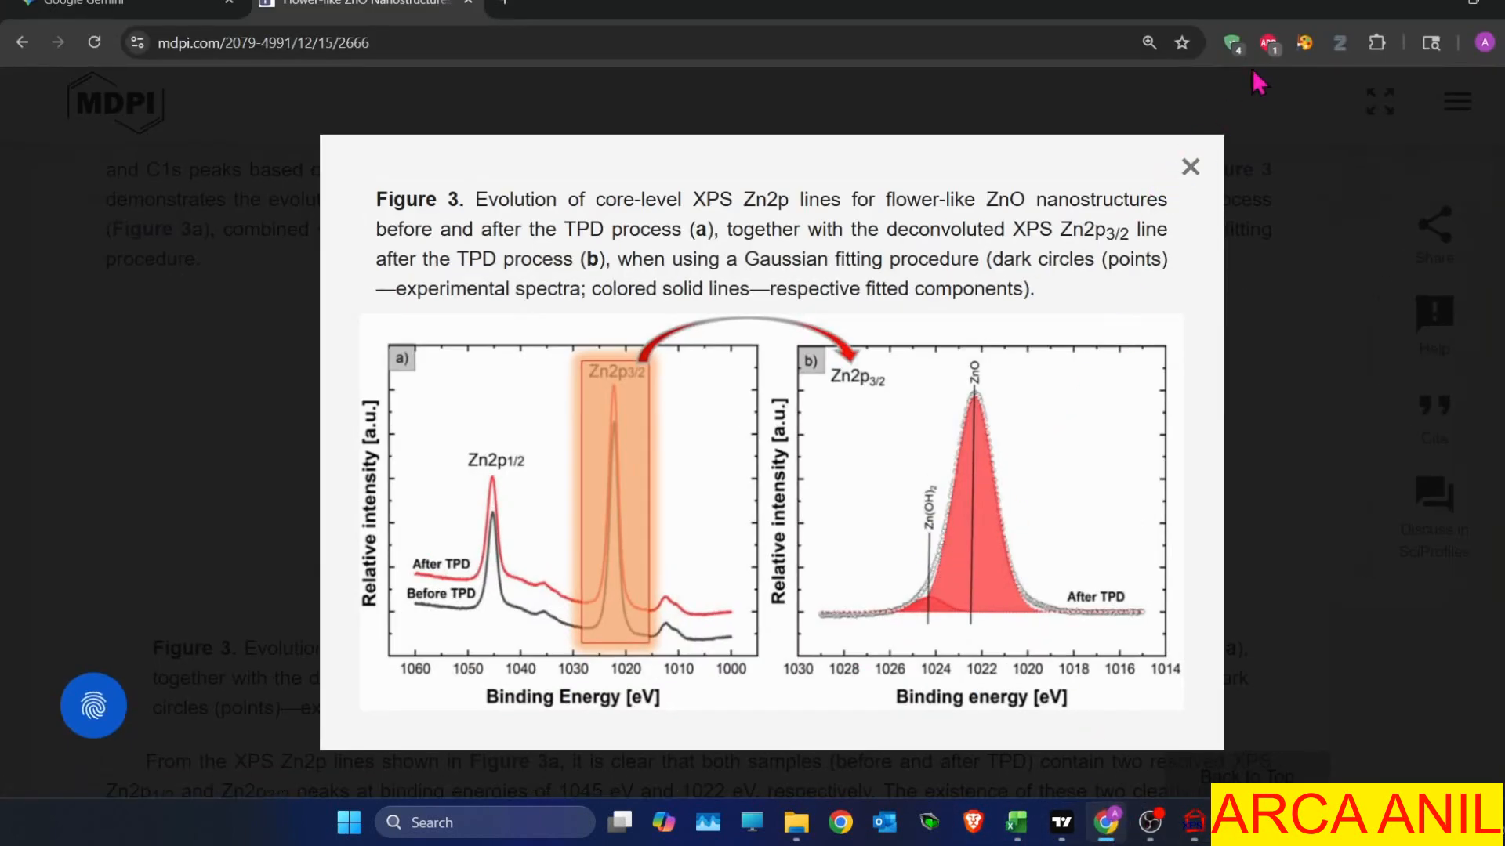
left_click(1428, 6)
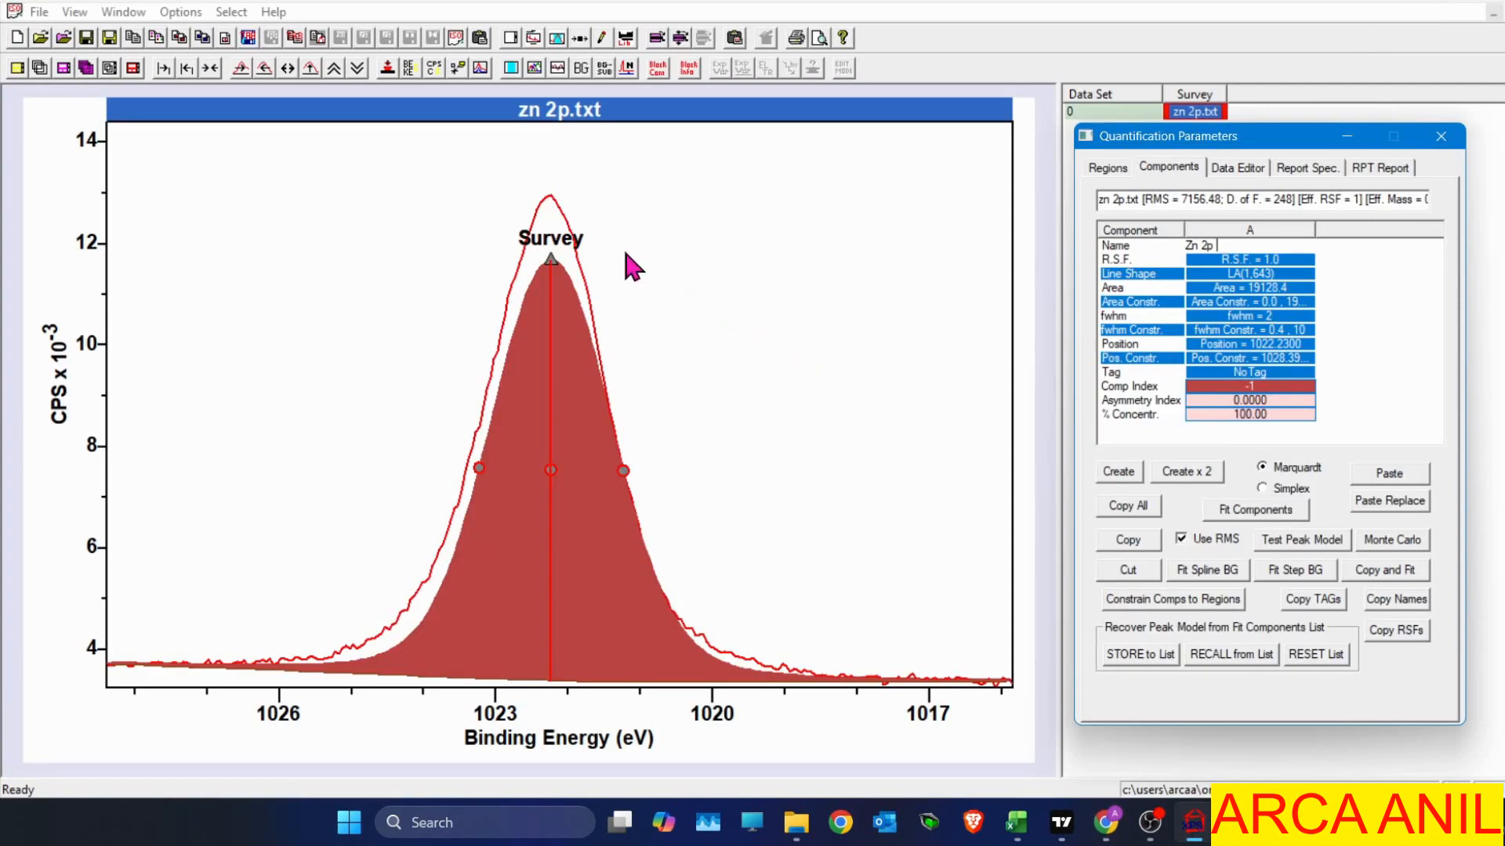
type("3/2")
left_click_drag(1233, 273, 1134, 283)
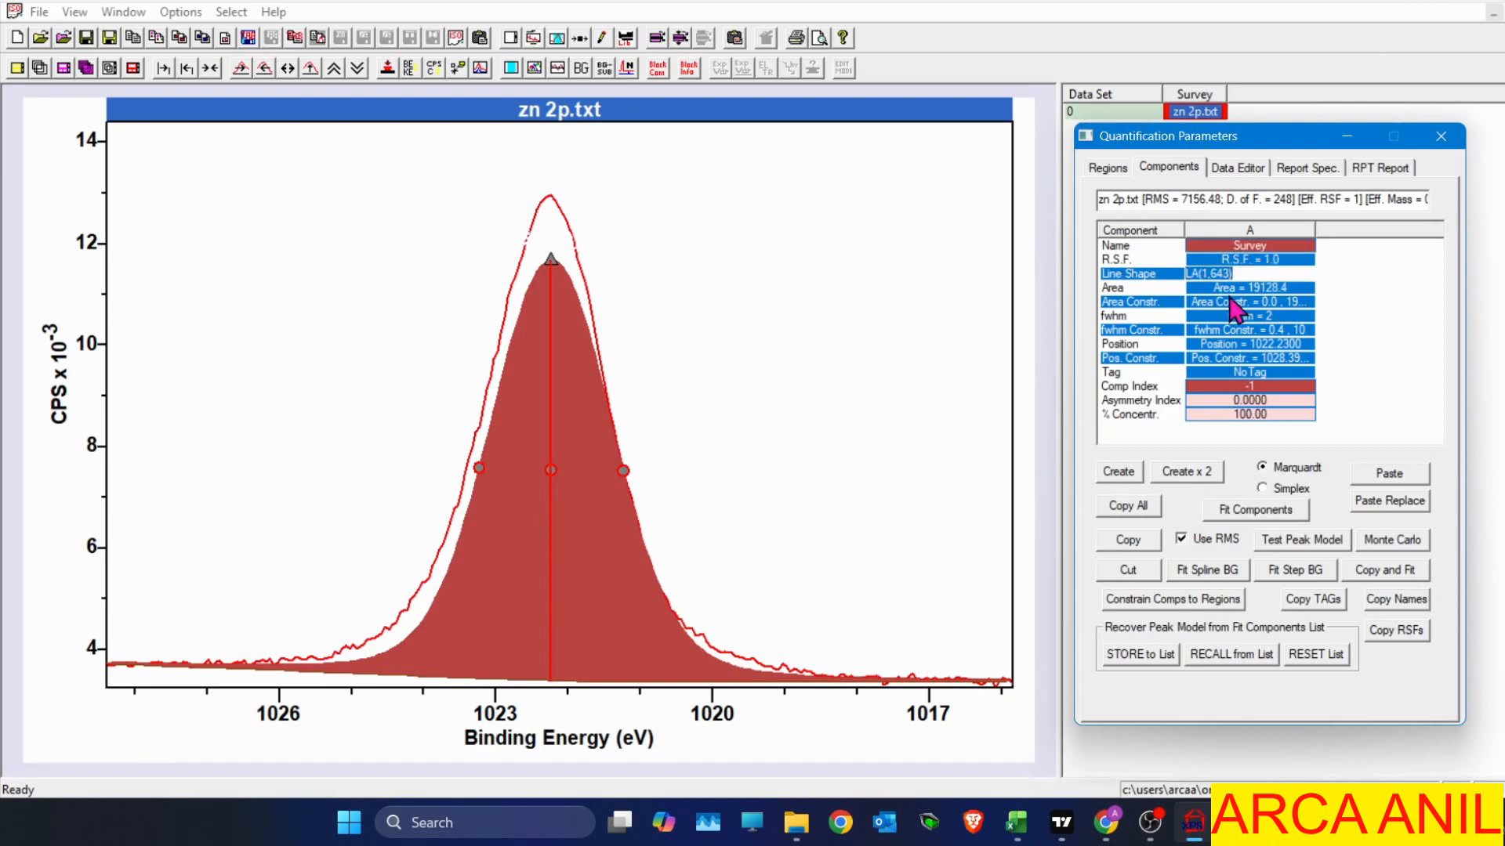
type("GL(40)")
key("Escape")
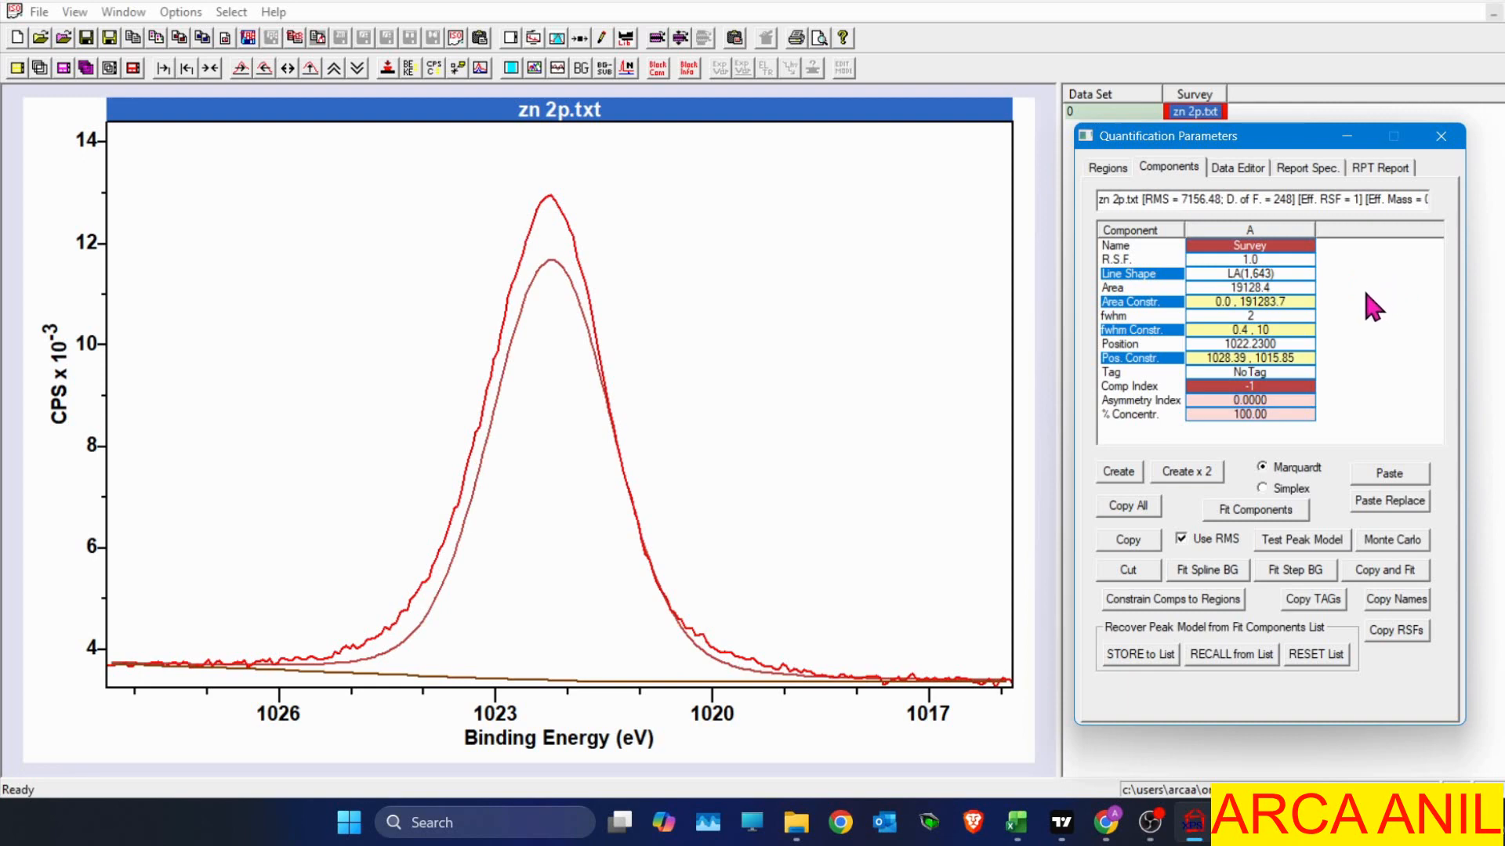
Set the line shape of component A to GL(40).
left_click(1270, 273)
type("G")
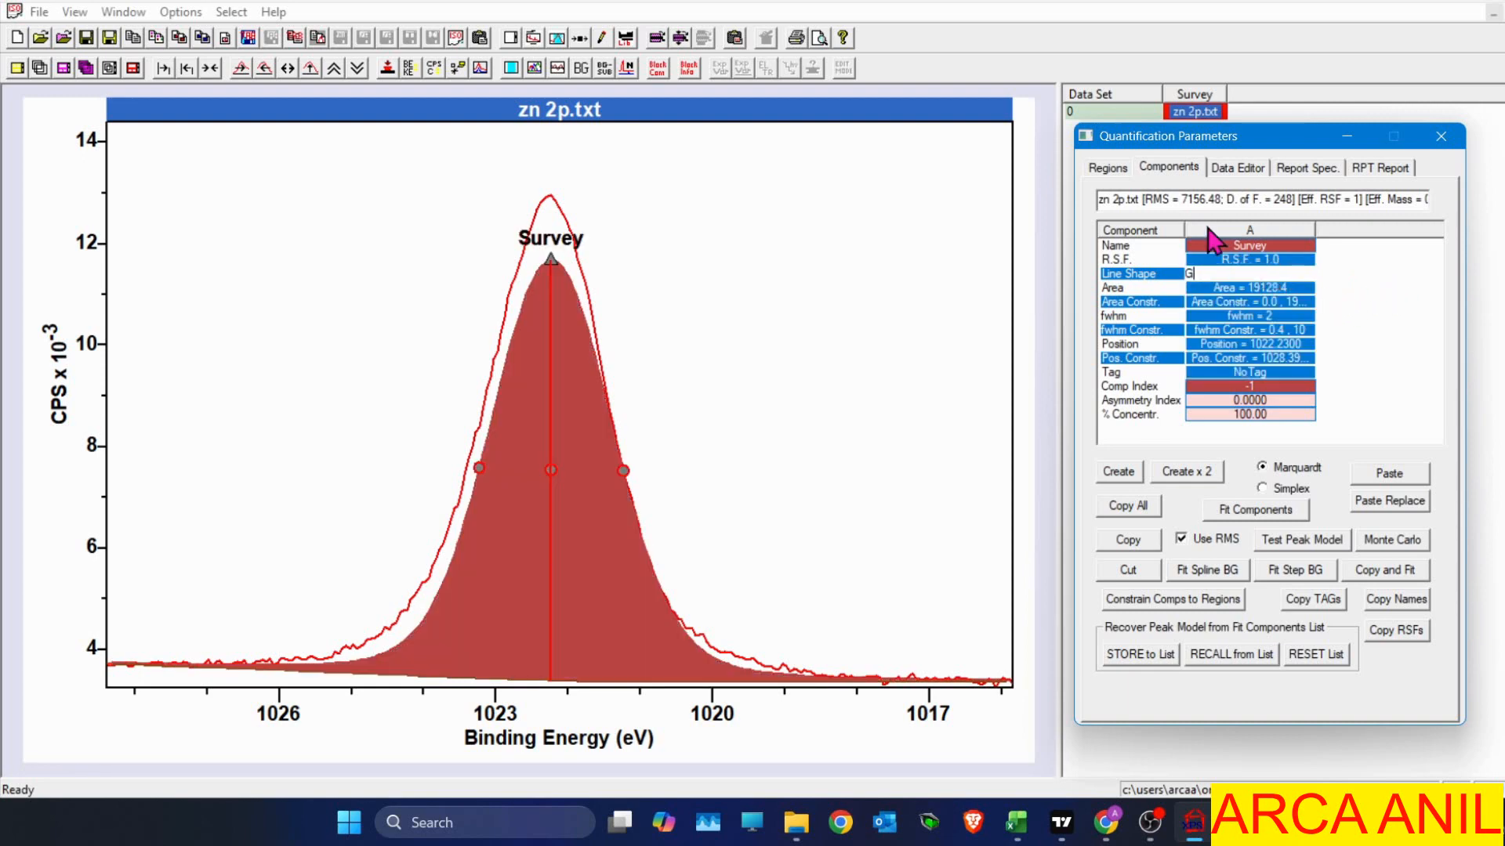
type("L(40")
key("Return")
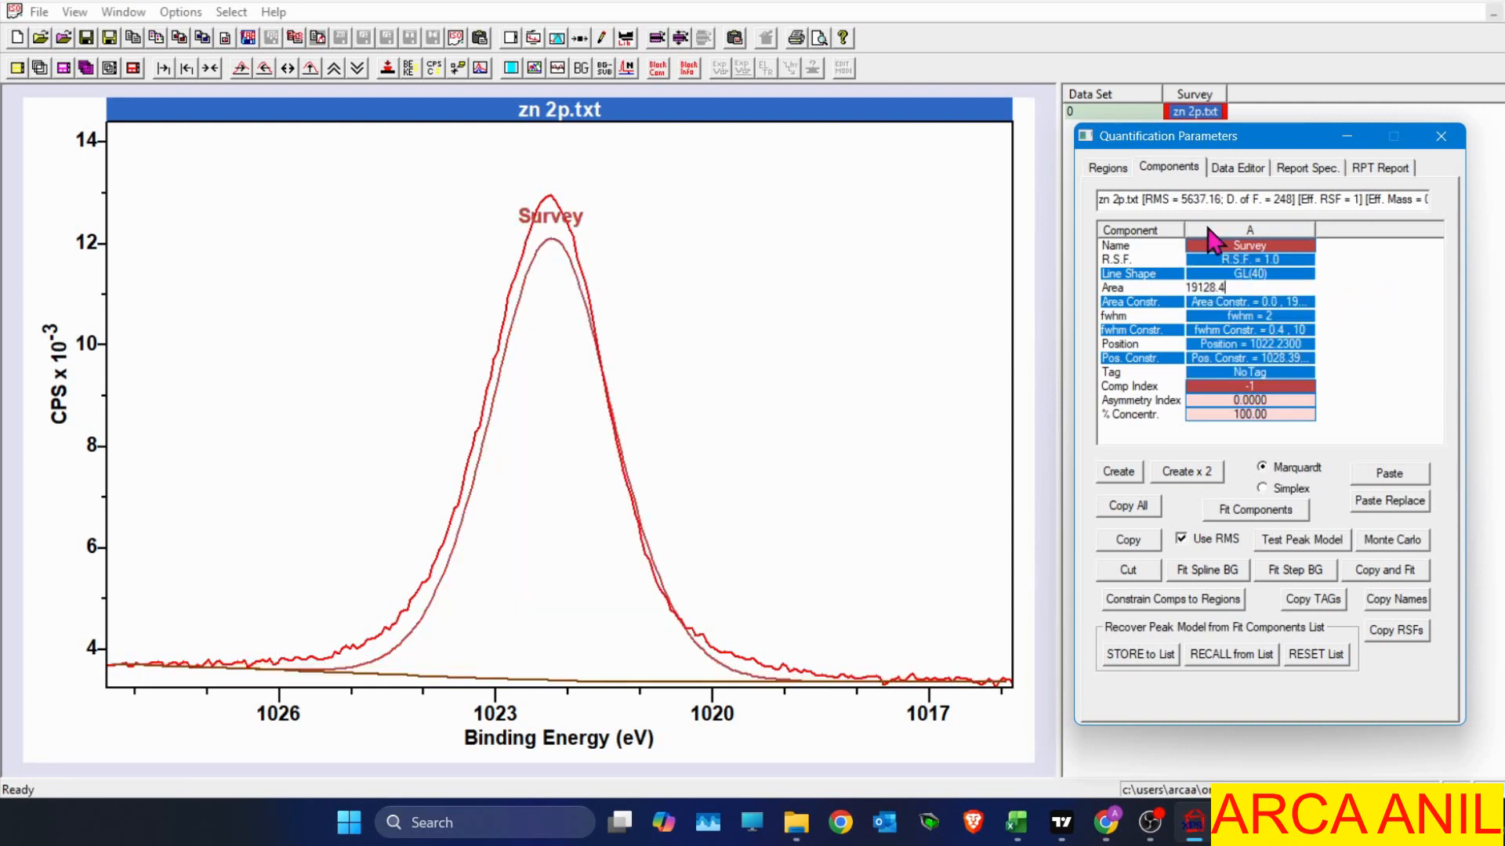
Name component A Zn 2p 3/2 and raise it to match the measured peak height, with an area of about 20607.
left_click(1213, 245)
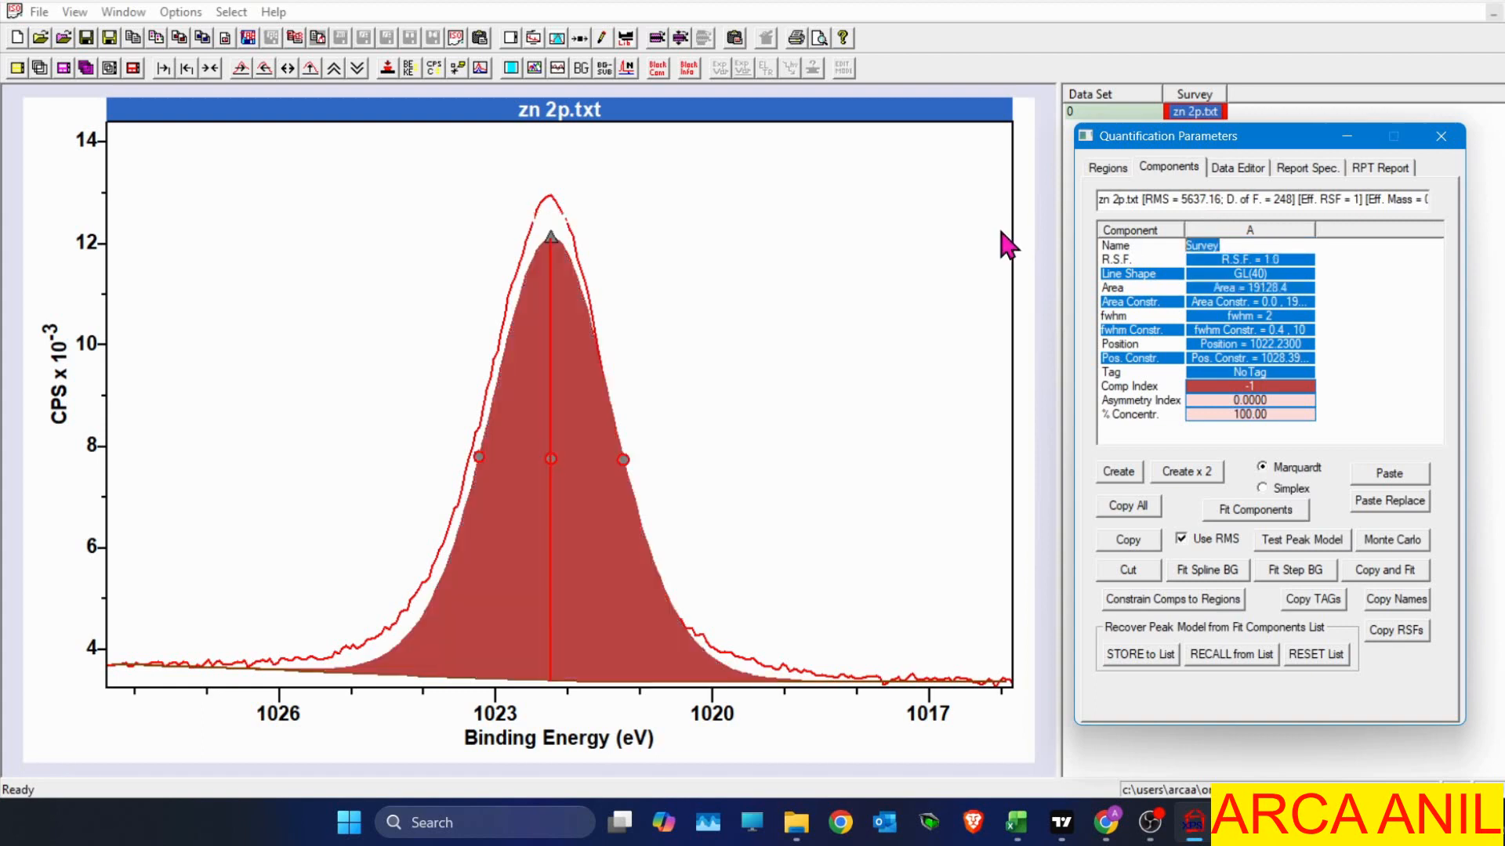
type("Zn 2p 3/2")
key("Return")
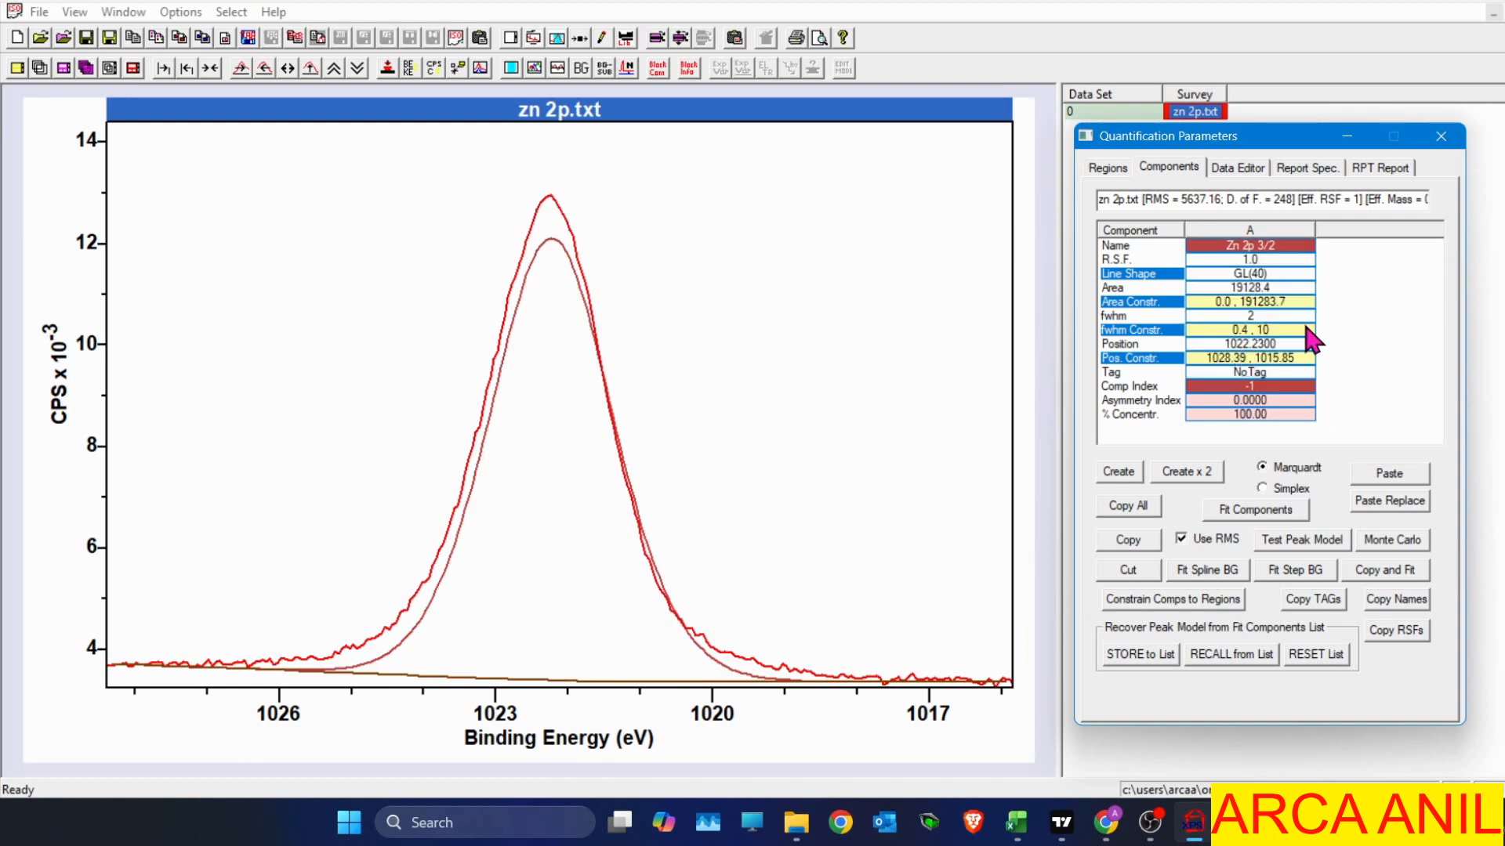
left_click(548, 243)
left_click_drag(552, 255, 553, 208)
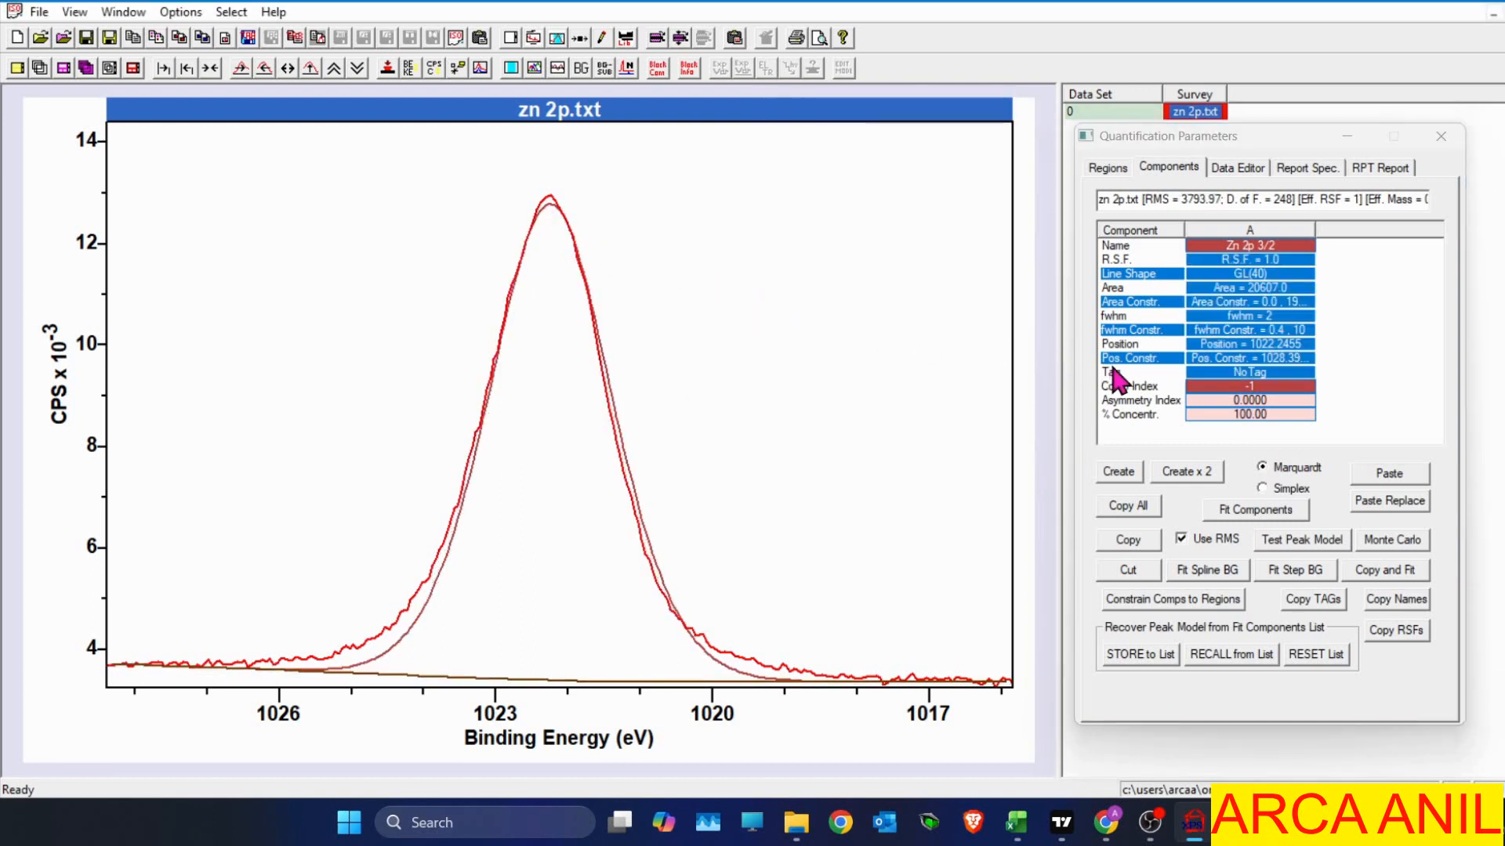
Create a second component on the high-energy shoulder at about 1023.82 eV and name it Zn(OH)2 3/2.
left_click(1135, 474)
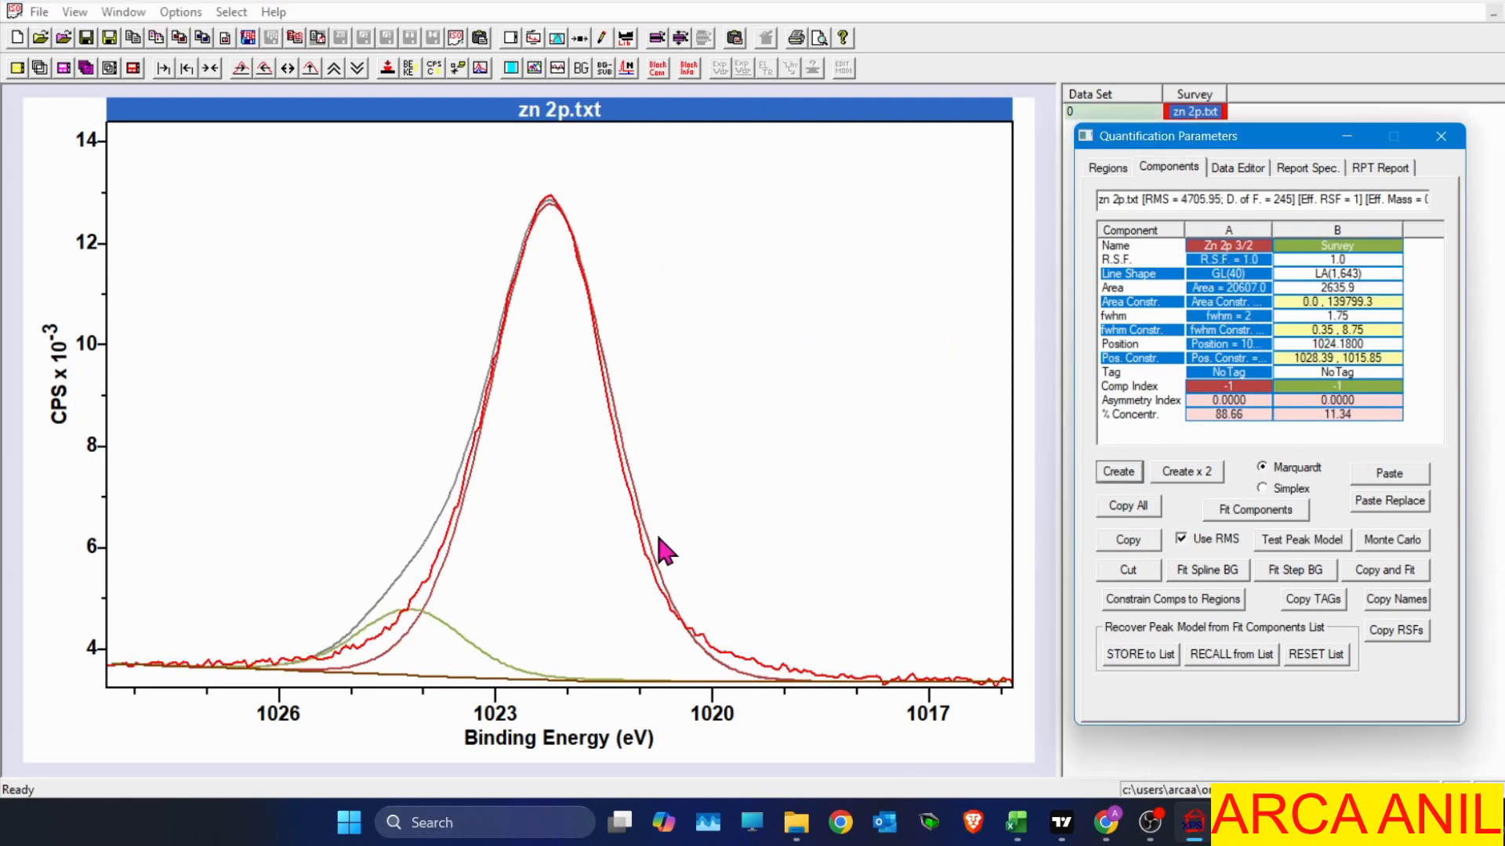
left_click_drag(396, 626, 433, 638)
double_click(1370, 246)
type("Zn(OH)2 3/2")
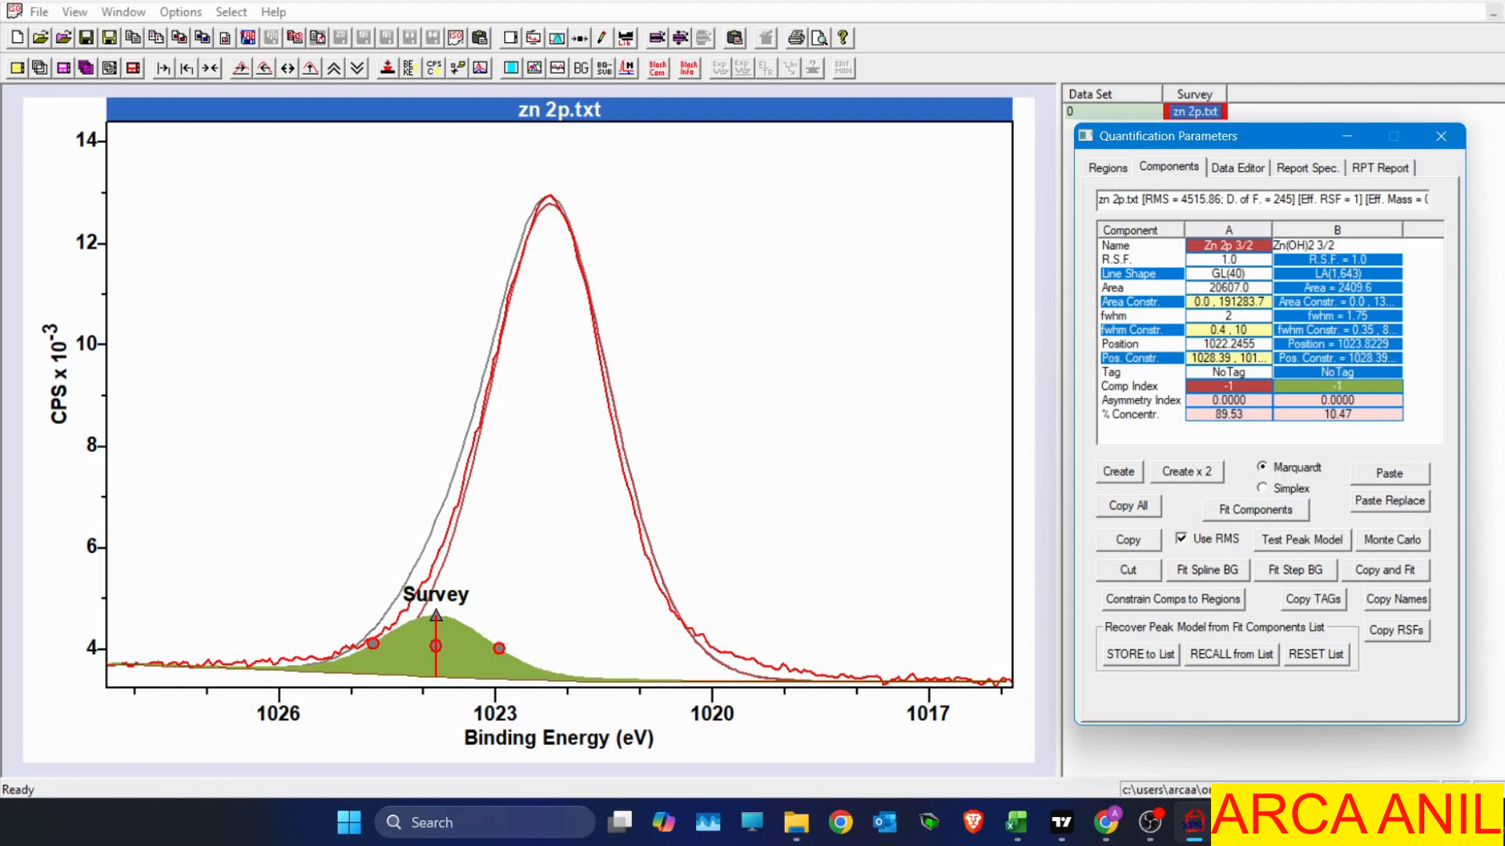
key("Return")
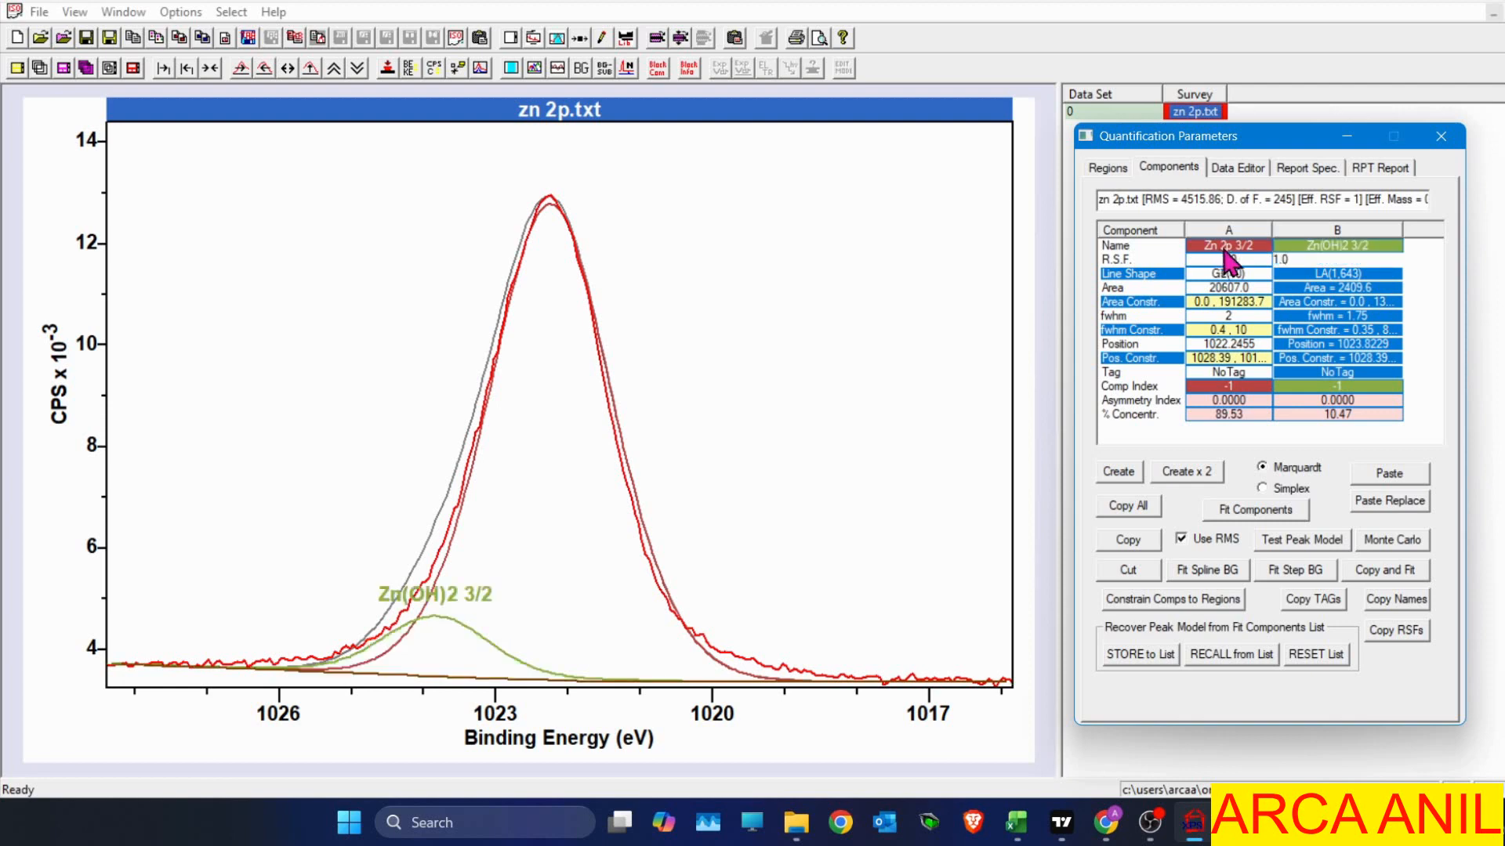
Set the Zn(OH)2 3/2 component's line shape to GL(40) and fit the components to the data.
double_click(1320, 273)
double_click(1320, 273)
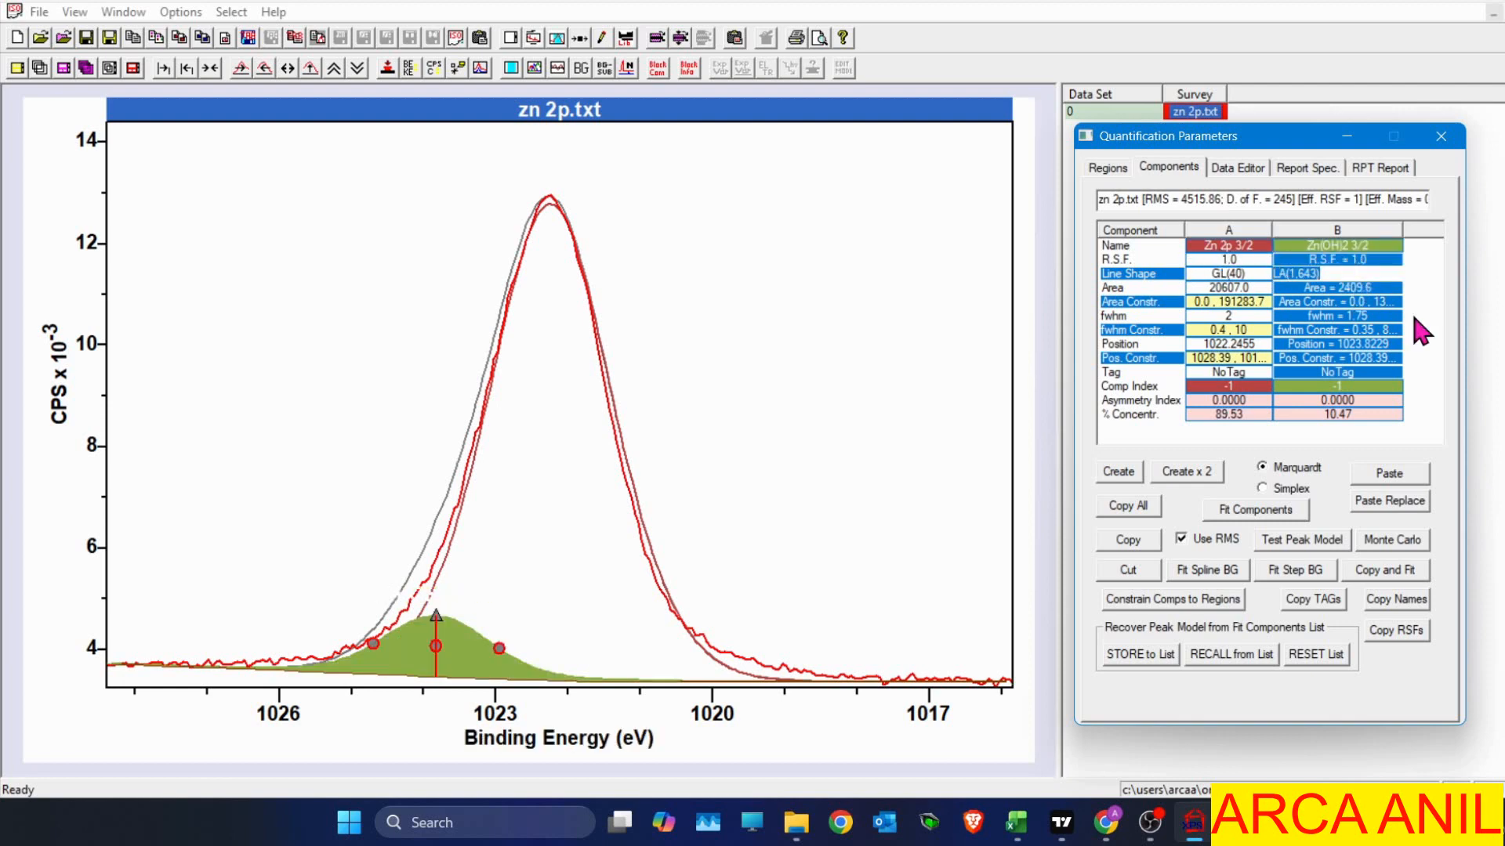
type("GL(40")
key("Return")
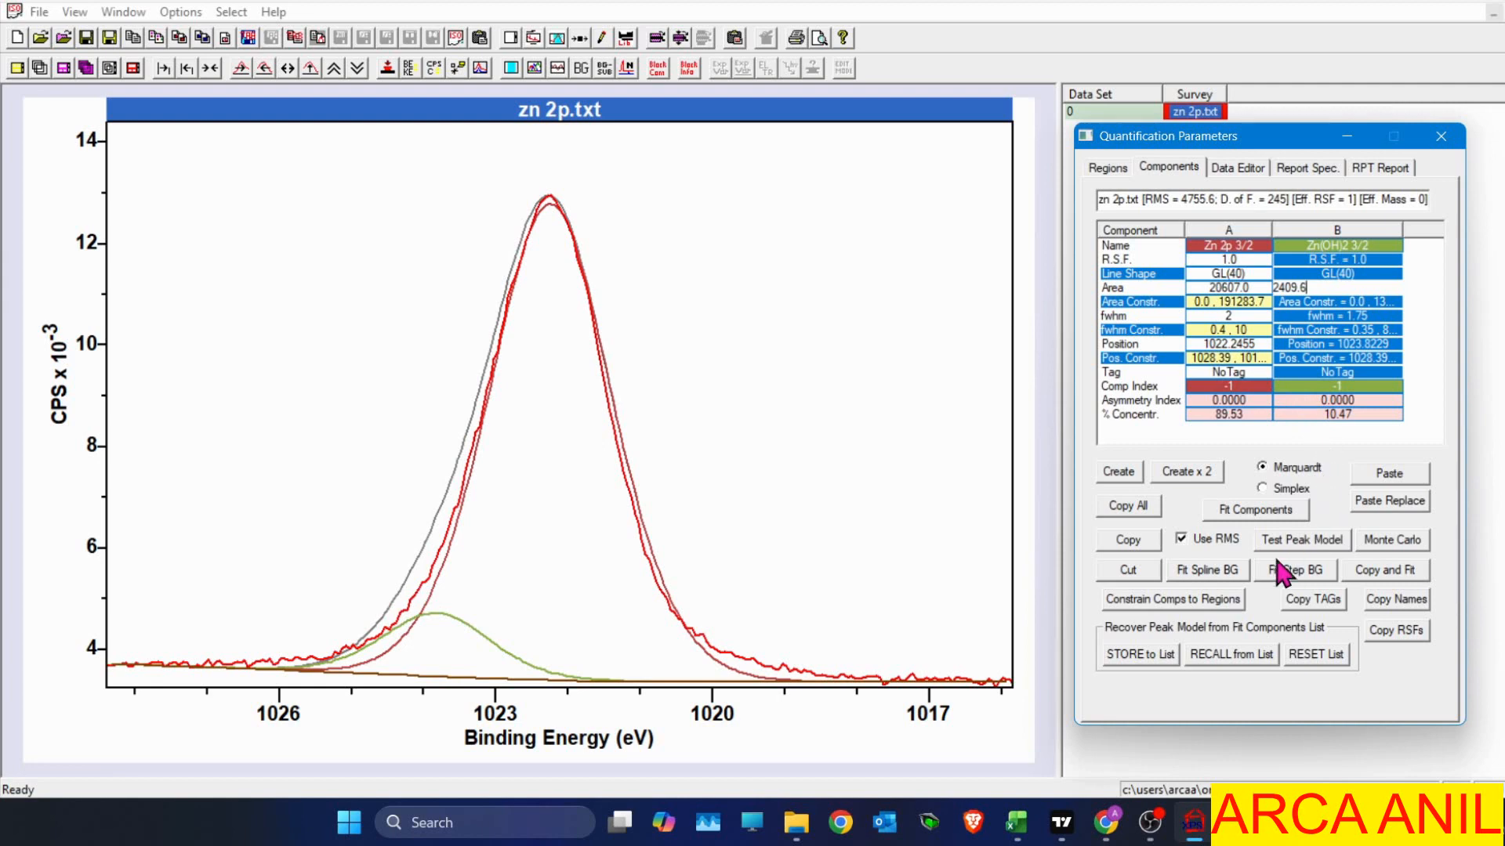
left_click(1254, 510)
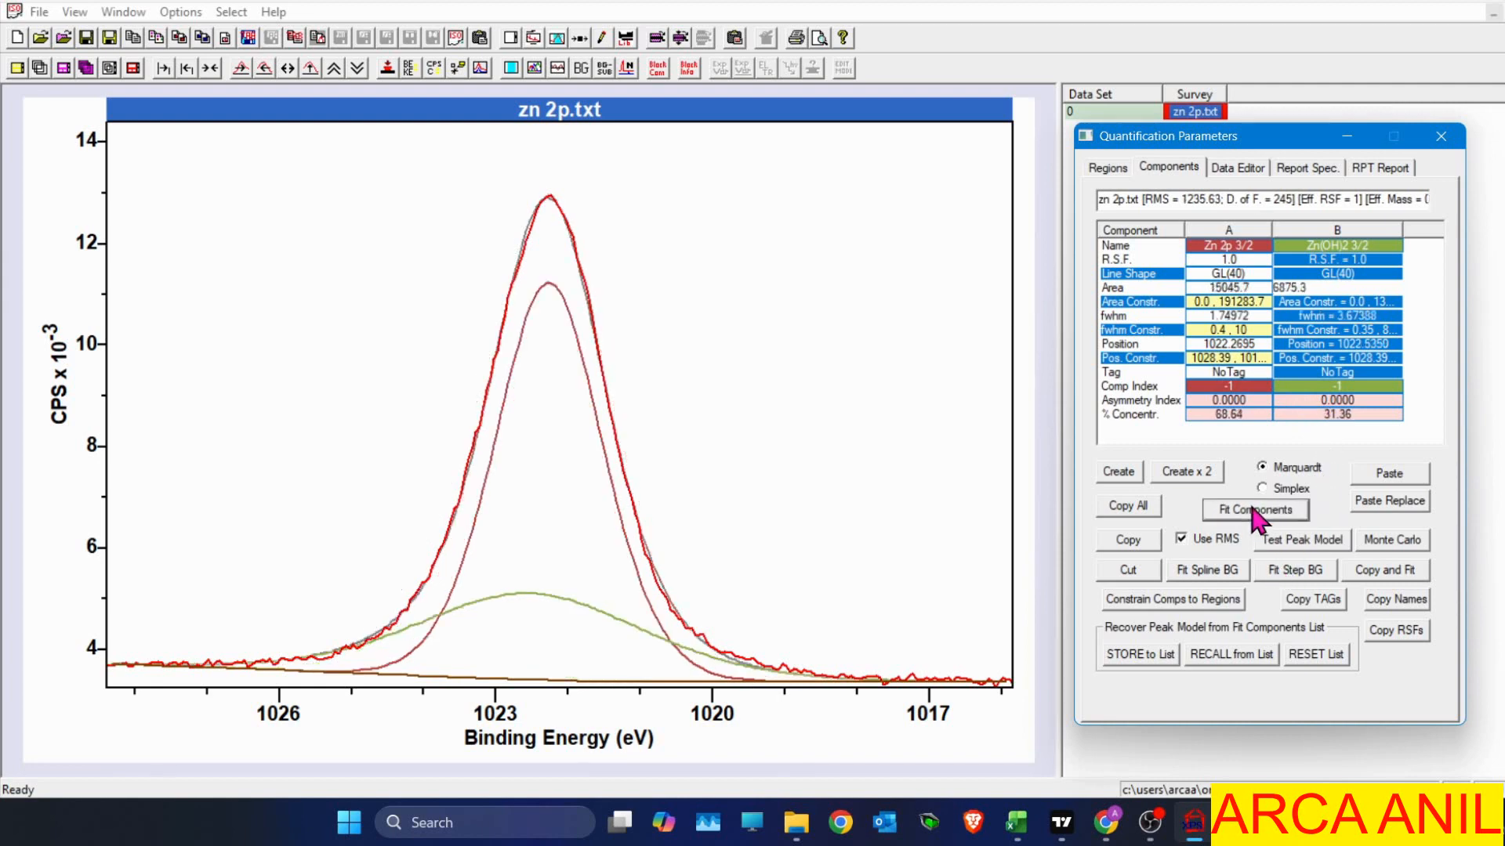
Move the Zn(OH)2 3/2 component to about 1023.70 eV and set its position constraint to 1028.39 , 1022.85.
left_click_drag(527, 608, 441, 610)
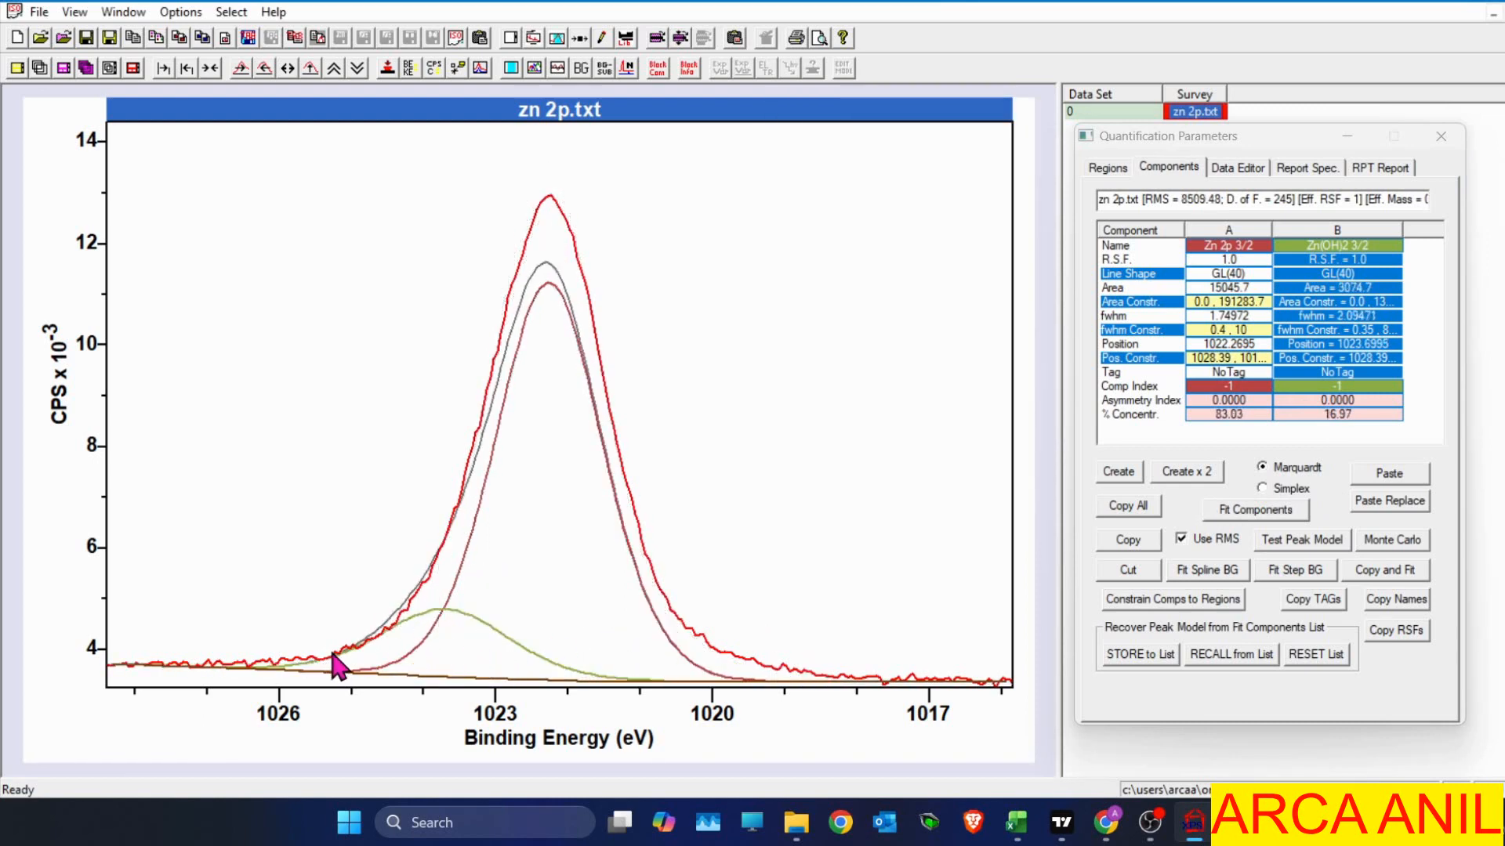
left_click(1324, 345)
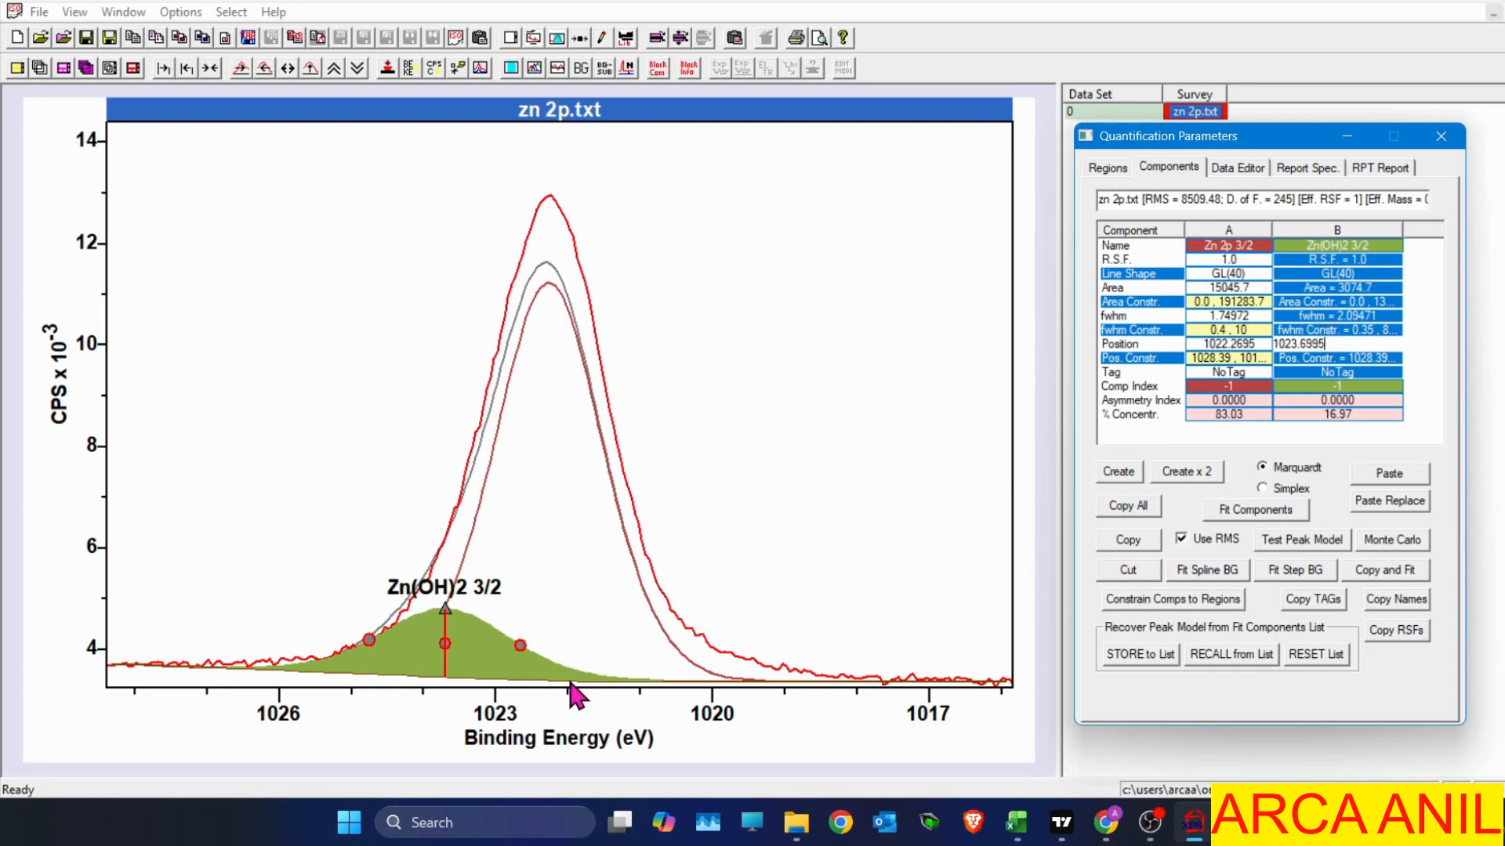
left_click(1356, 330)
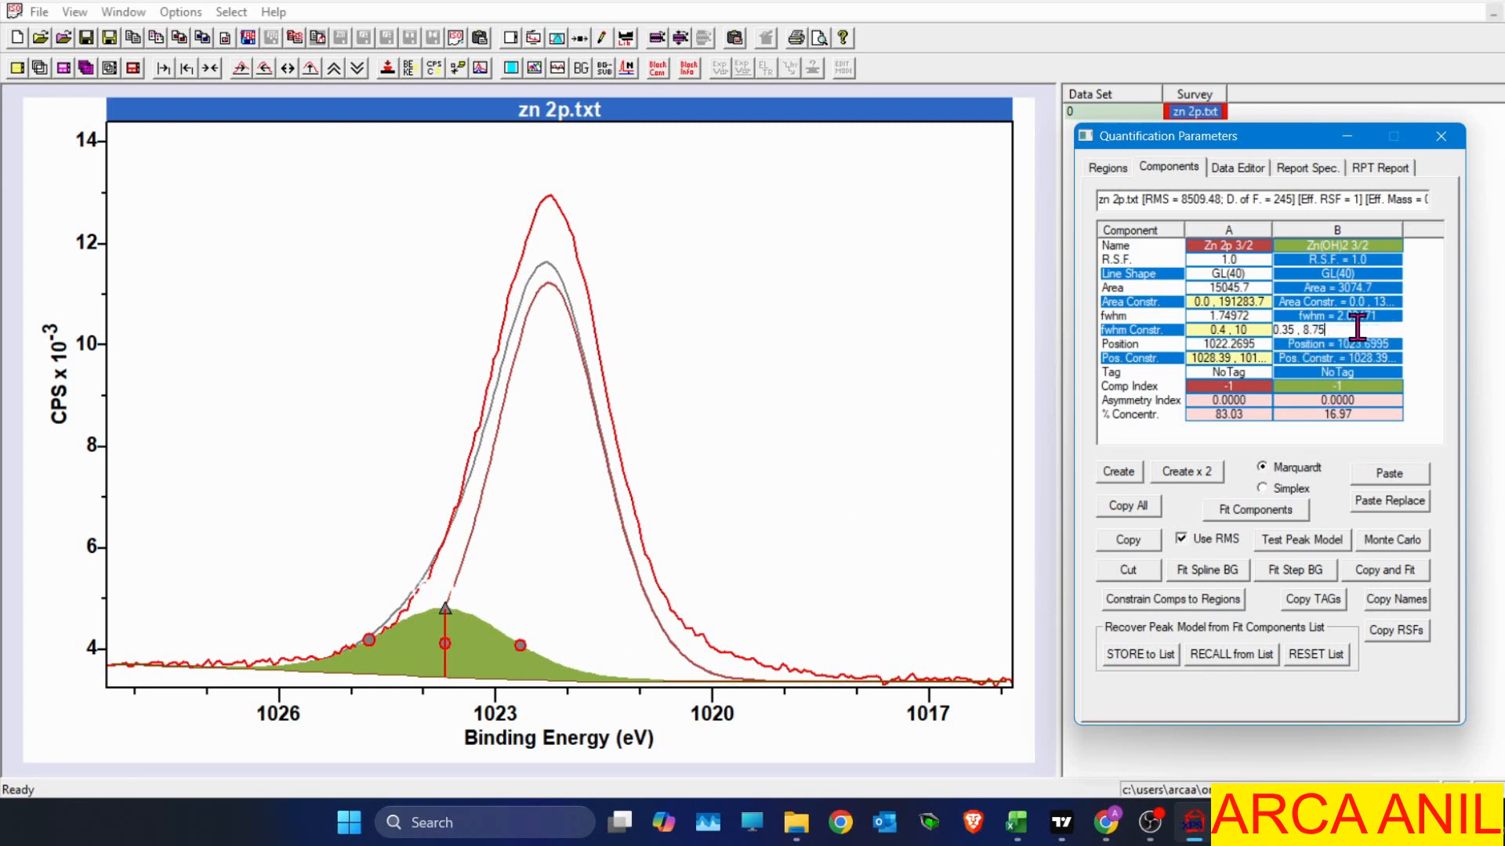
left_click(1379, 357)
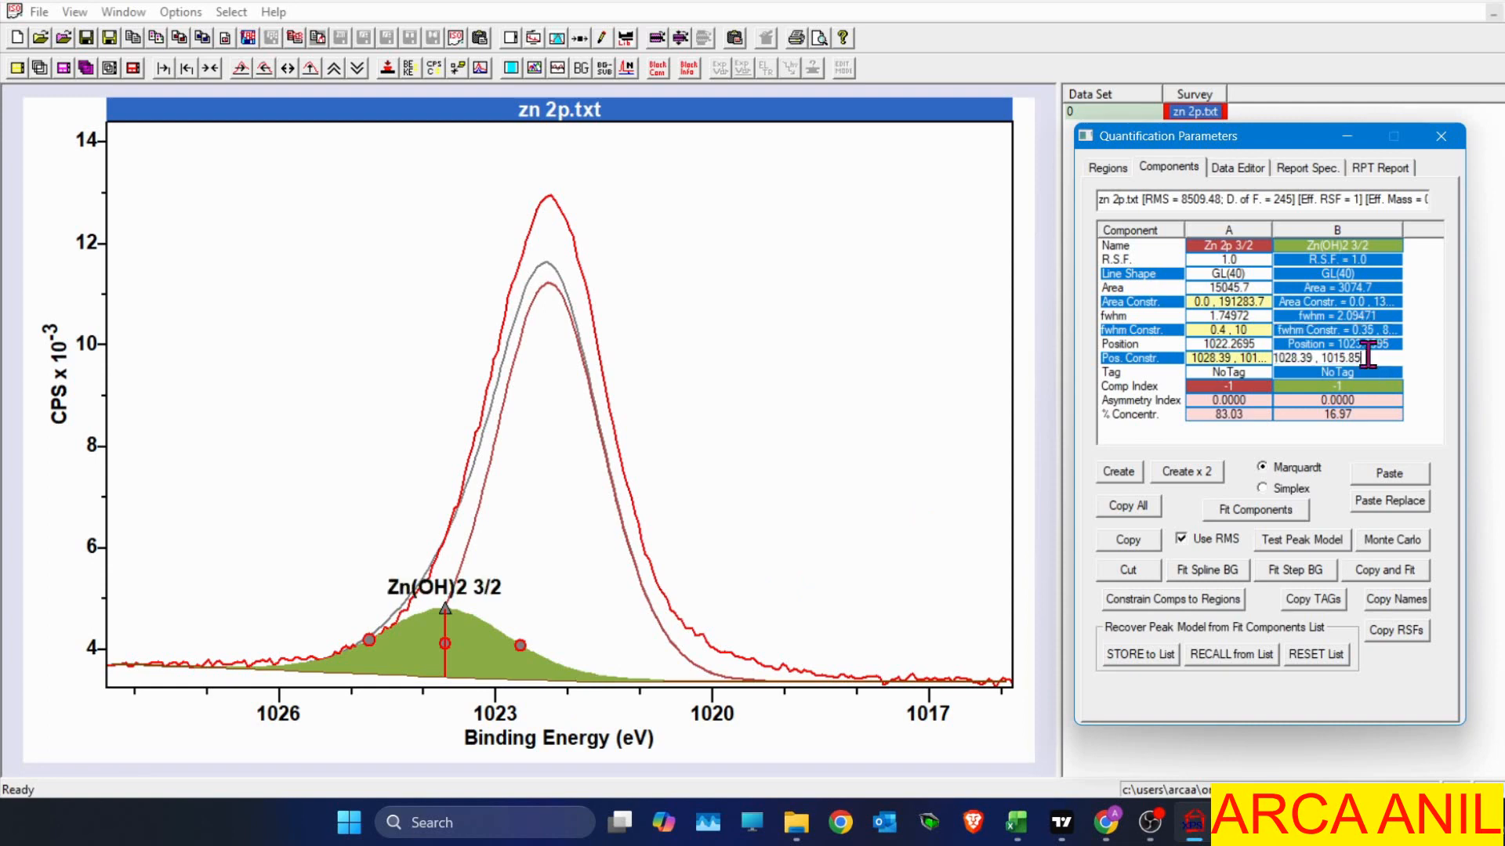
left_click(1343, 357)
type("22")
key("Return")
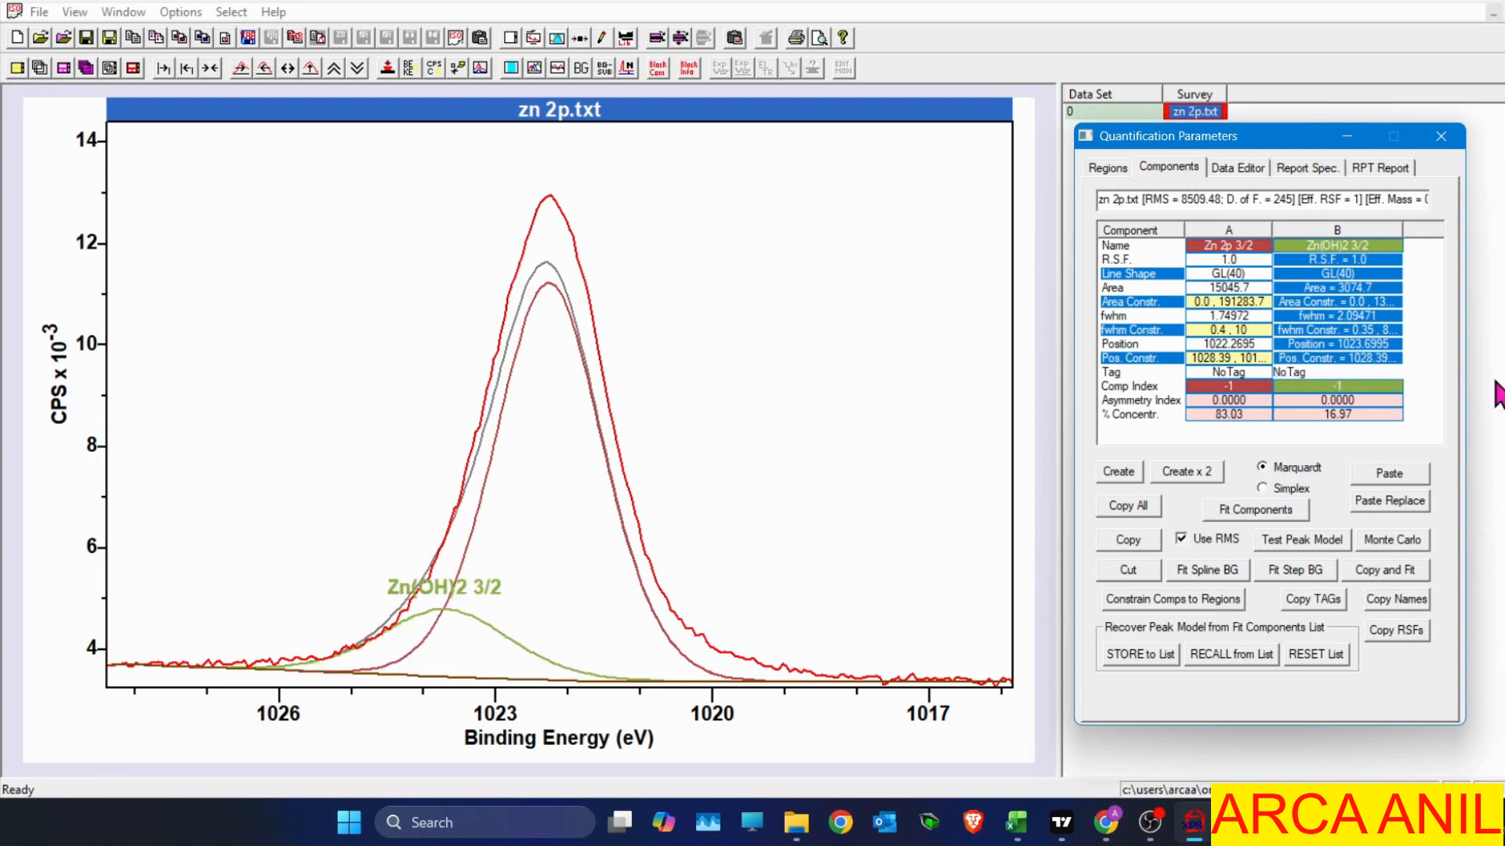
Refit the components and set the fwhm of the Zn(OH)2 3/2 component to 2.
left_click(1299, 511)
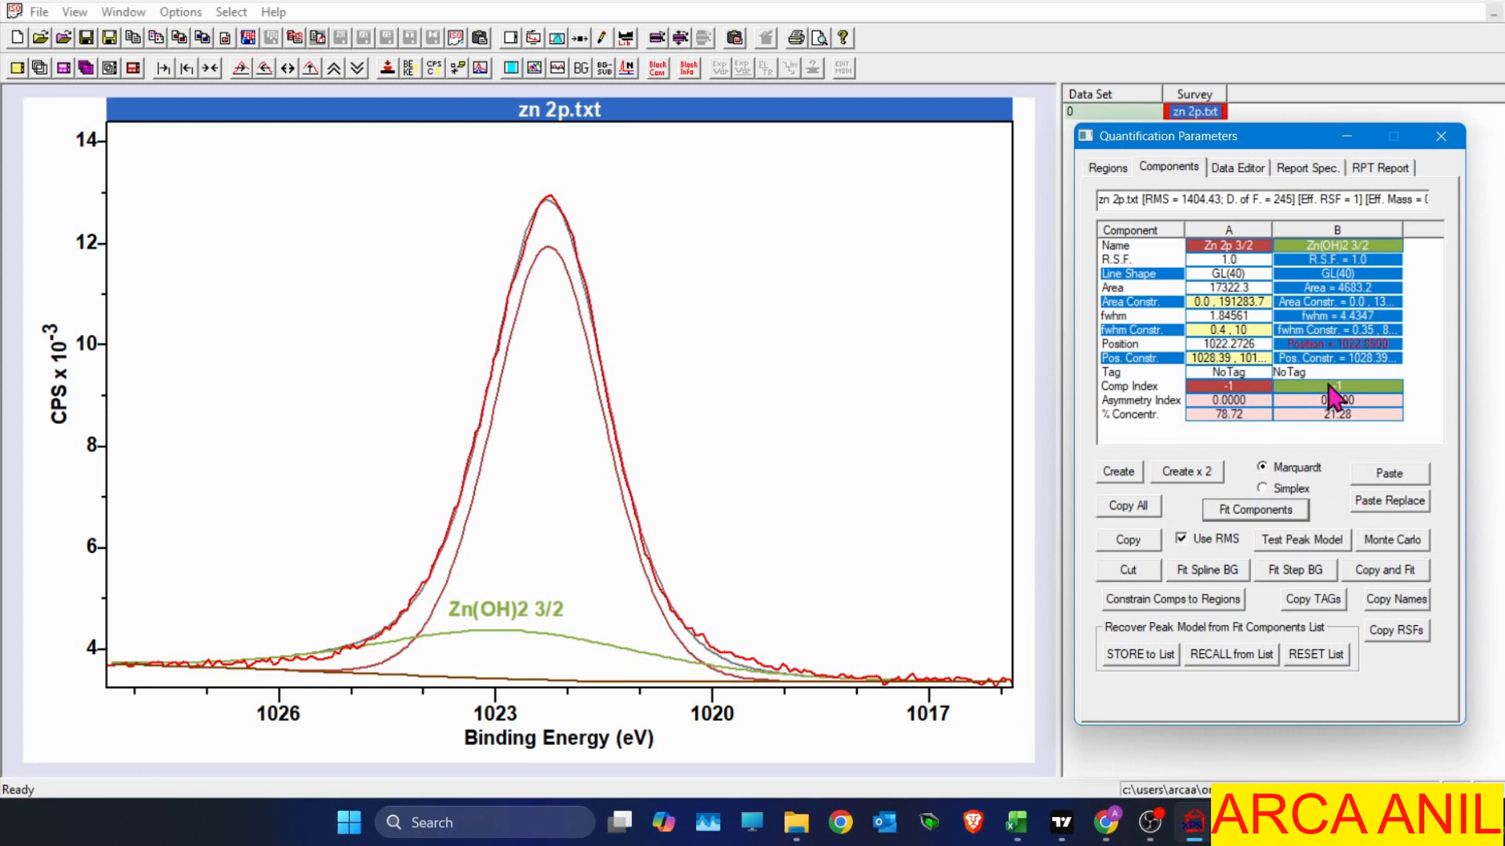
left_click(1354, 344)
key("Return")
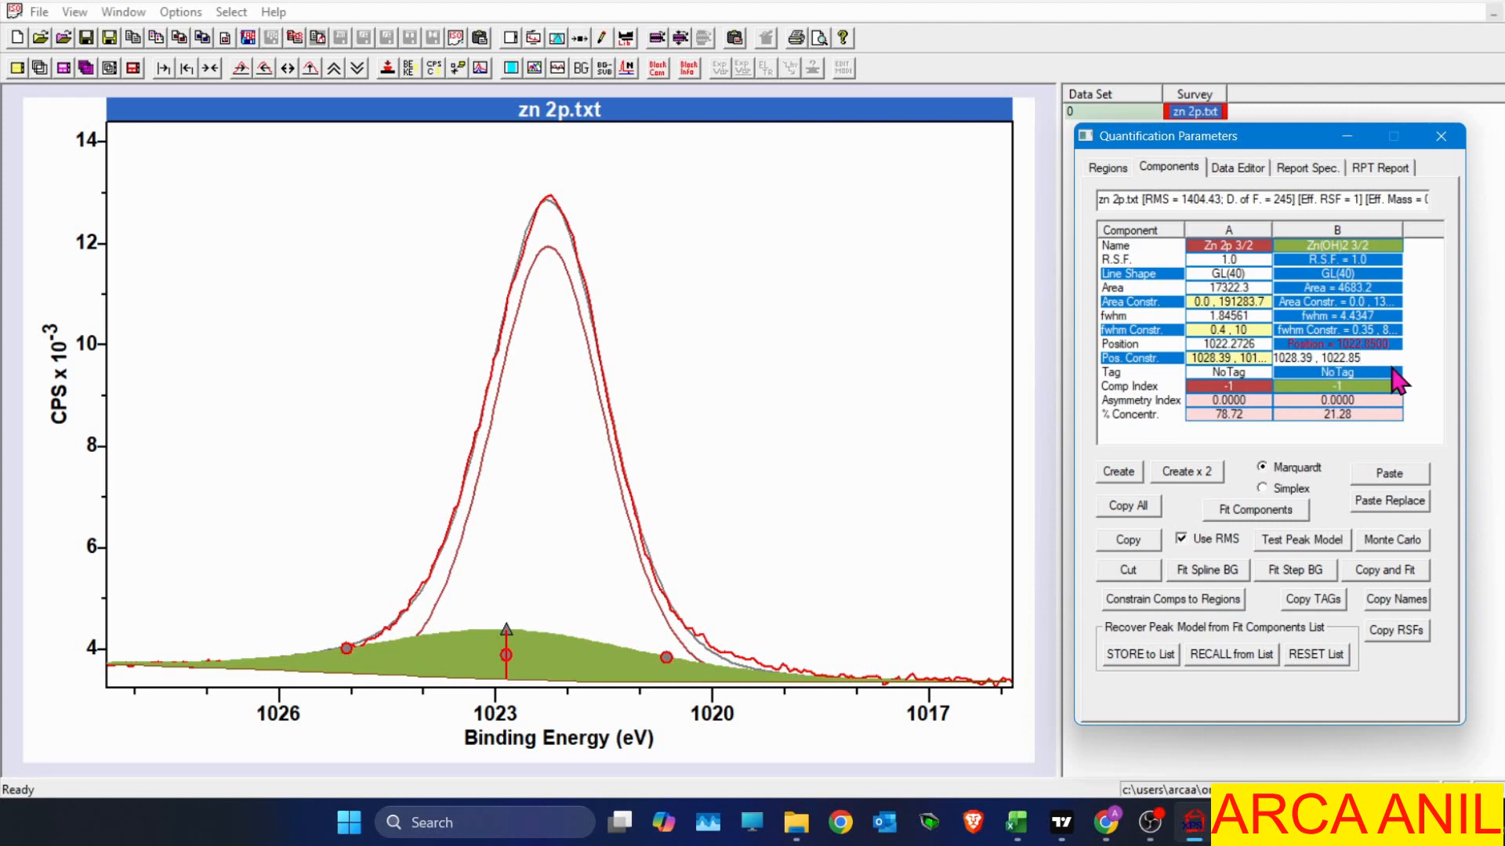
left_click(1344, 329)
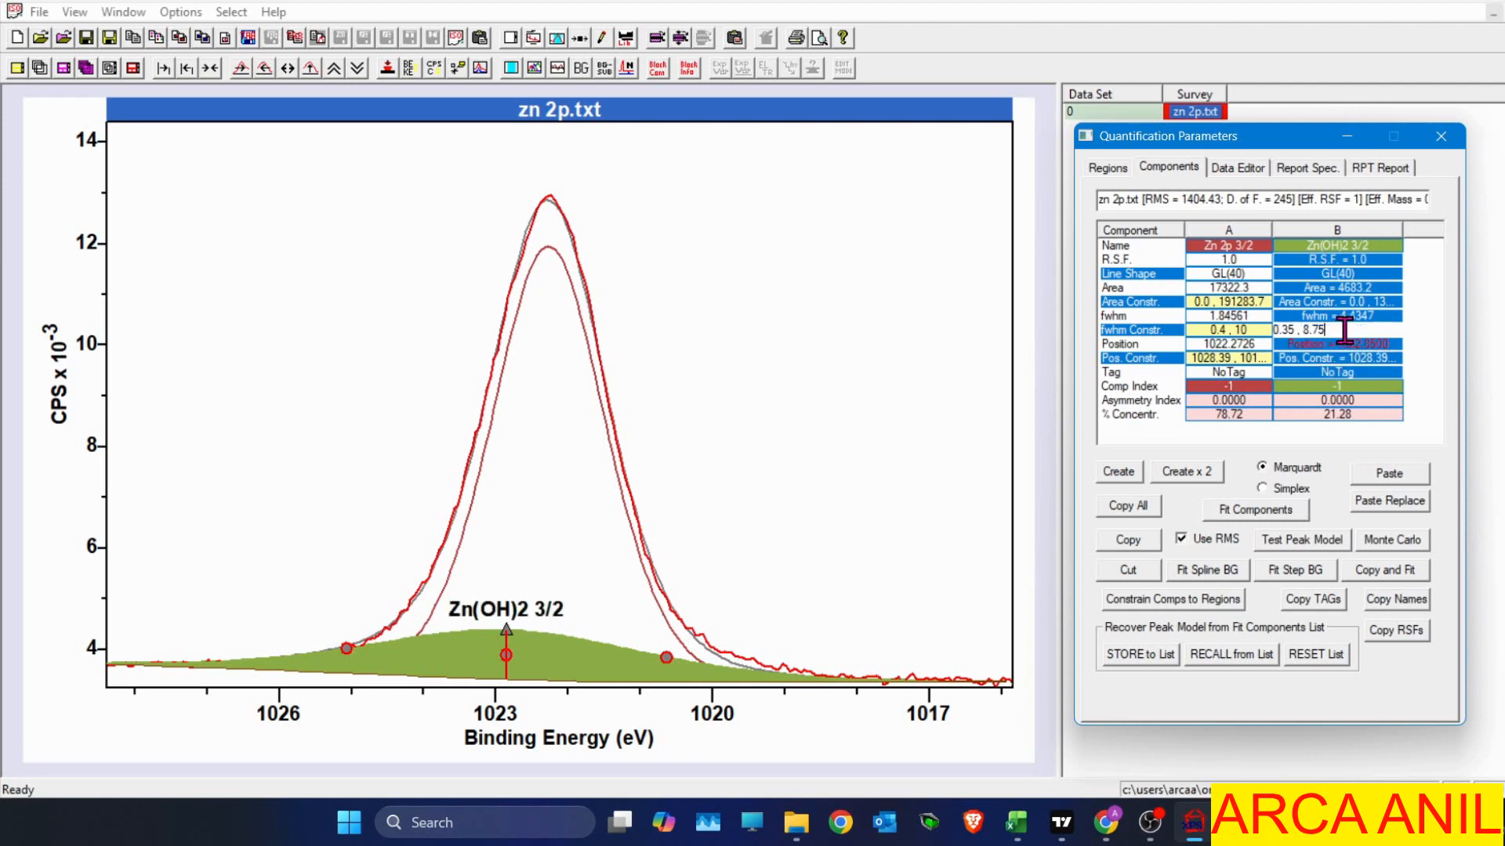
left_click(1354, 316)
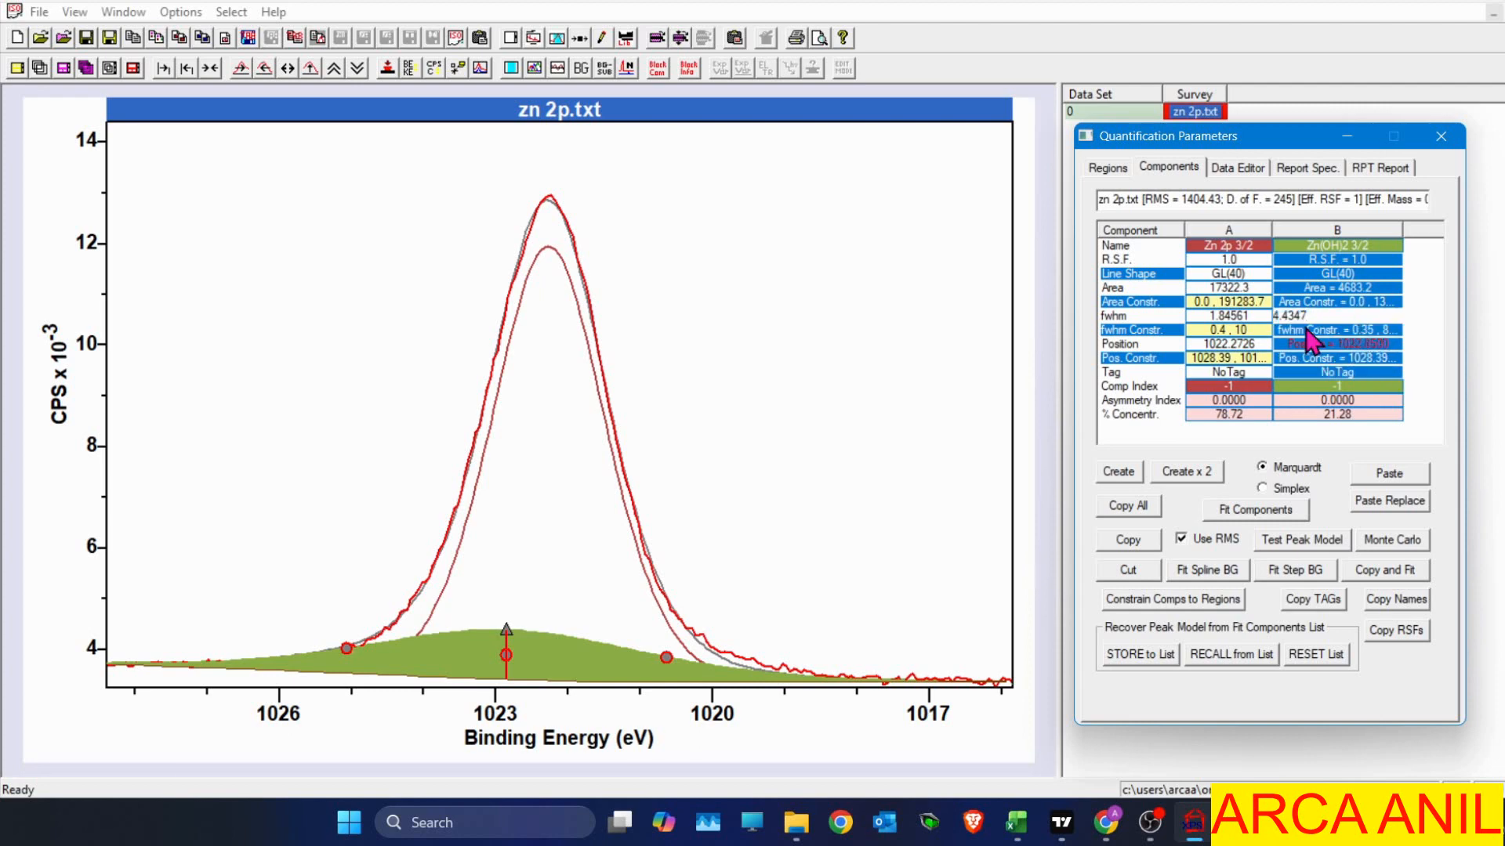
key("BackSpace")
key("BackSpace")
key("BackSpace")
key("BackSpace")
key("BackSpace")
key("BackSpace")
type("2")
key("Return")
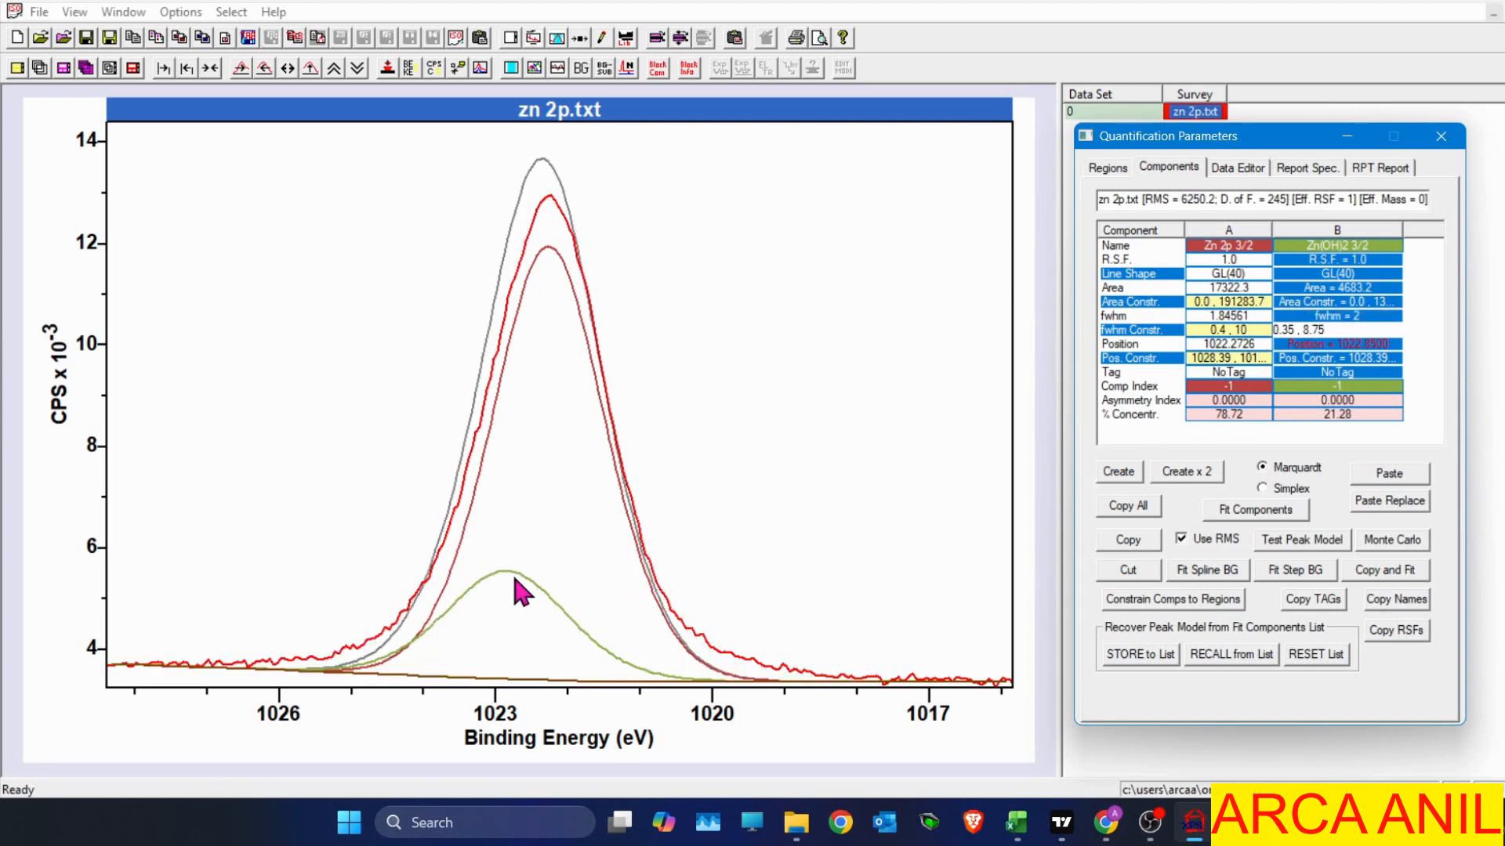
Reposition the Zn(OH)2 3/2 component to about 1023.49 eV and the Zn 2p 3/2 component to about 1022.20 eV.
left_click_drag(513, 580, 472, 590)
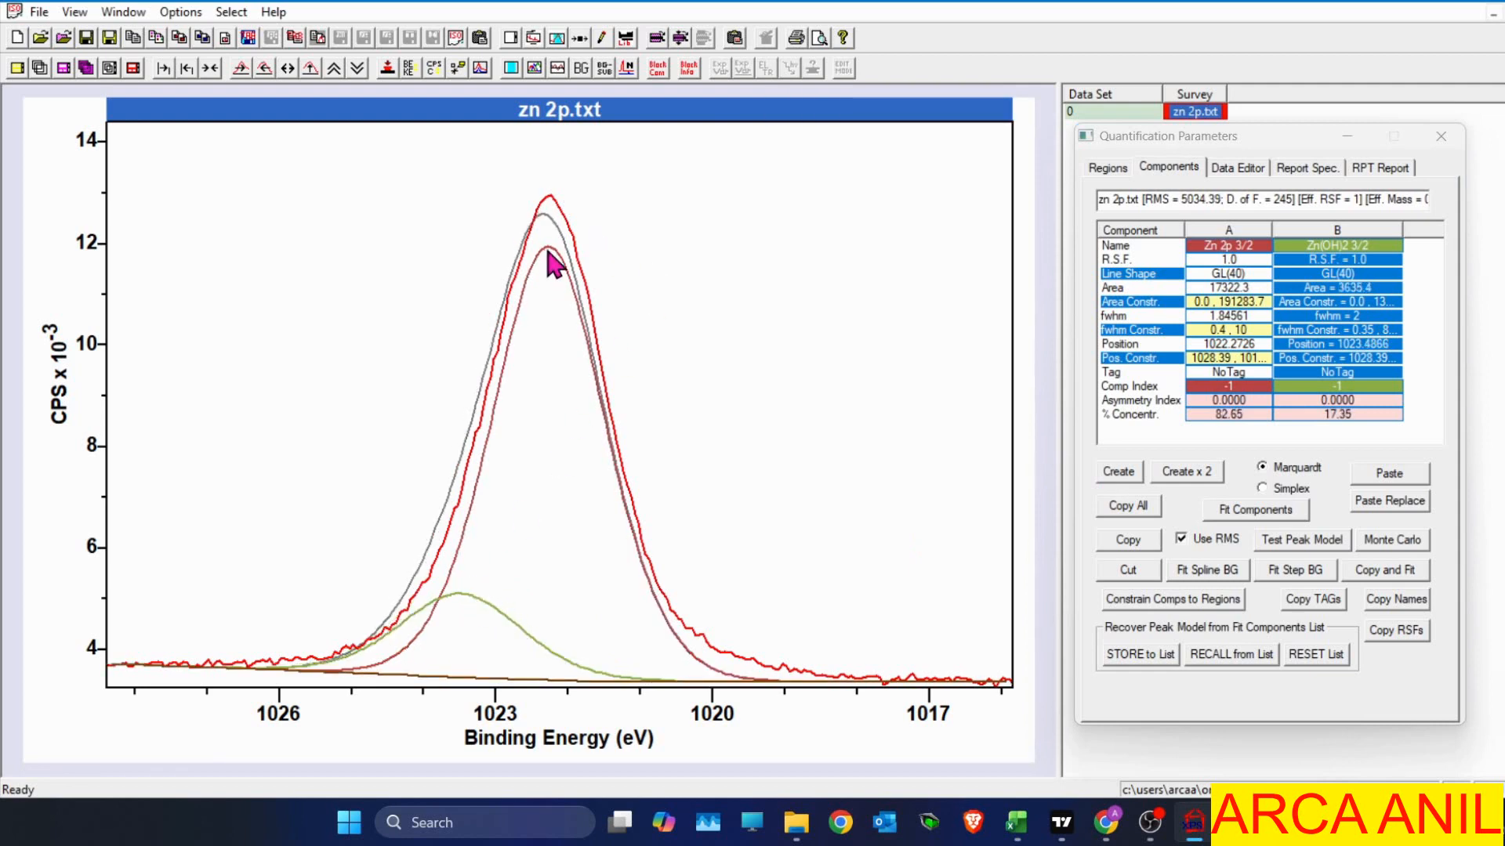
left_click_drag(546, 251, 544, 339)
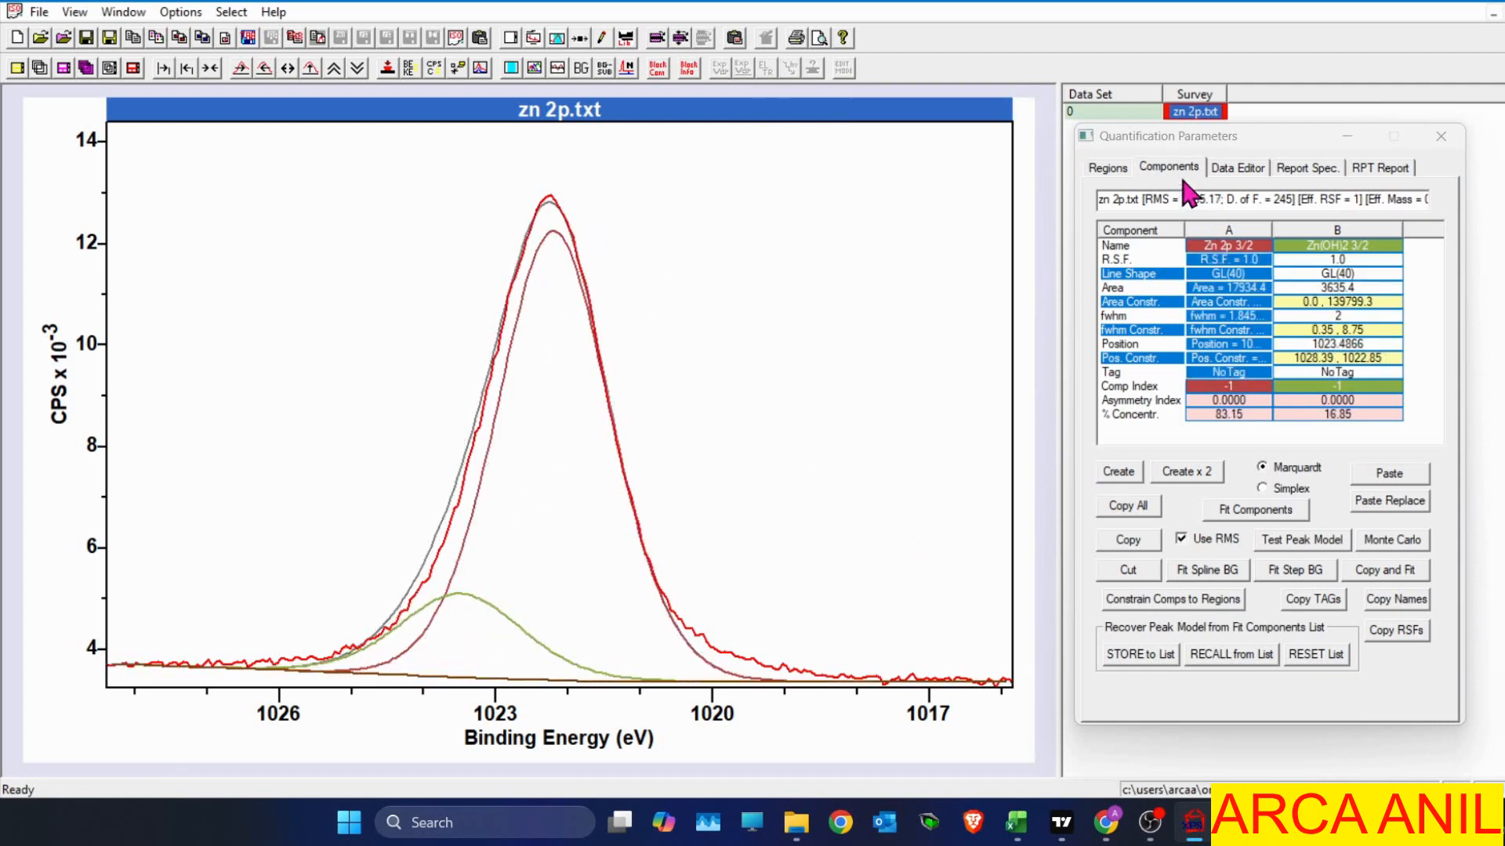
Create a component in region B and shape it to the measured peak, about 1.74 eV wide at about 1045.31 eV.
left_click(1118, 174)
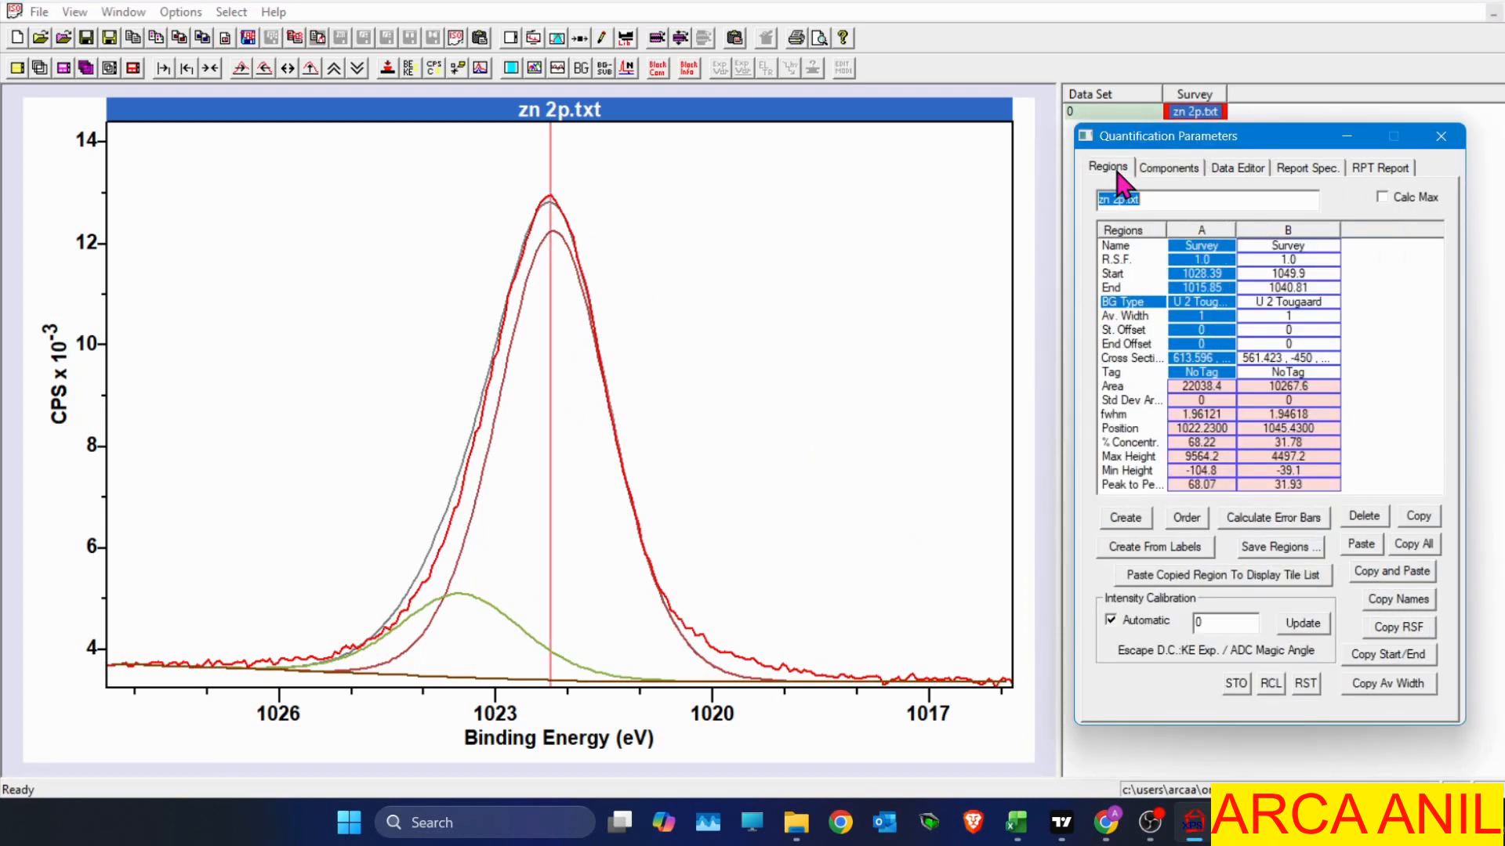
left_click(1274, 249)
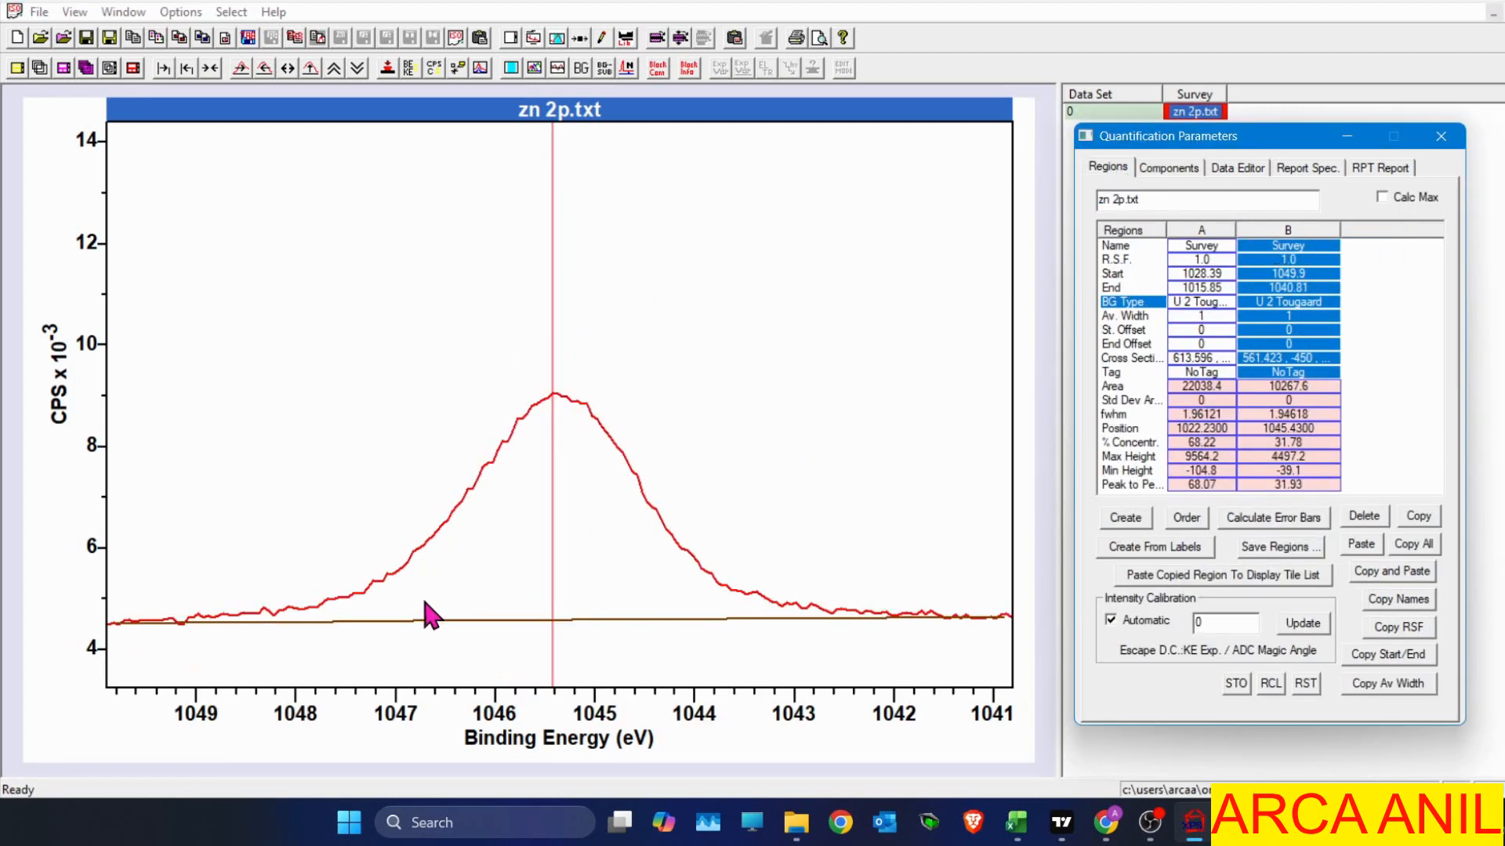
mouse_move(1121, 835)
left_click(1184, 175)
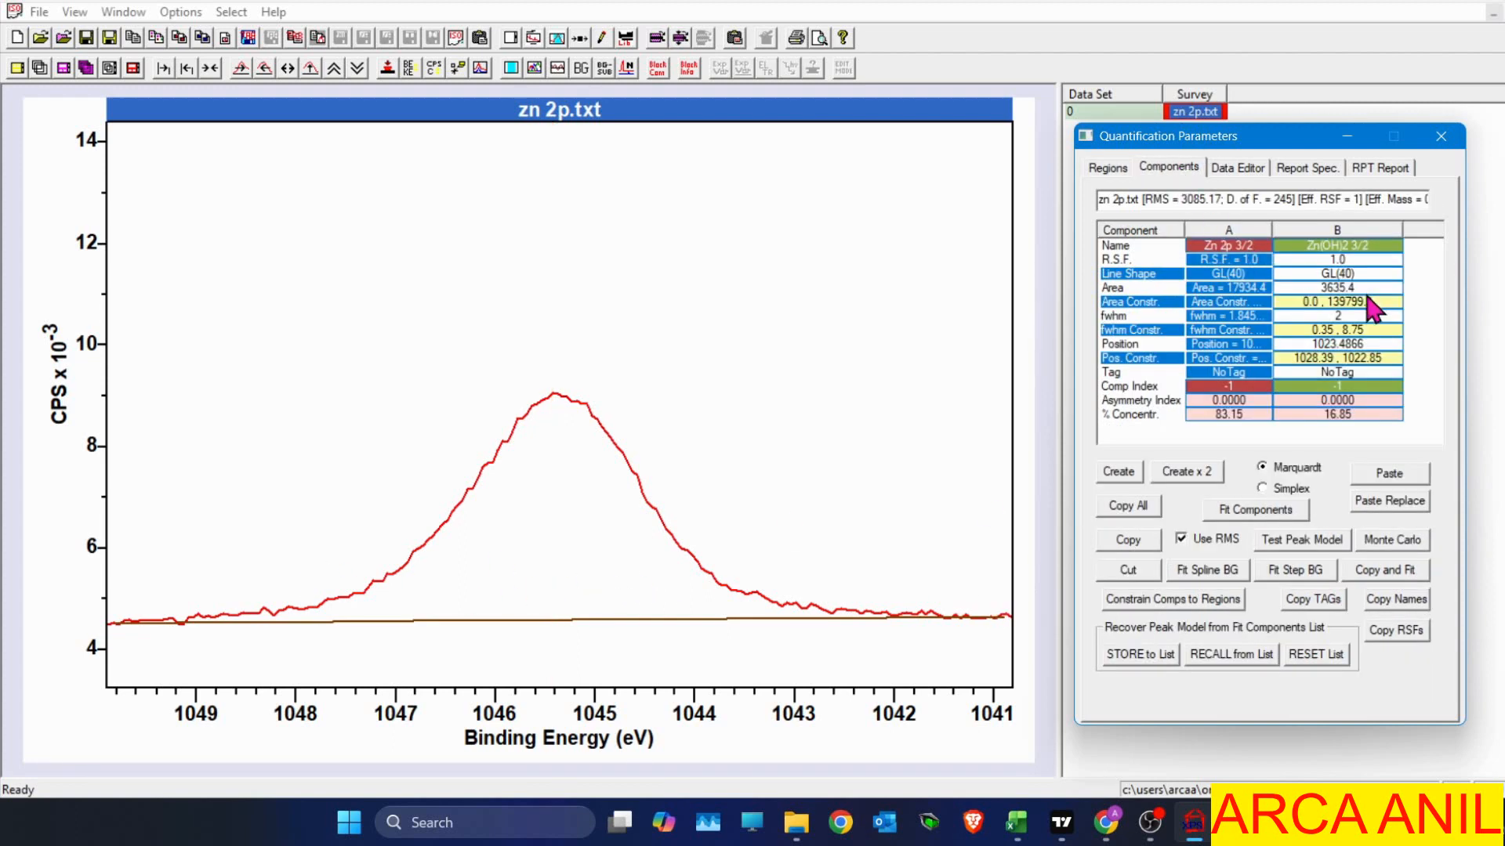
left_click(1120, 472)
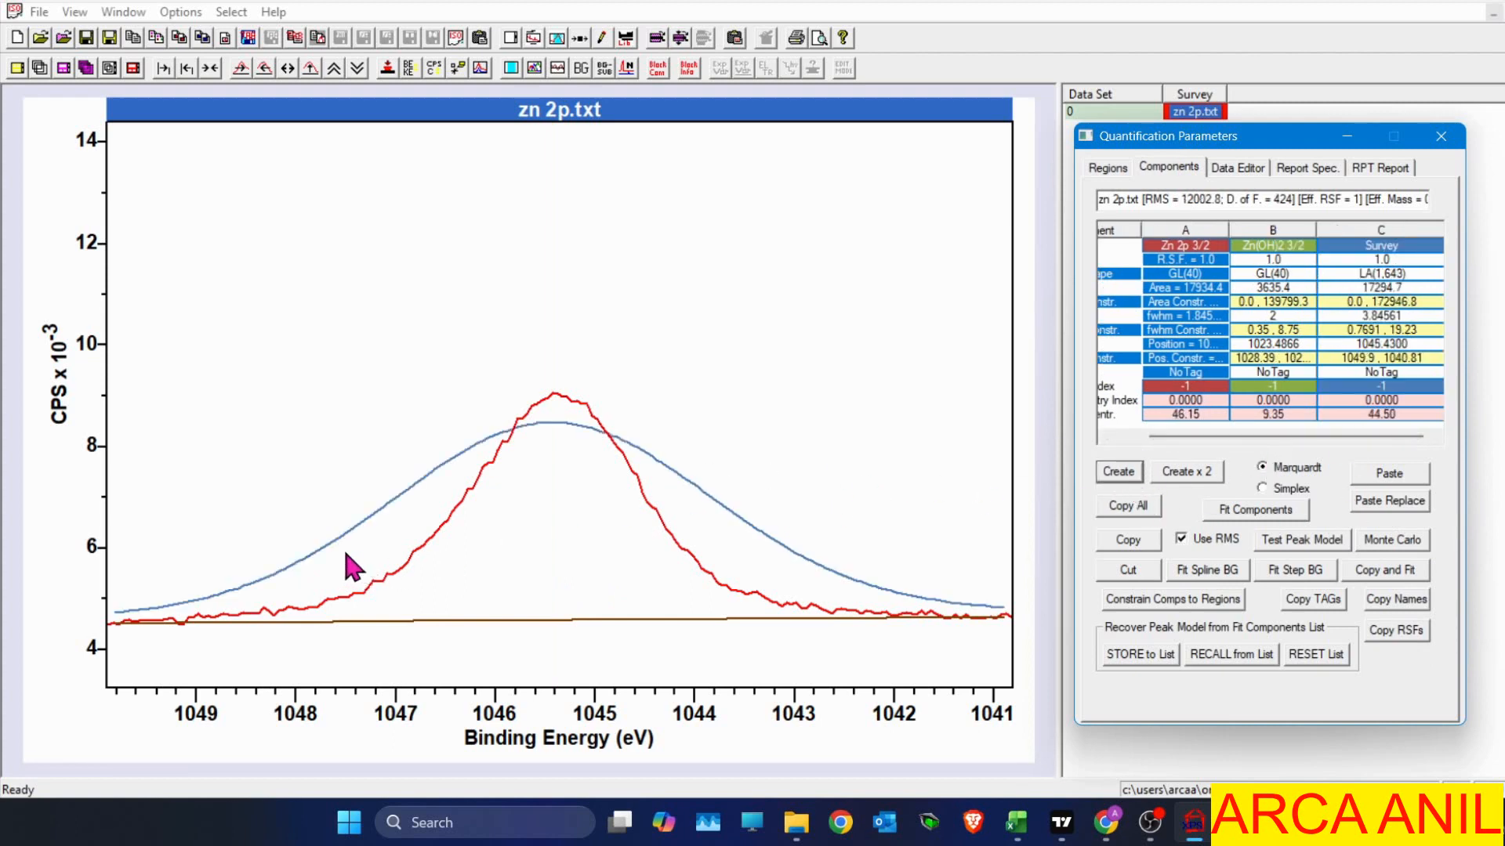
left_click_drag(317, 534, 538, 410)
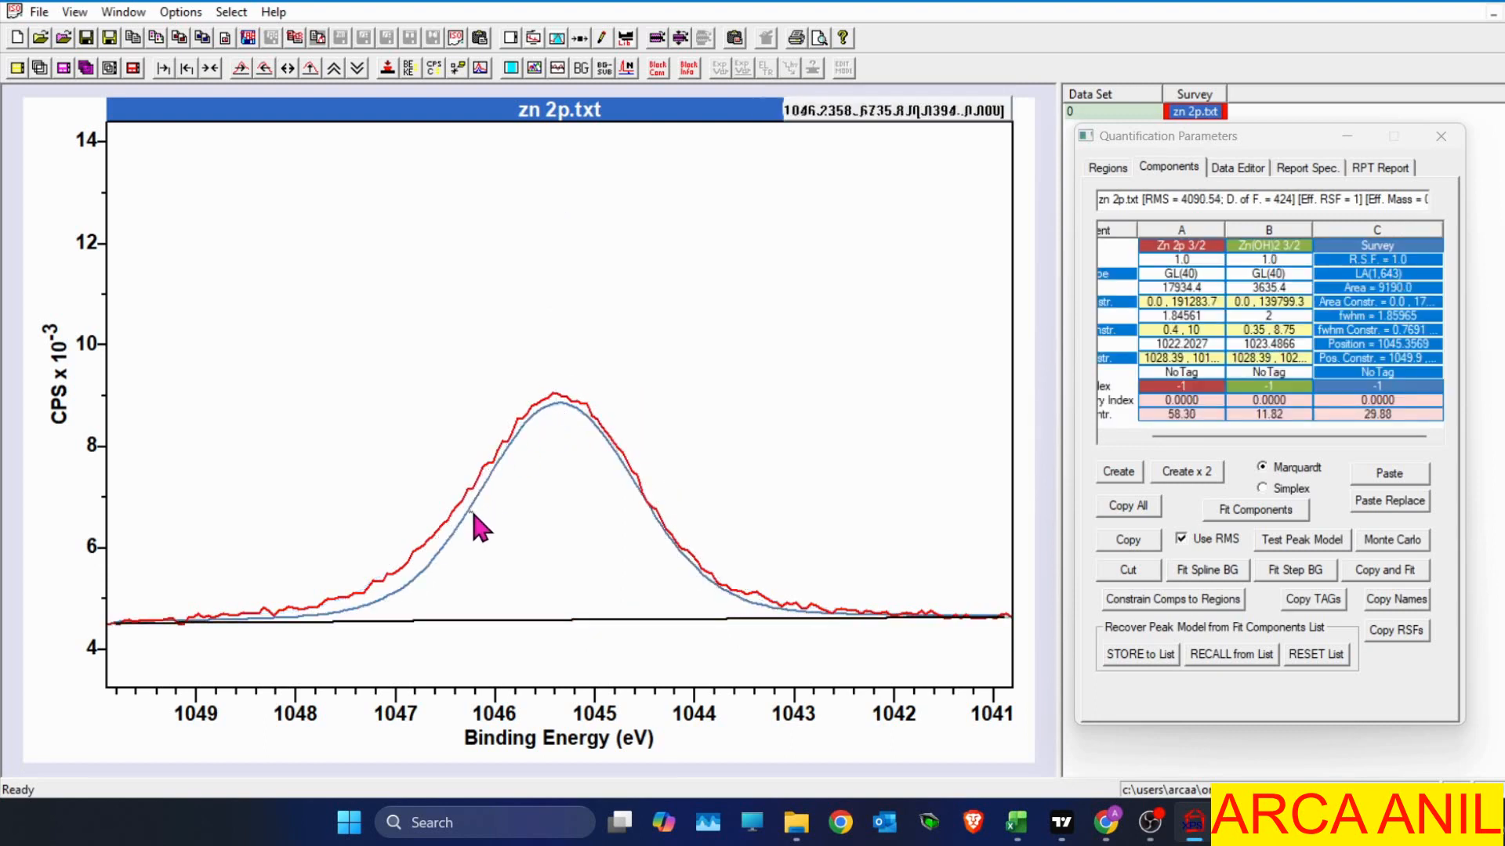
left_click_drag(472, 508, 672, 552)
left_click_drag(566, 411, 571, 413)
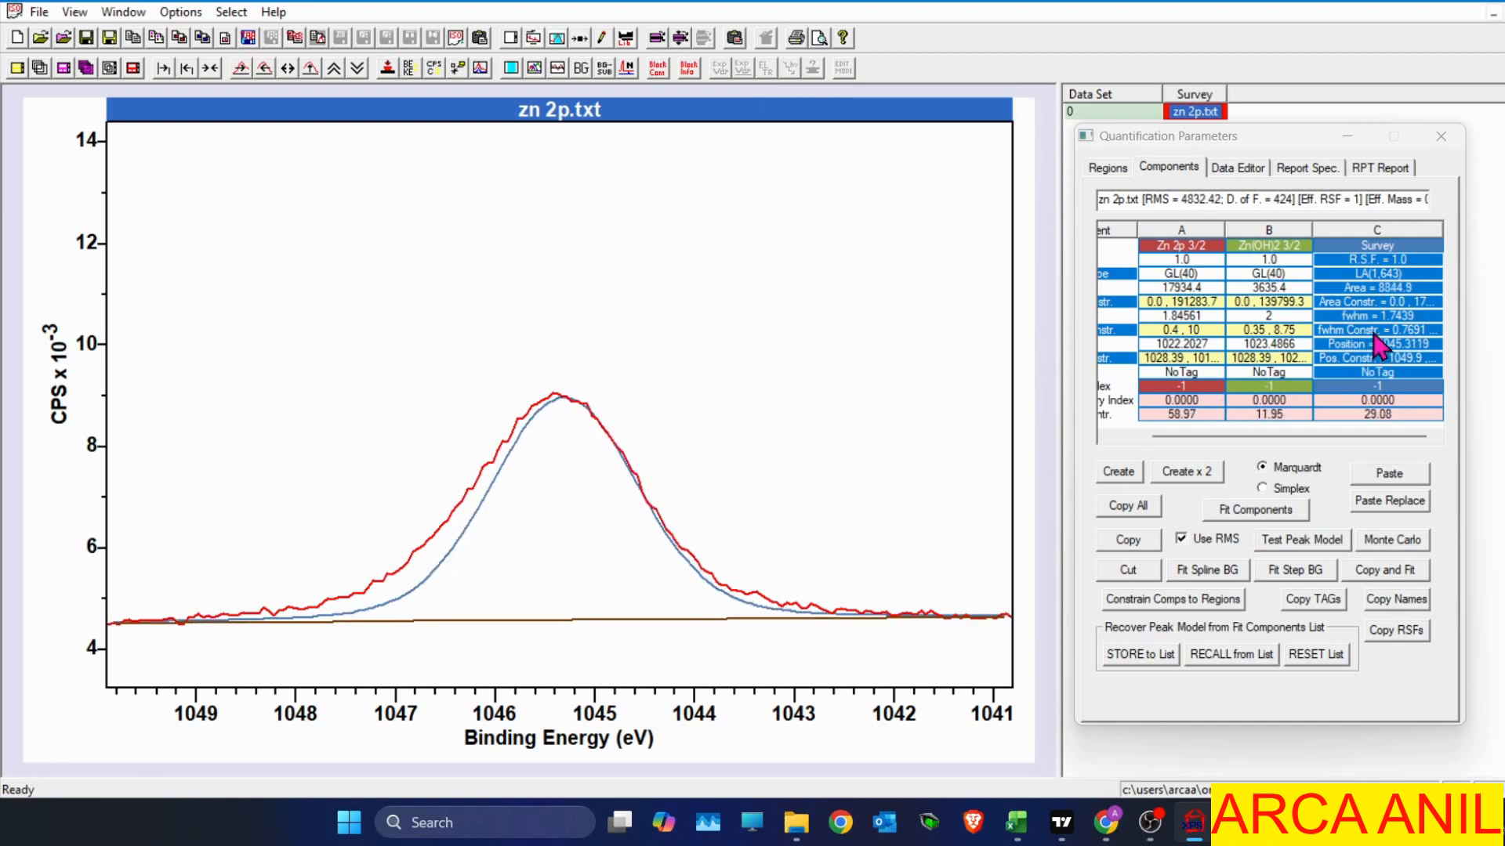
Name component C Zn 2p 1/2 and set its line shape to GL(40).
left_click(1400, 245)
double_click(1400, 246)
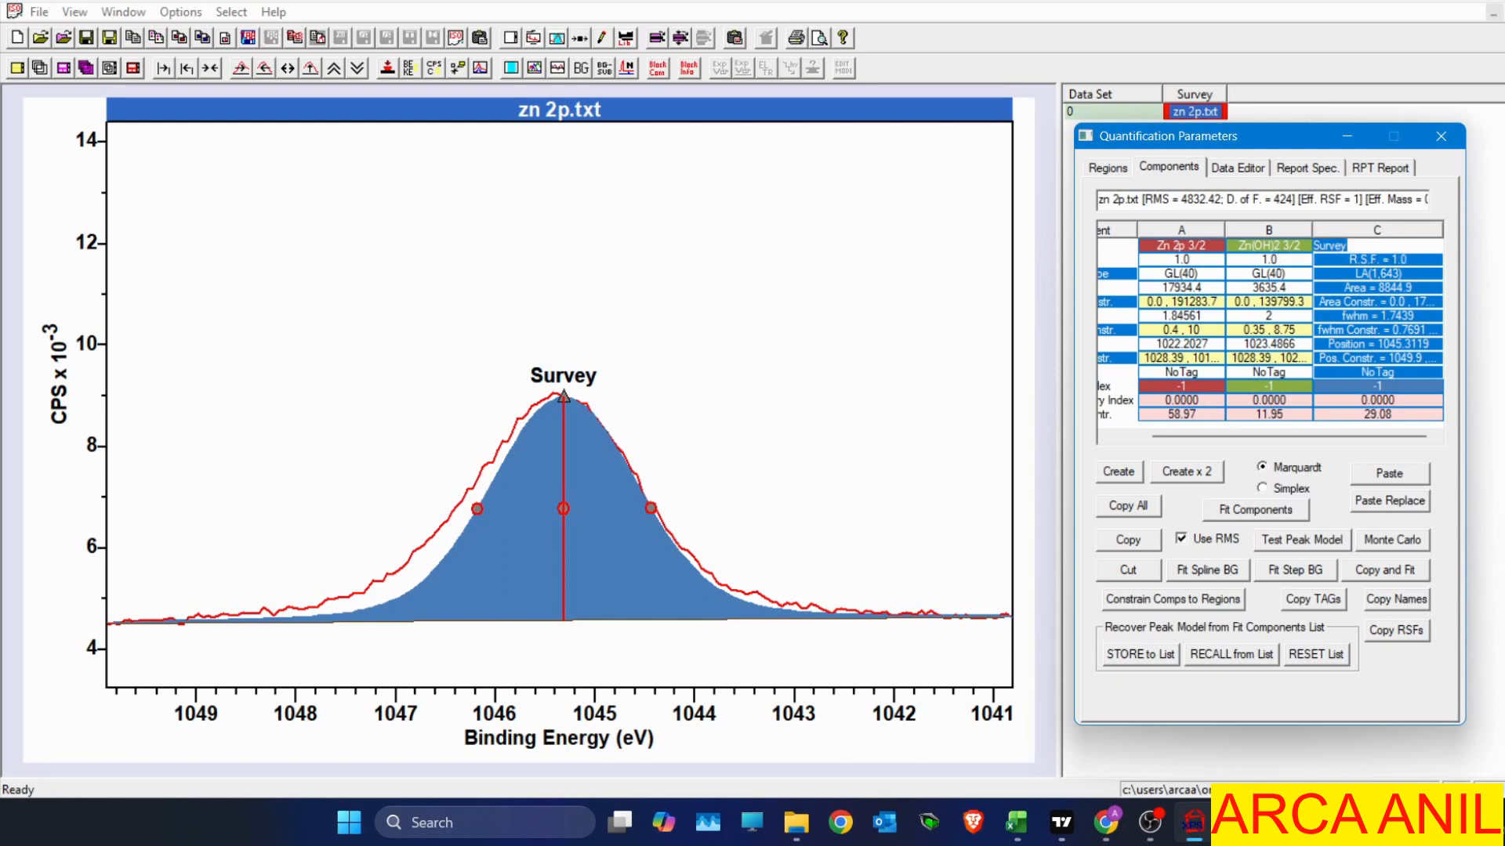
type("Zn 2p 1/2")
key("Return")
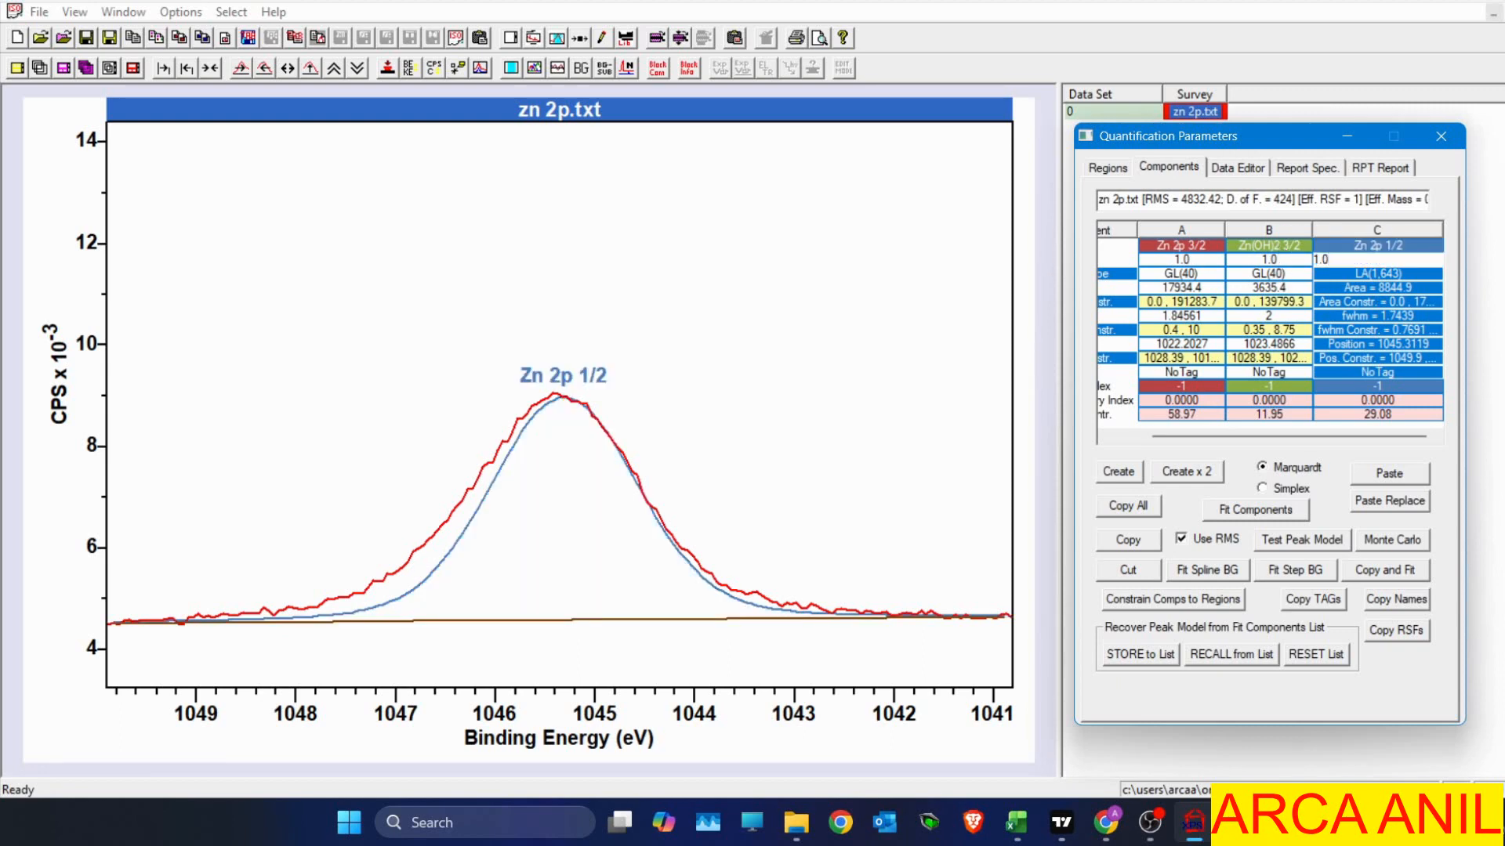
key("Return")
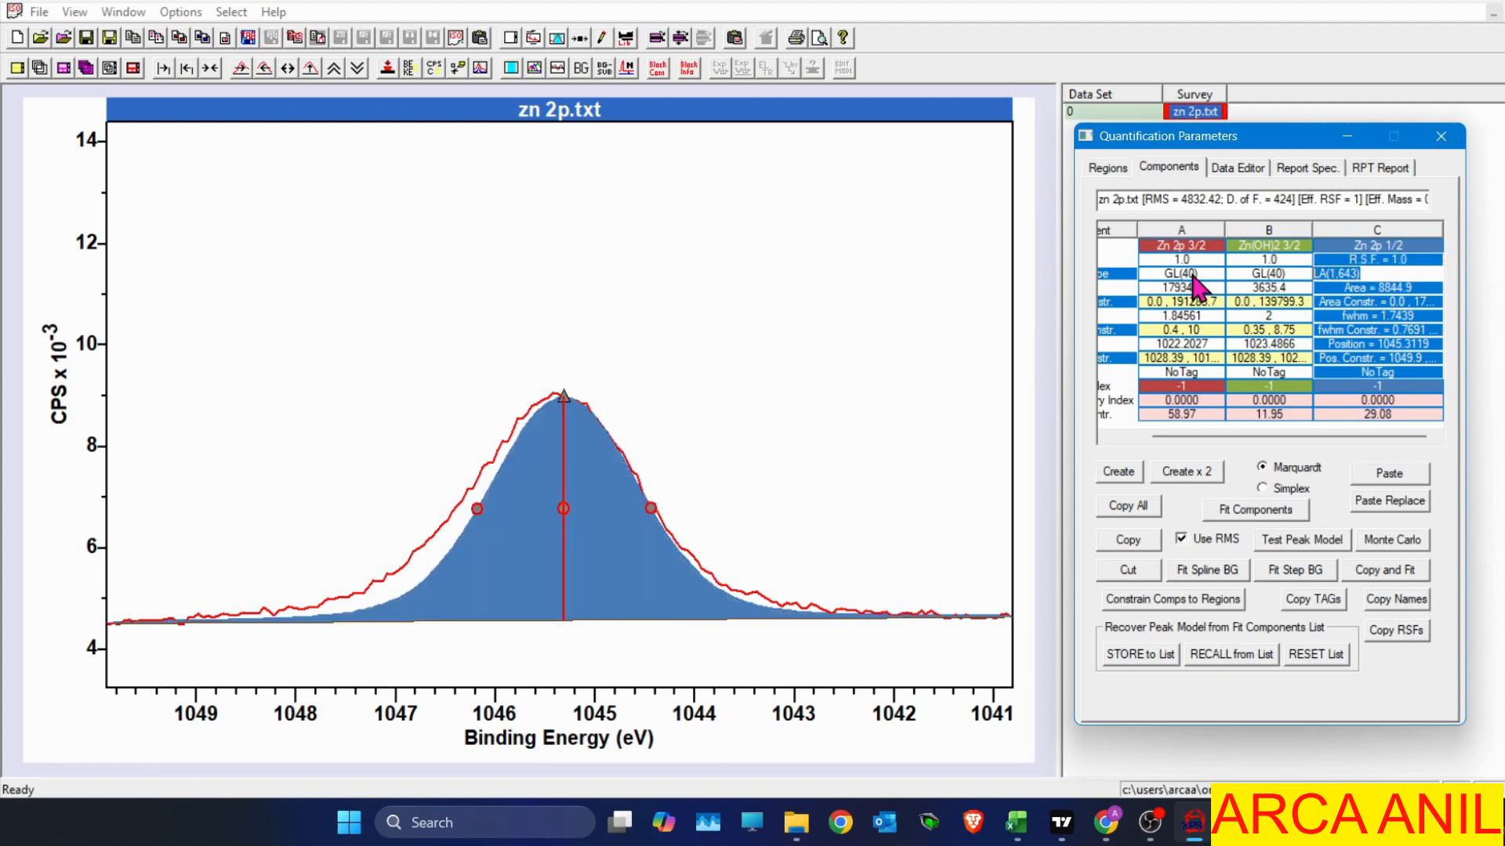
type("GL(40")
key("Return")
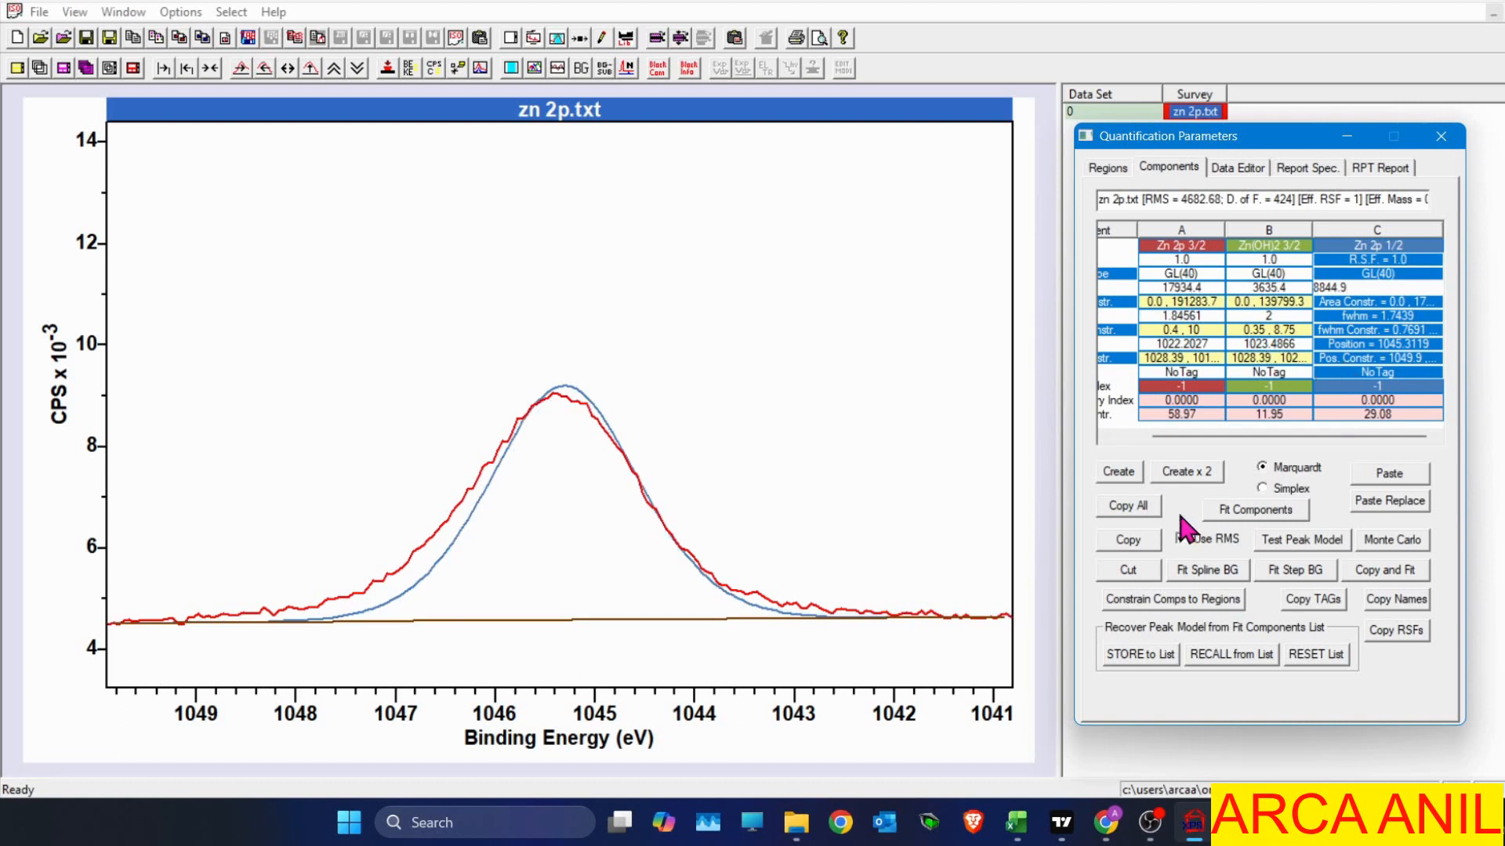
Create a second component in region B, name it Znn(OH)2 - 1/2 and set its line shape to GL(40).
left_click(1117, 475)
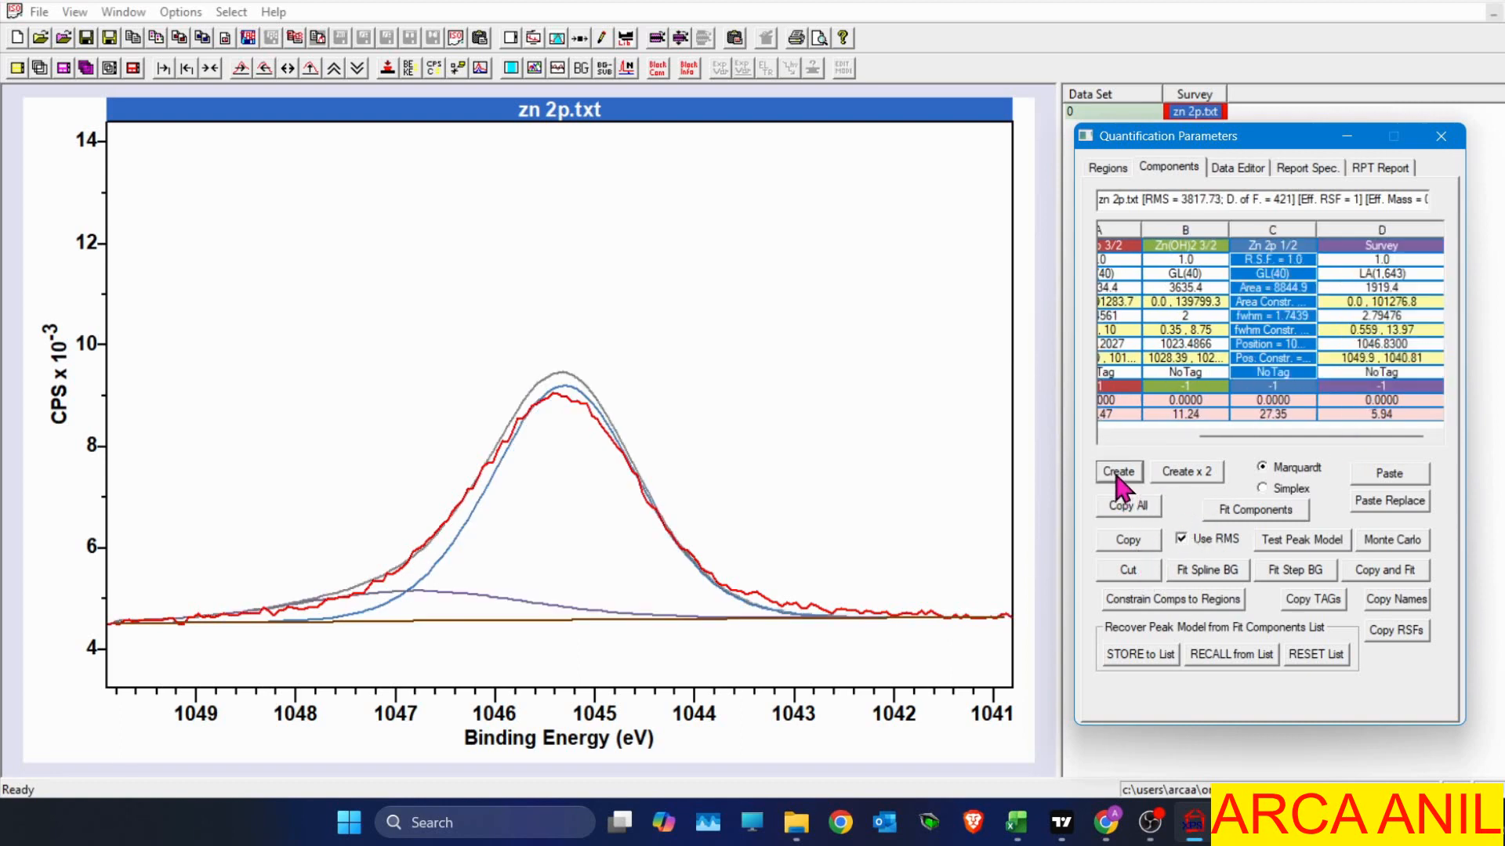
left_click(1410, 245)
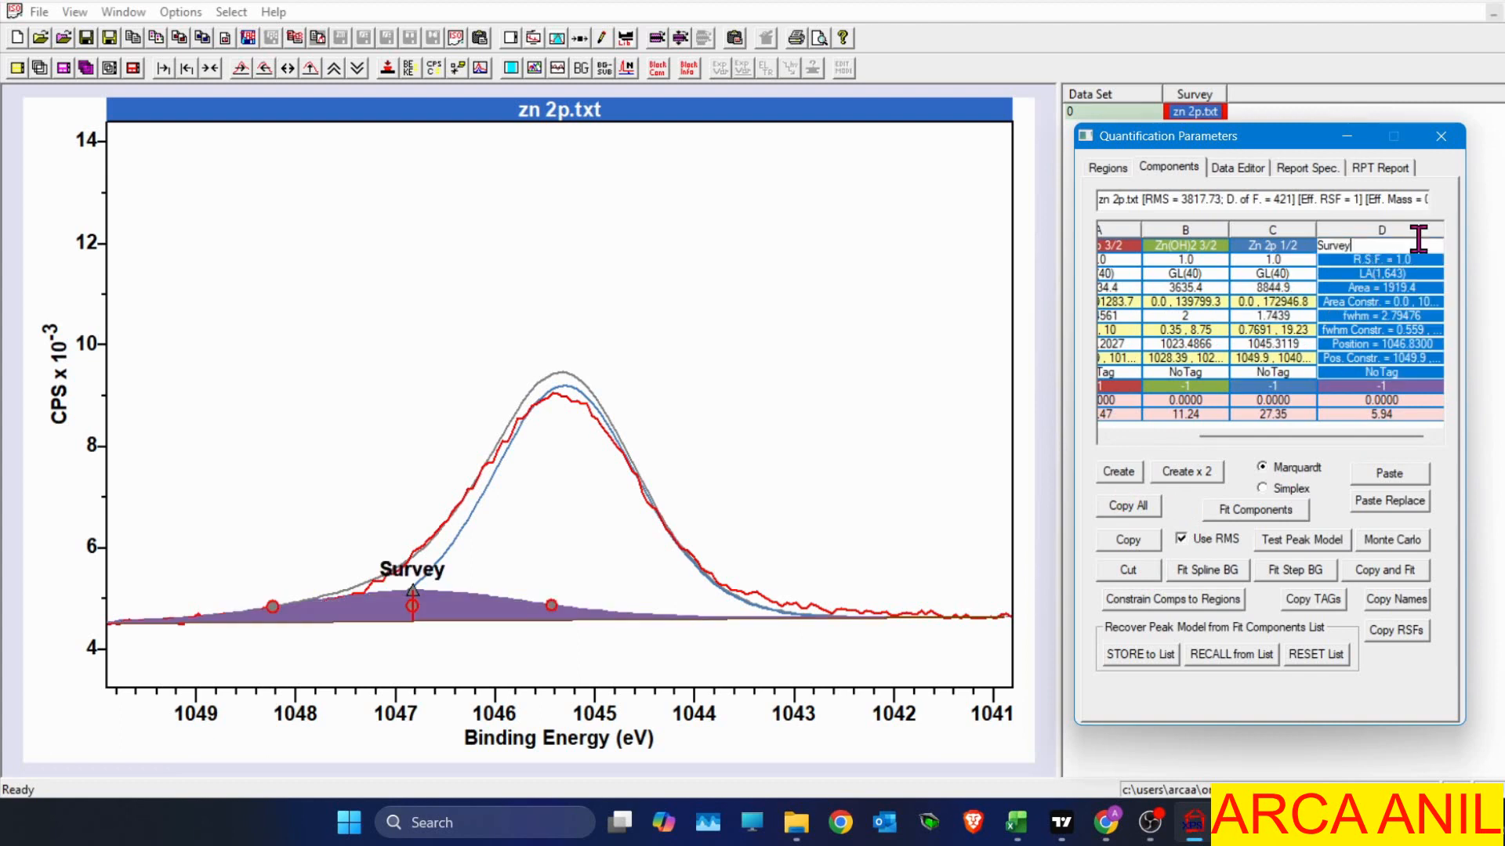
type("Znn(OH)2 - 1/2")
key("Return")
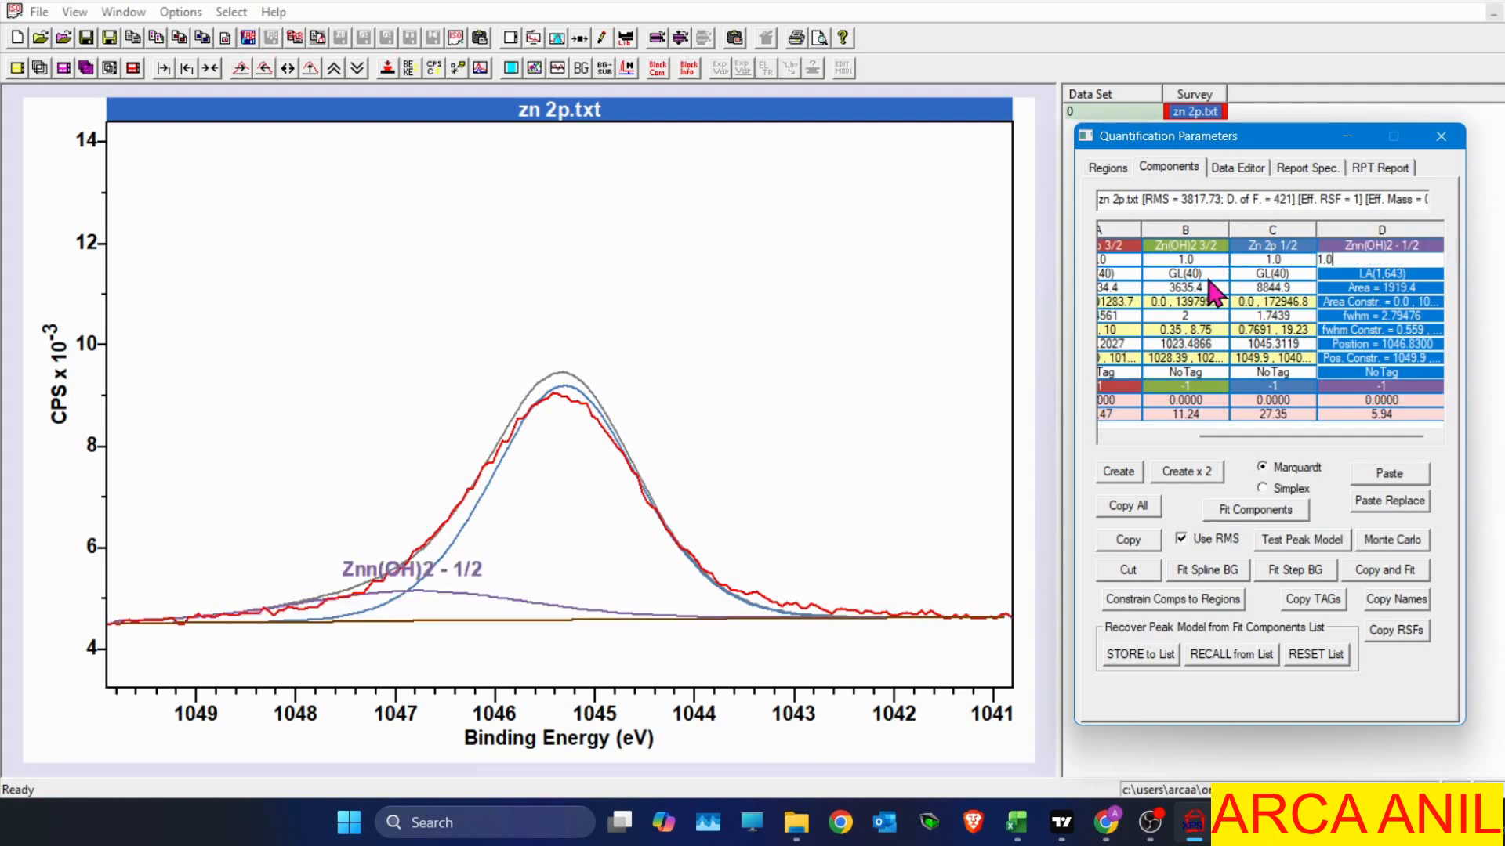
key("Return")
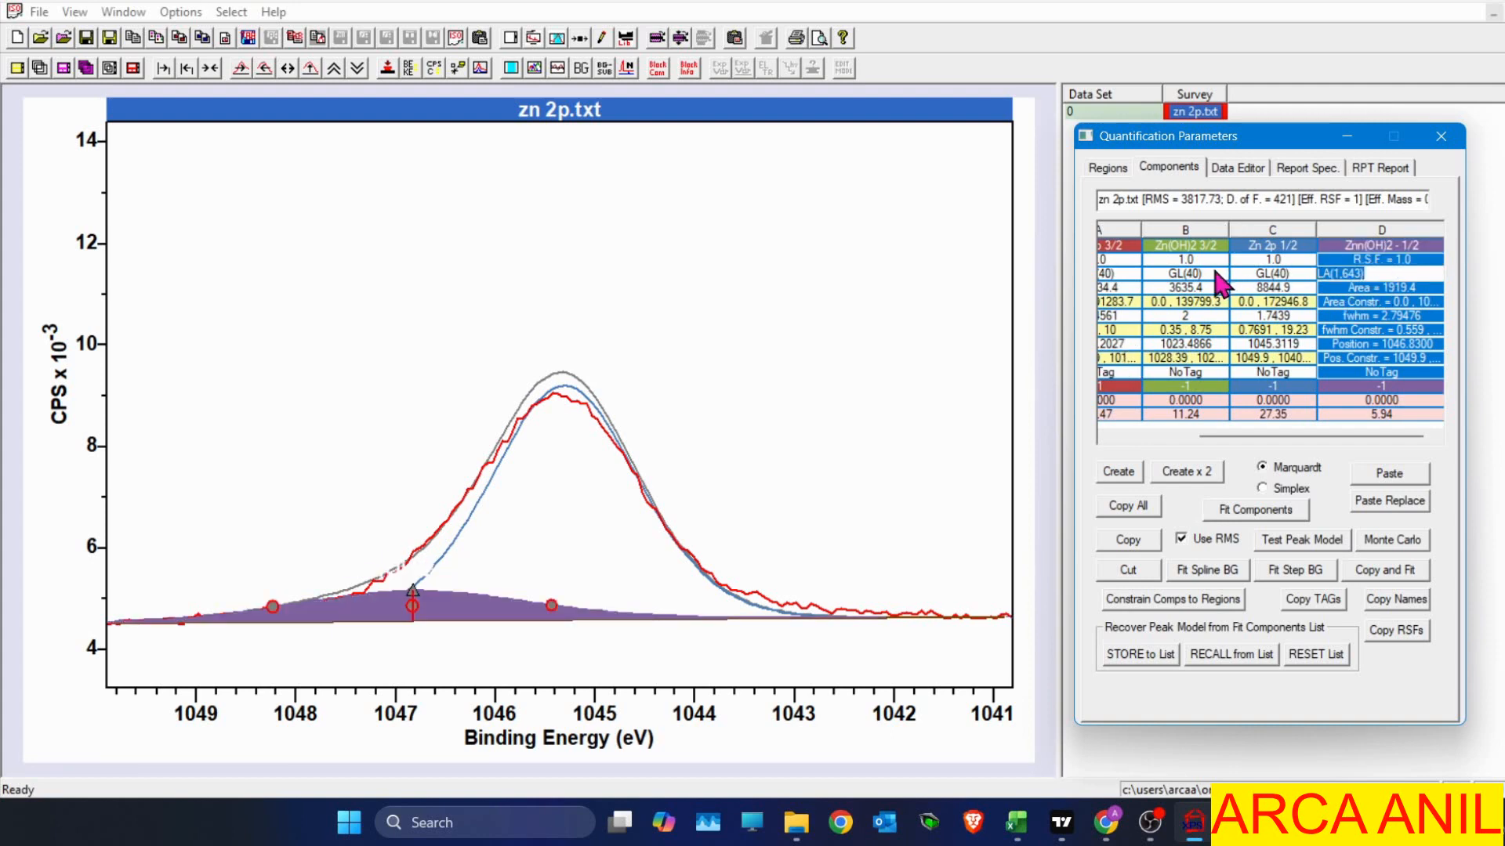
type("GL(40)")
key("Return")
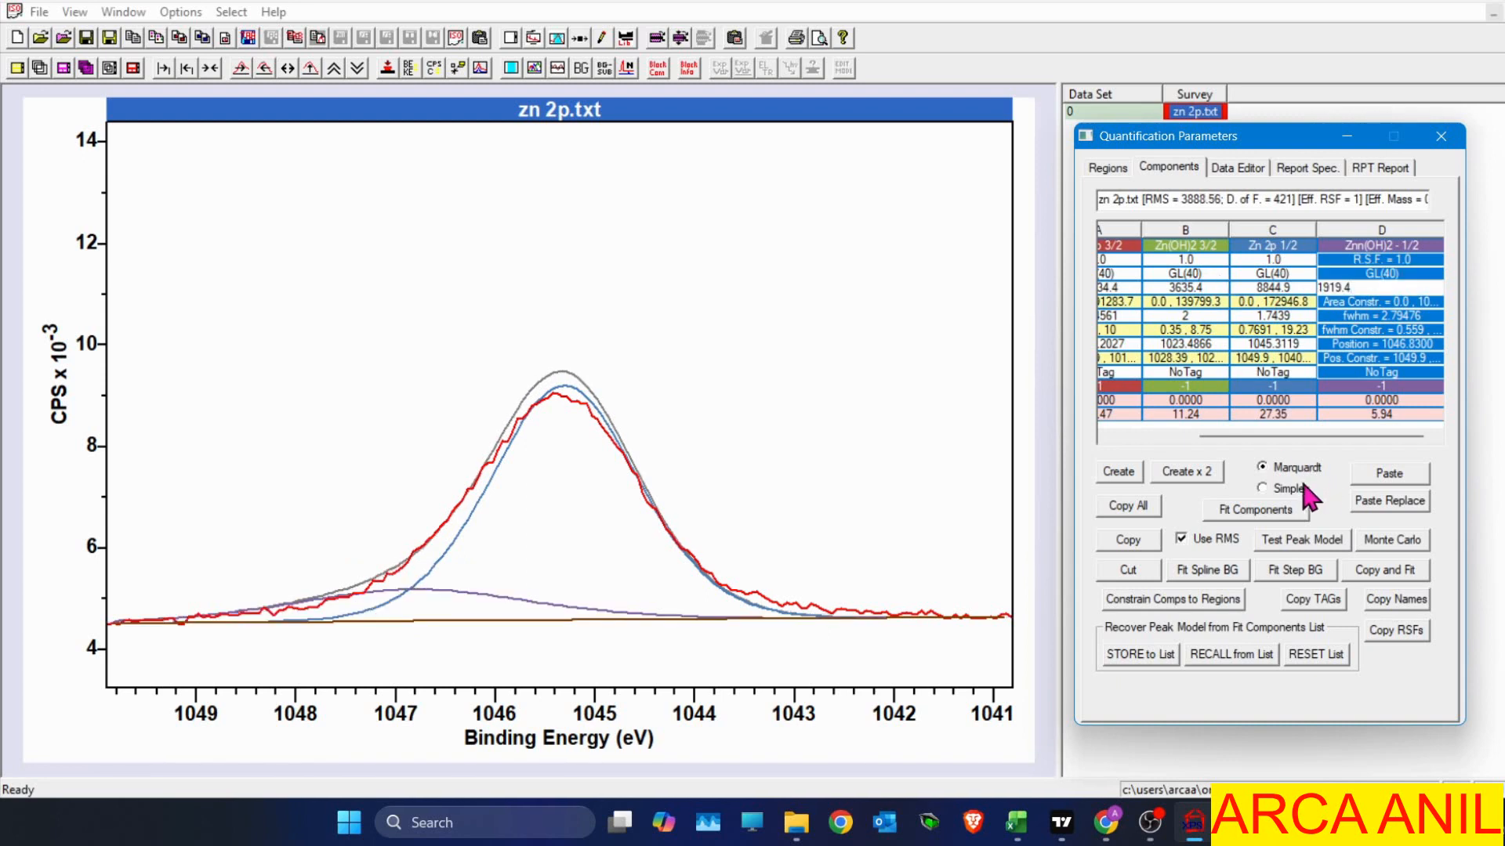
Set the fwhm of the Znn(OH)2 - 1/2 component to 2.
left_click(1379, 344)
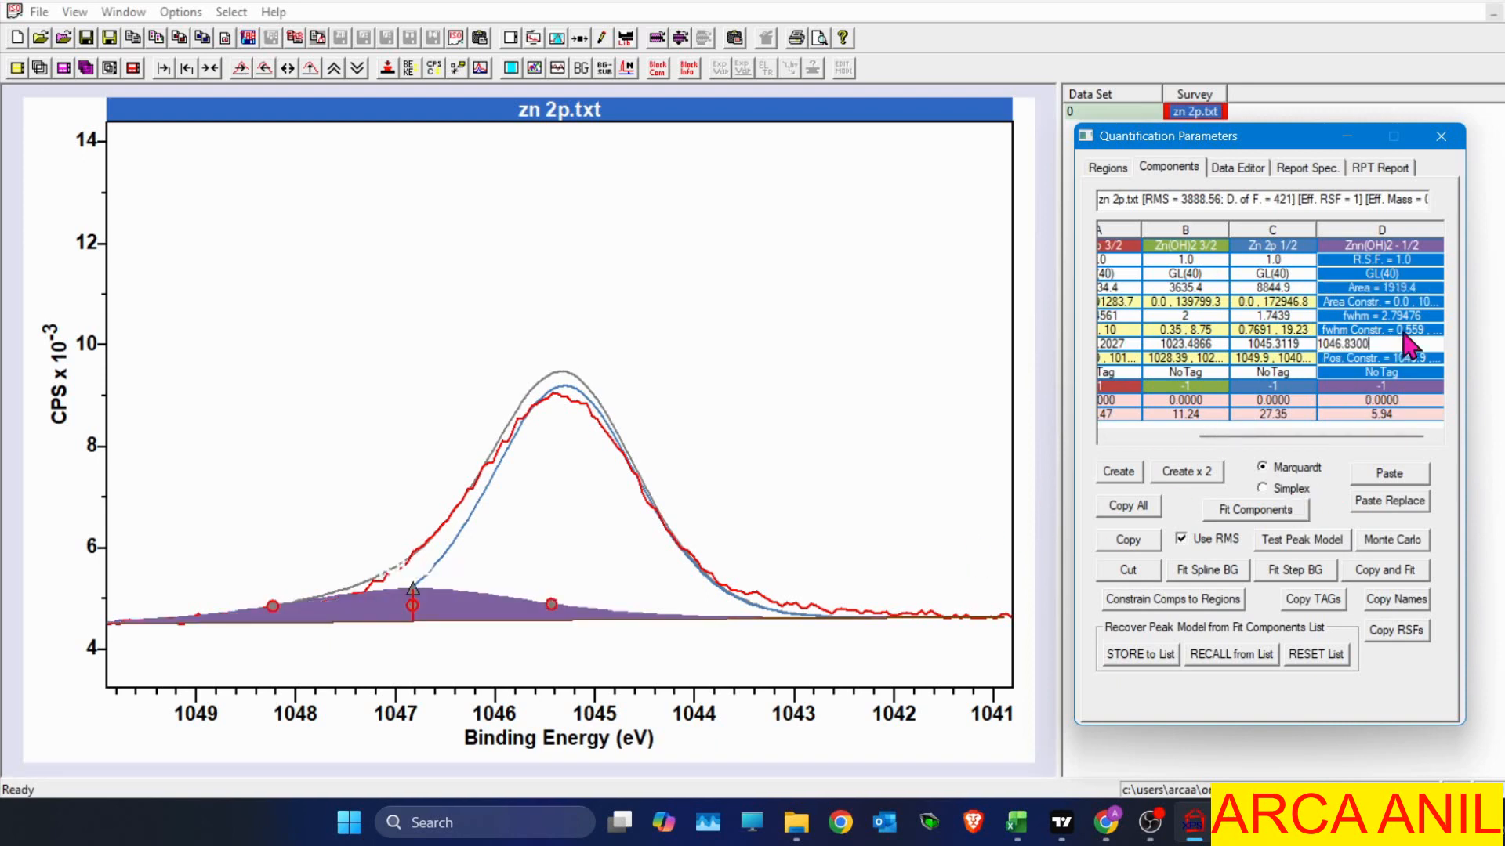
left_click(1410, 329)
left_click(1411, 316)
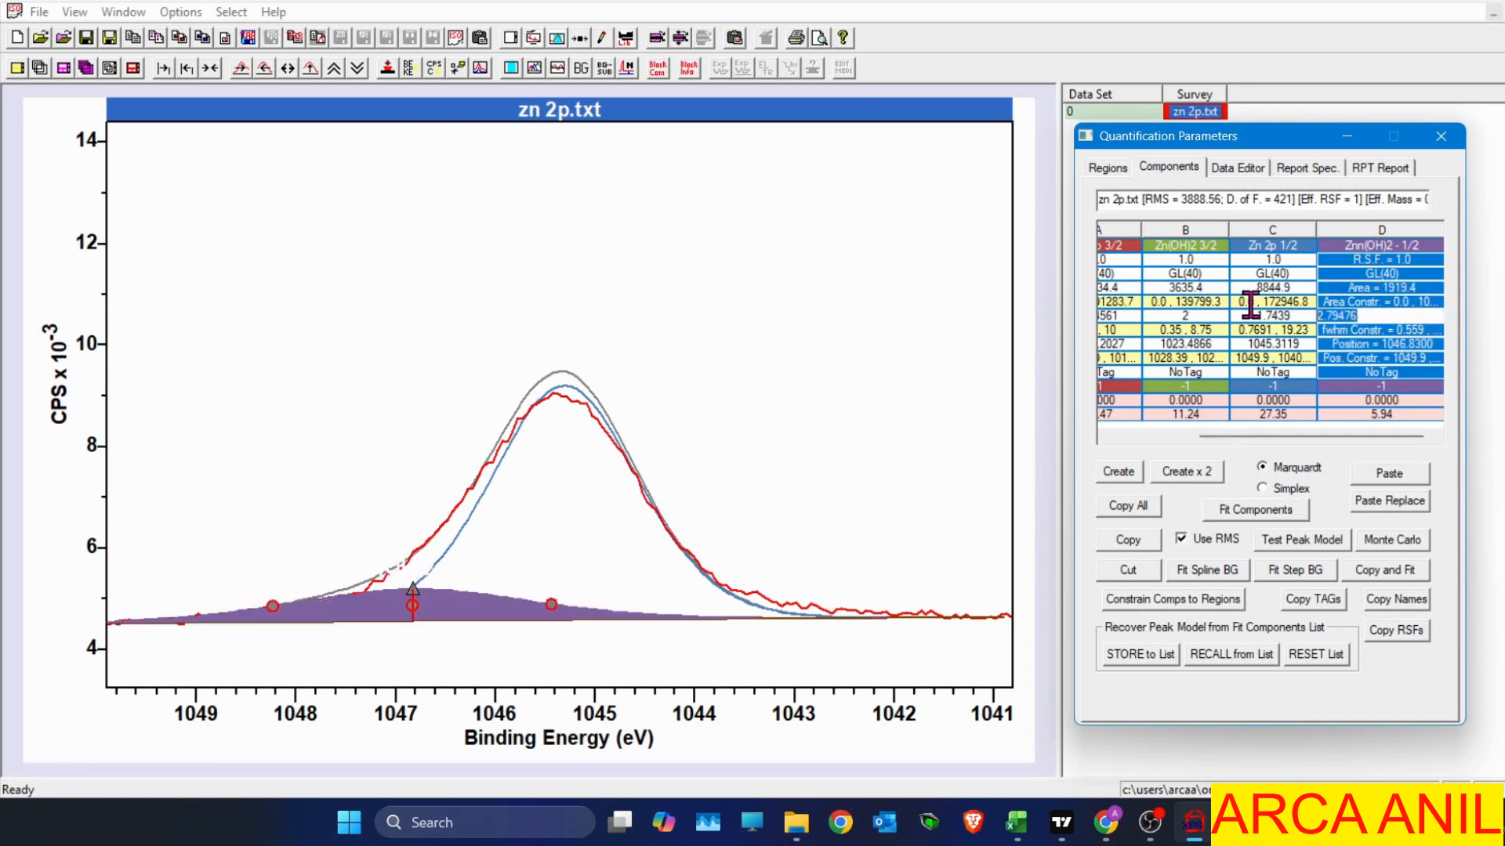
type("2")
key("Return")
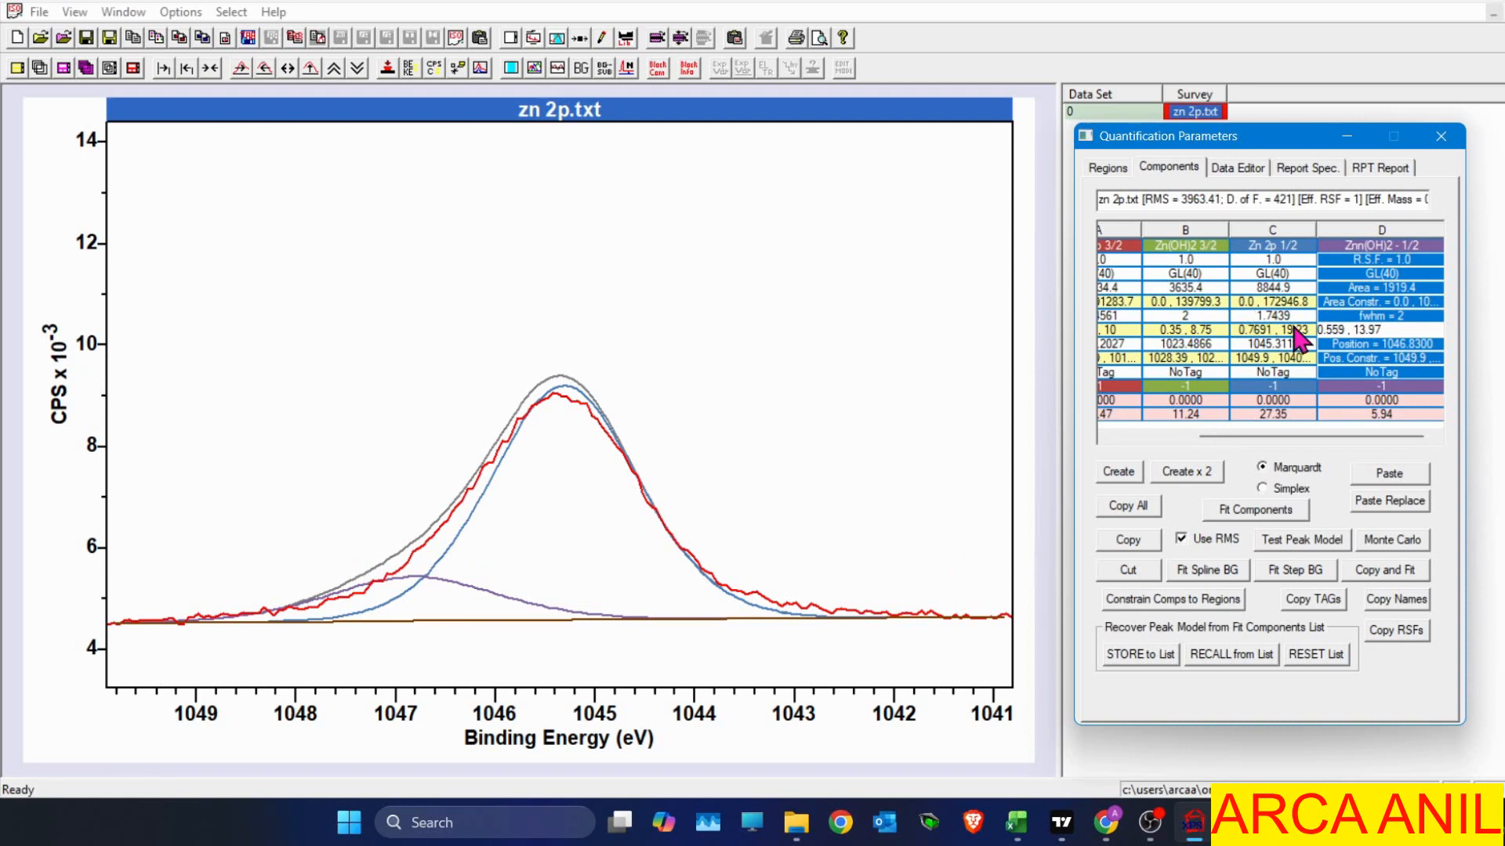
Set the fwhm of the Znn(OH)2 - 1/2 component to 1.5 and reposition it to about 1046.46 eV.
left_click(1401, 318)
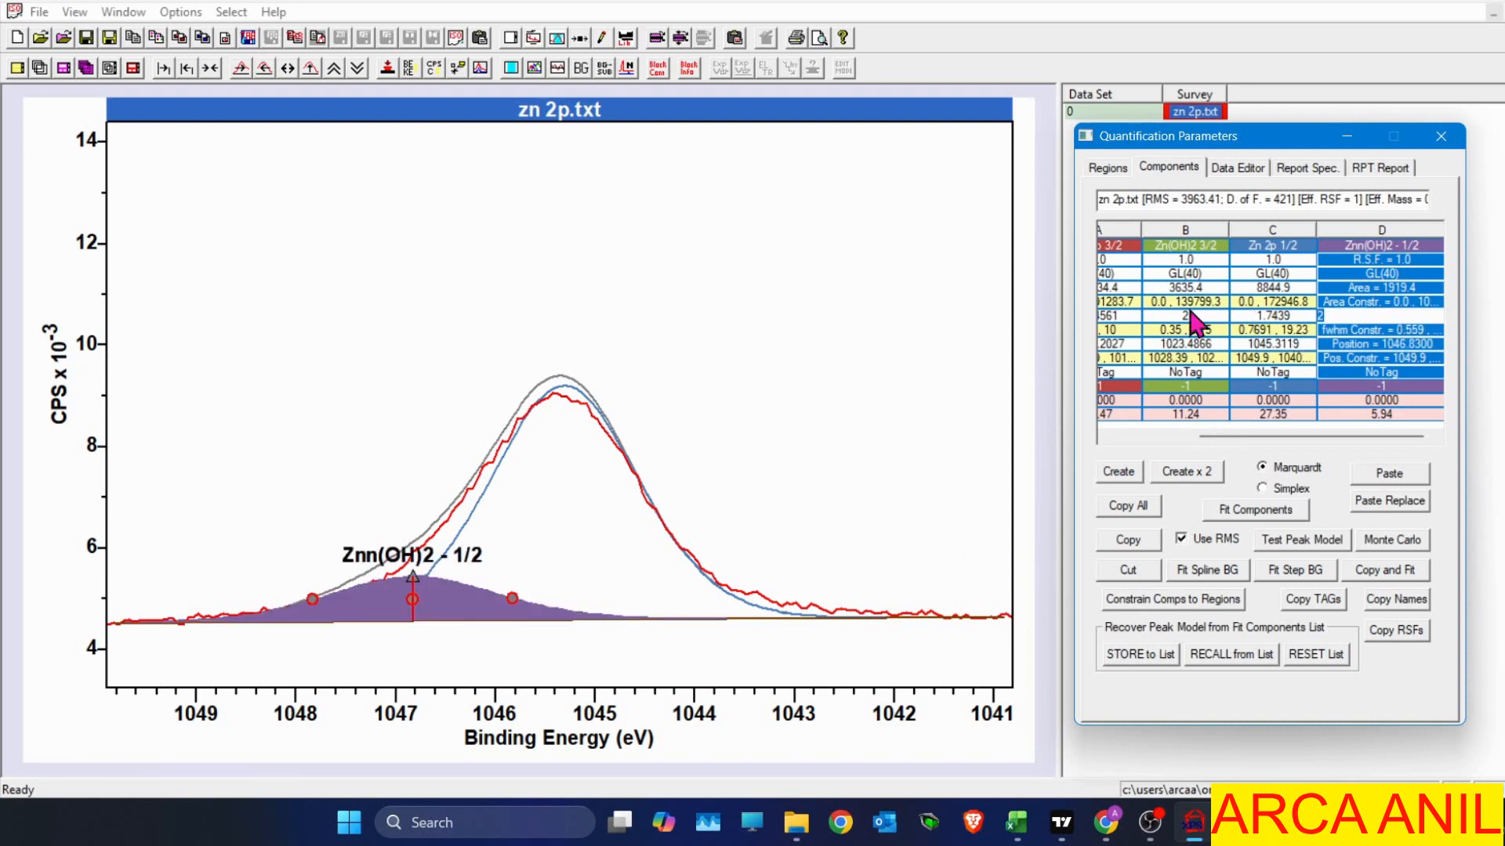
type("1.5")
key("Return")
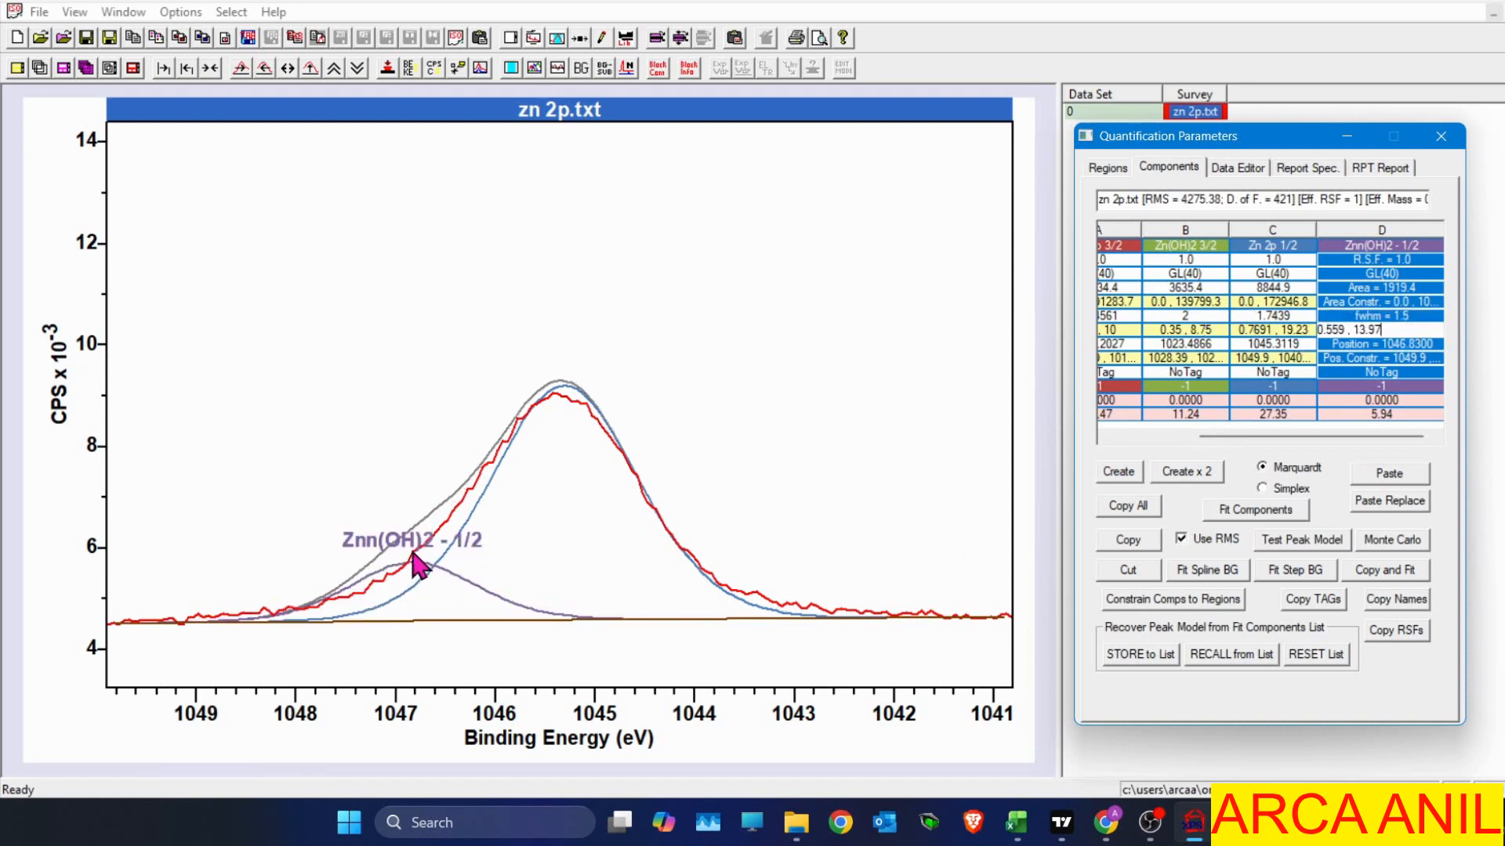
left_click_drag(398, 578, 440, 571)
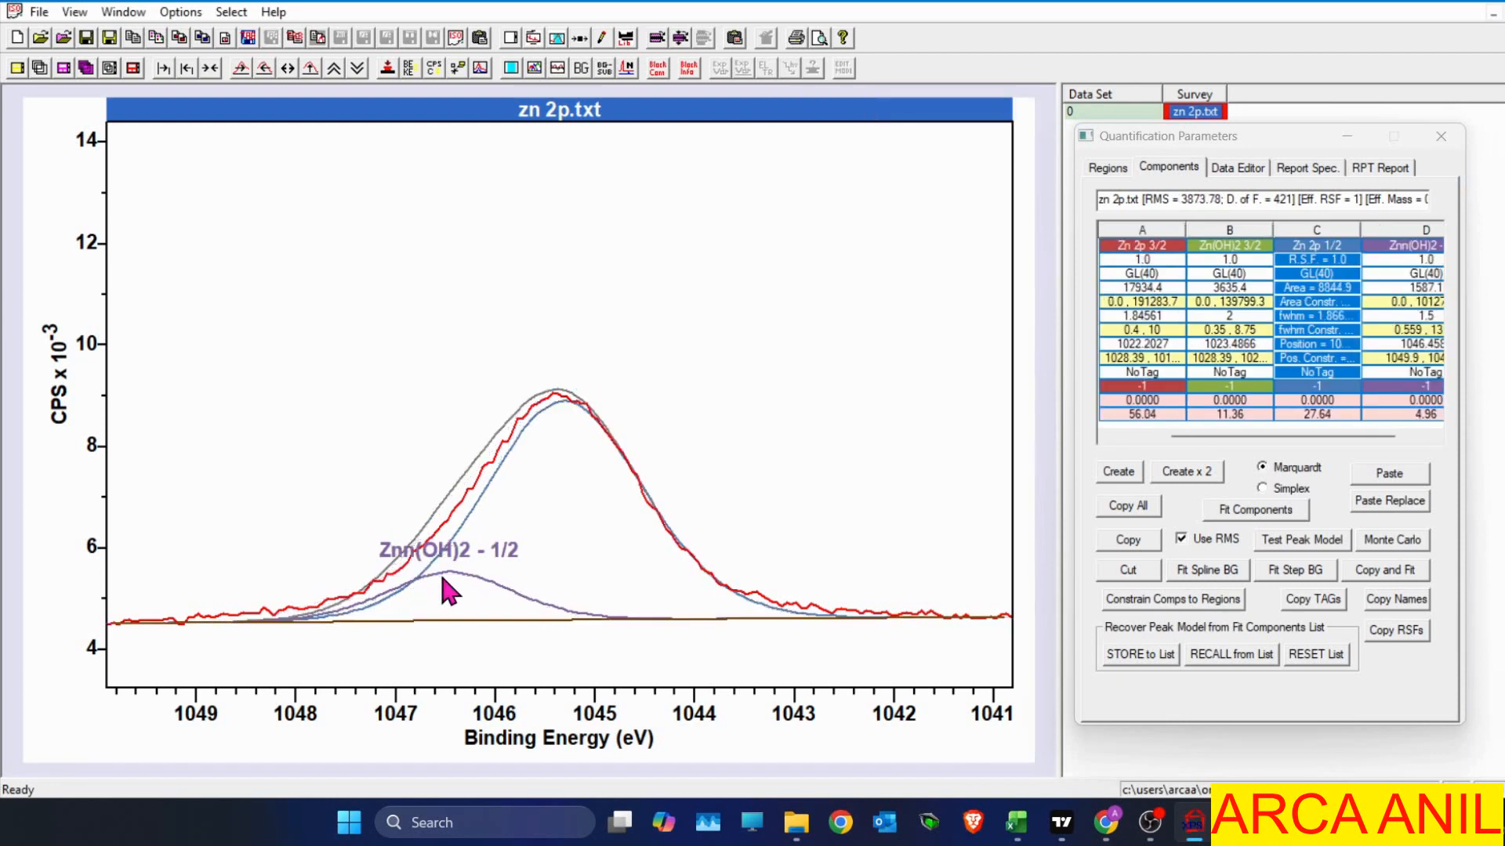
Set the fwhm constraint of the Znn(OH)2 - 1/2 component to 0.559 , 2.07.
left_click(1441, 364)
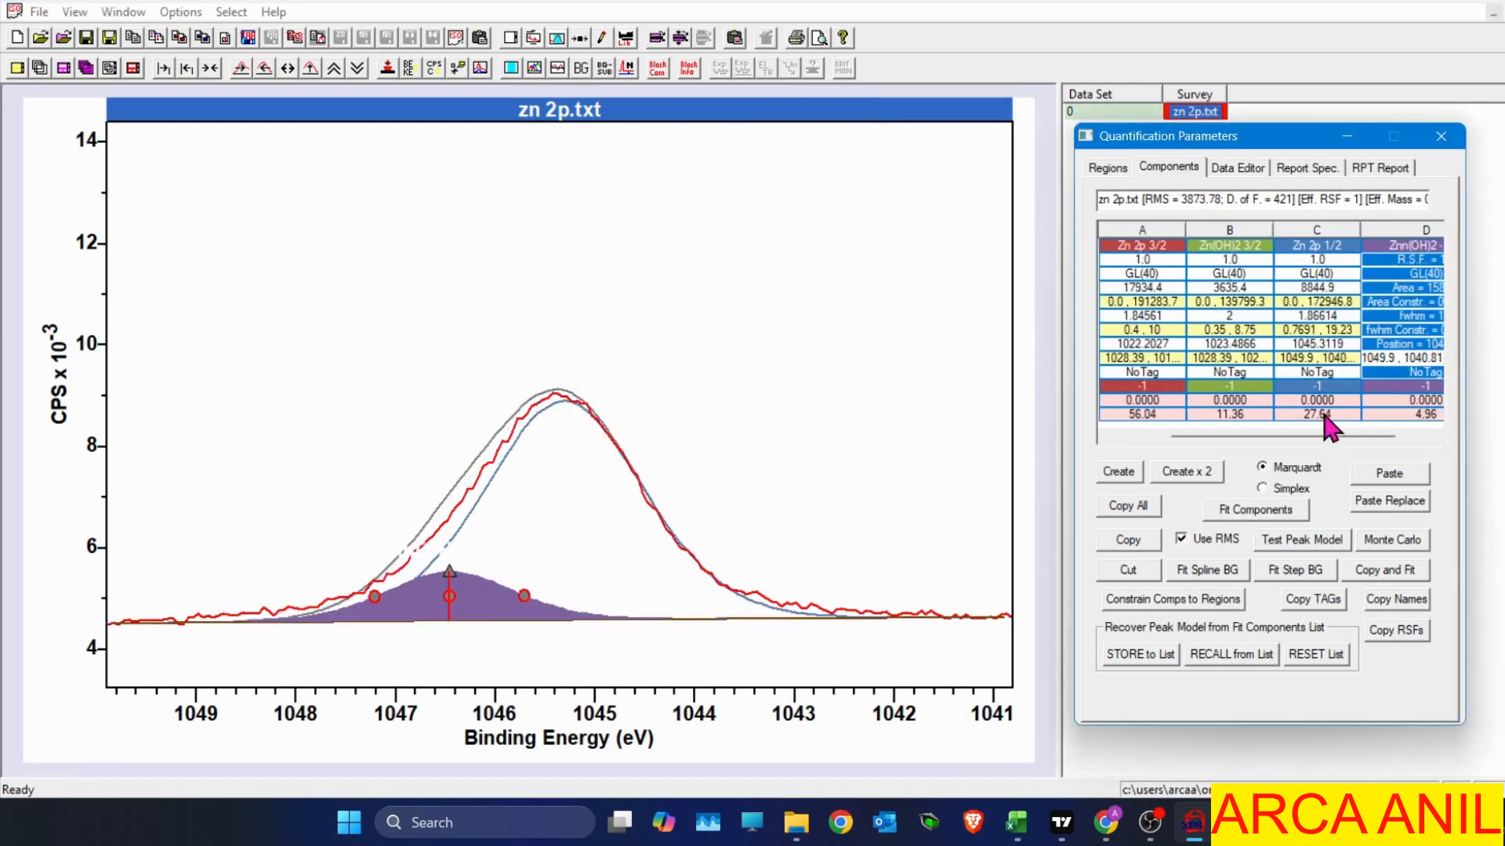
left_click_drag(1331, 435, 1363, 435)
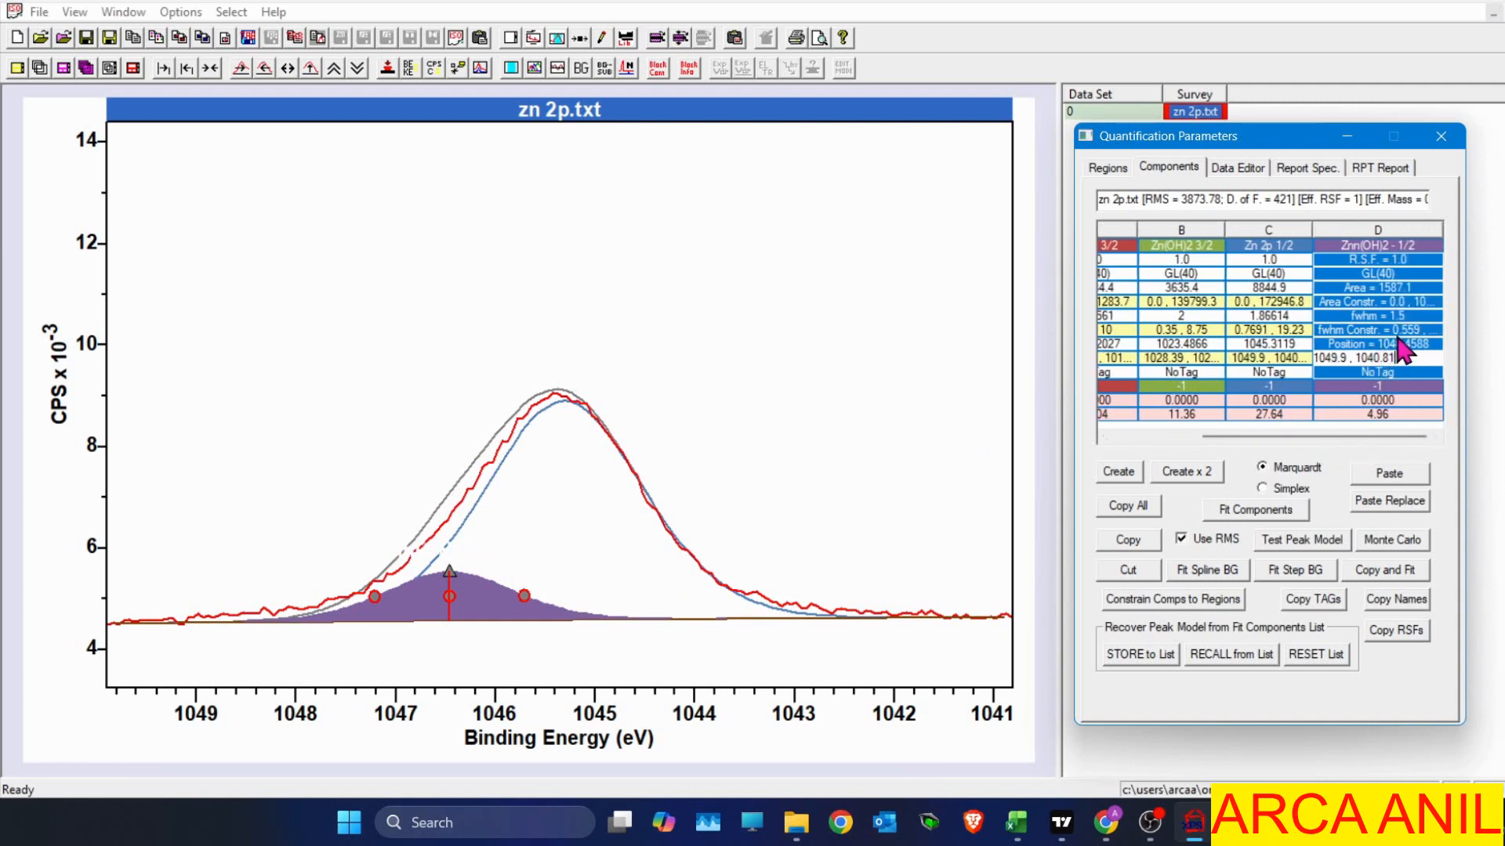
left_click(1422, 330)
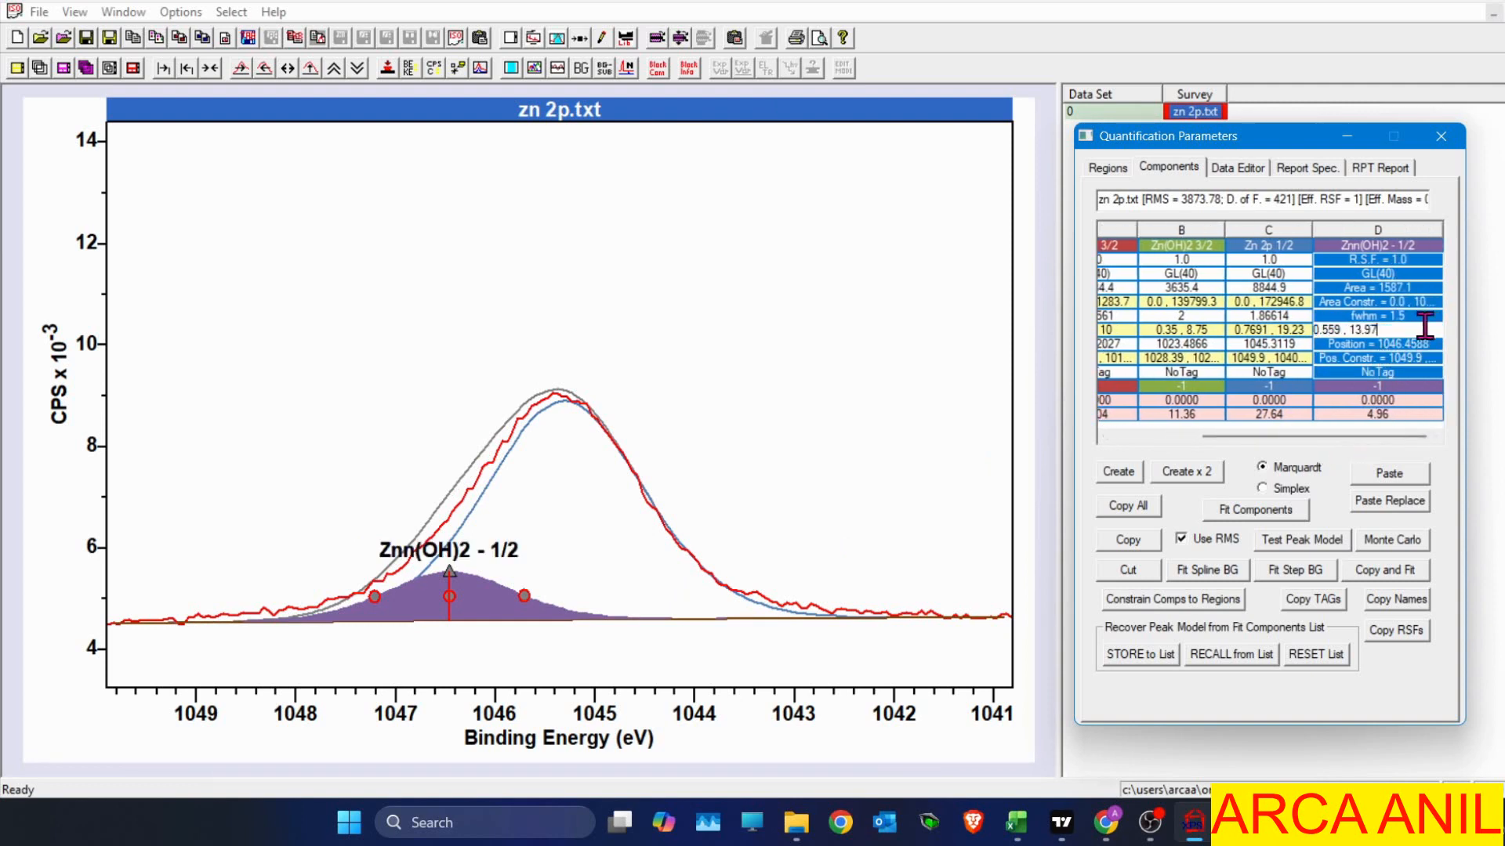
left_click(1369, 329)
key("Return")
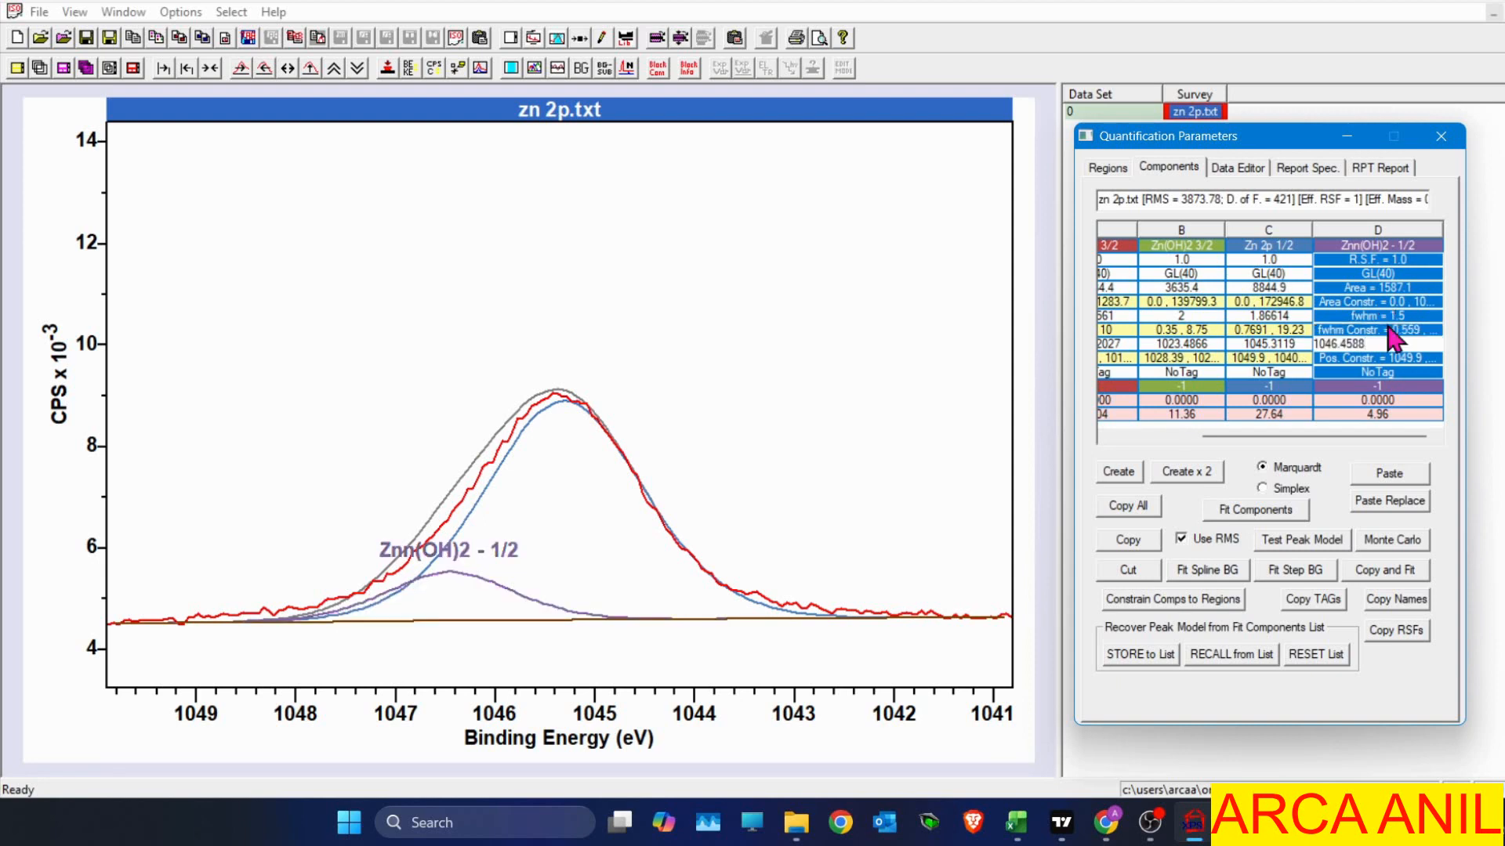
left_click(1390, 329)
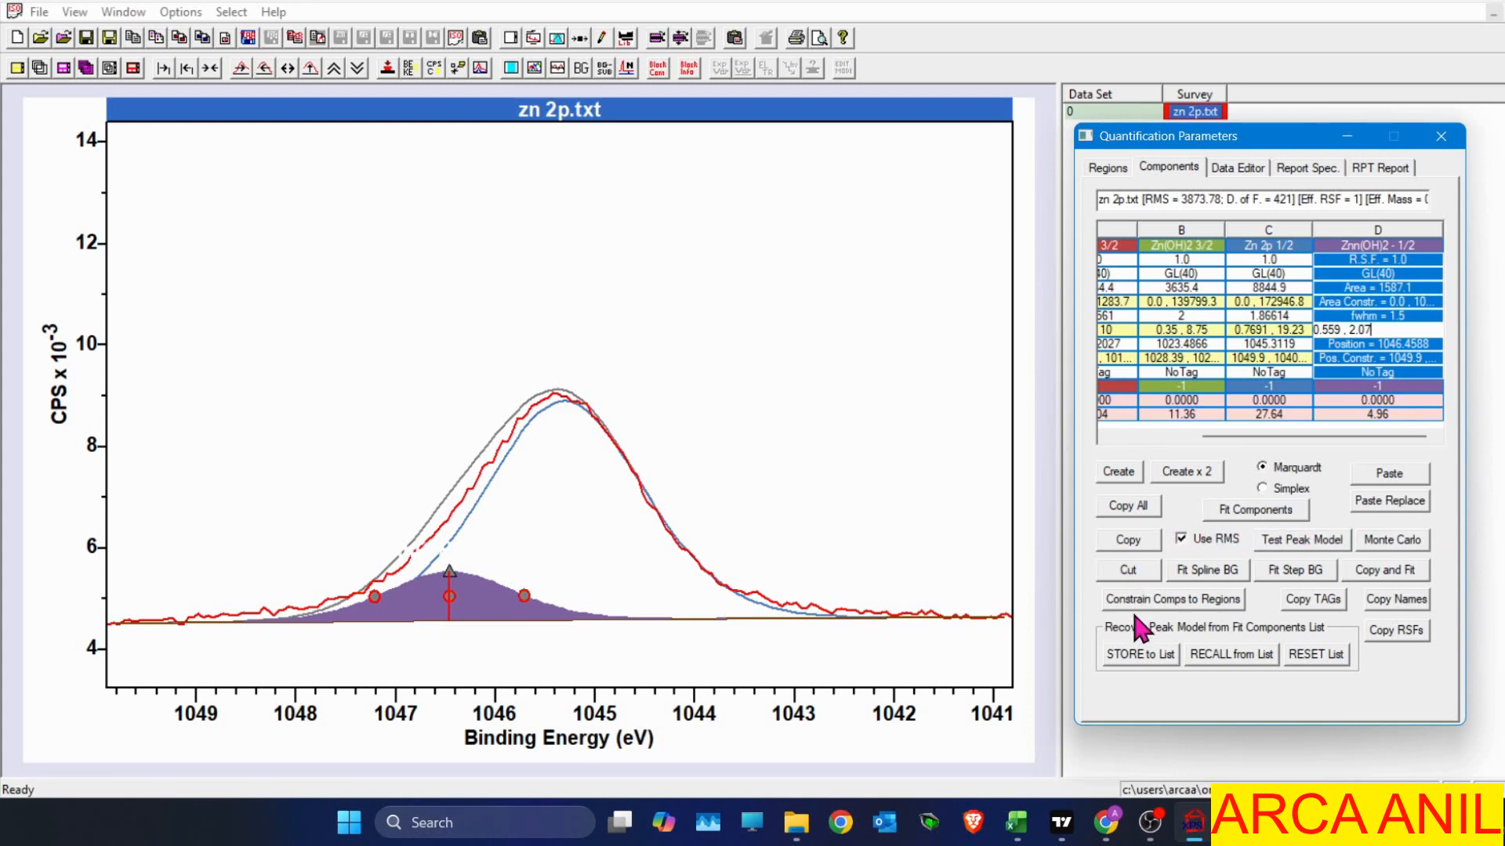
Try to change the upper fwhm constraint of the Zn 2p 1/2 component.
left_click(1276, 358)
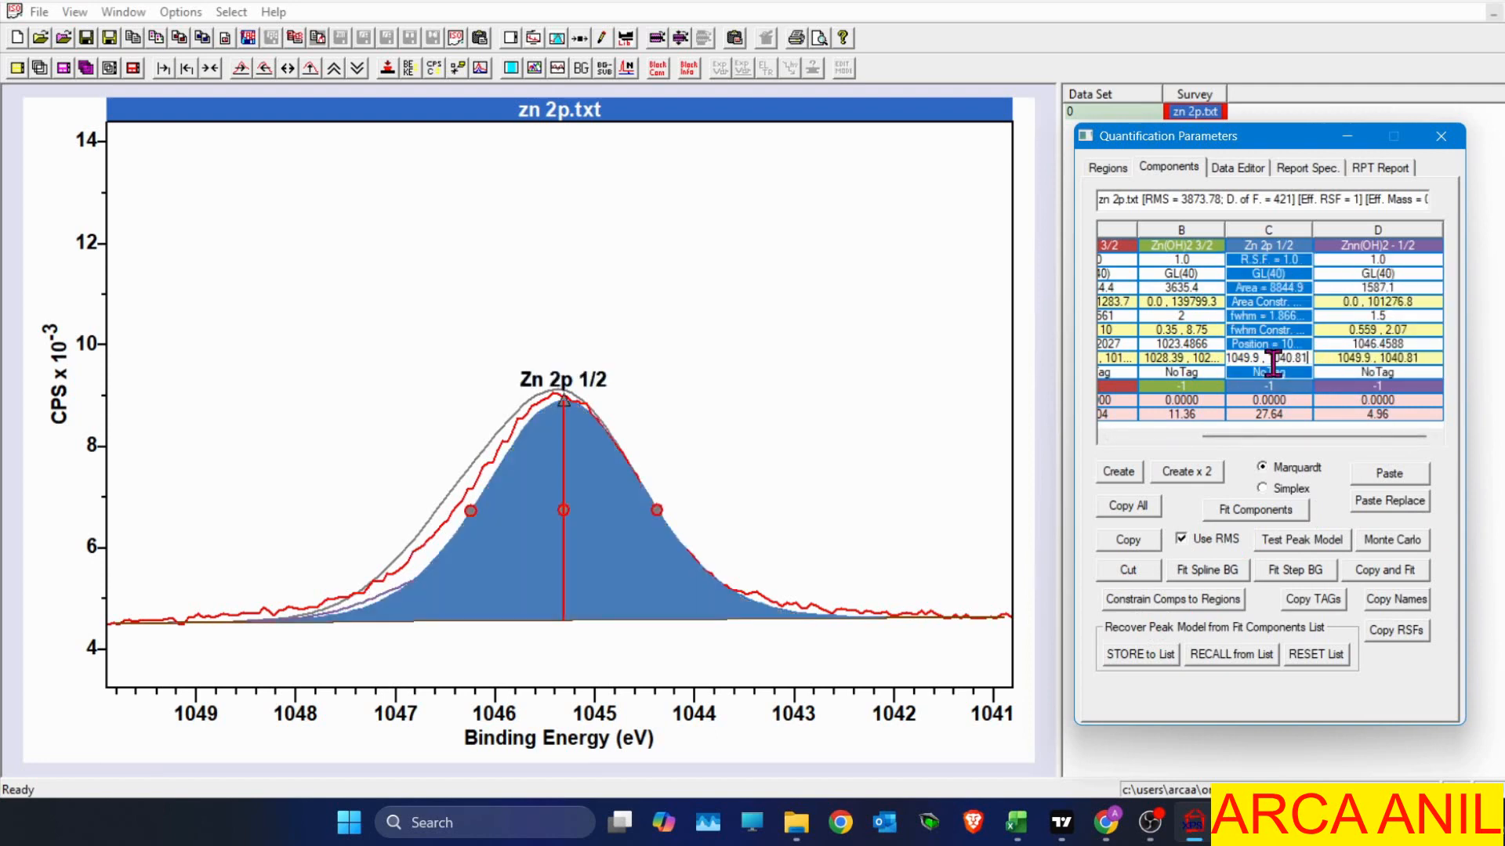
left_click(1304, 330)
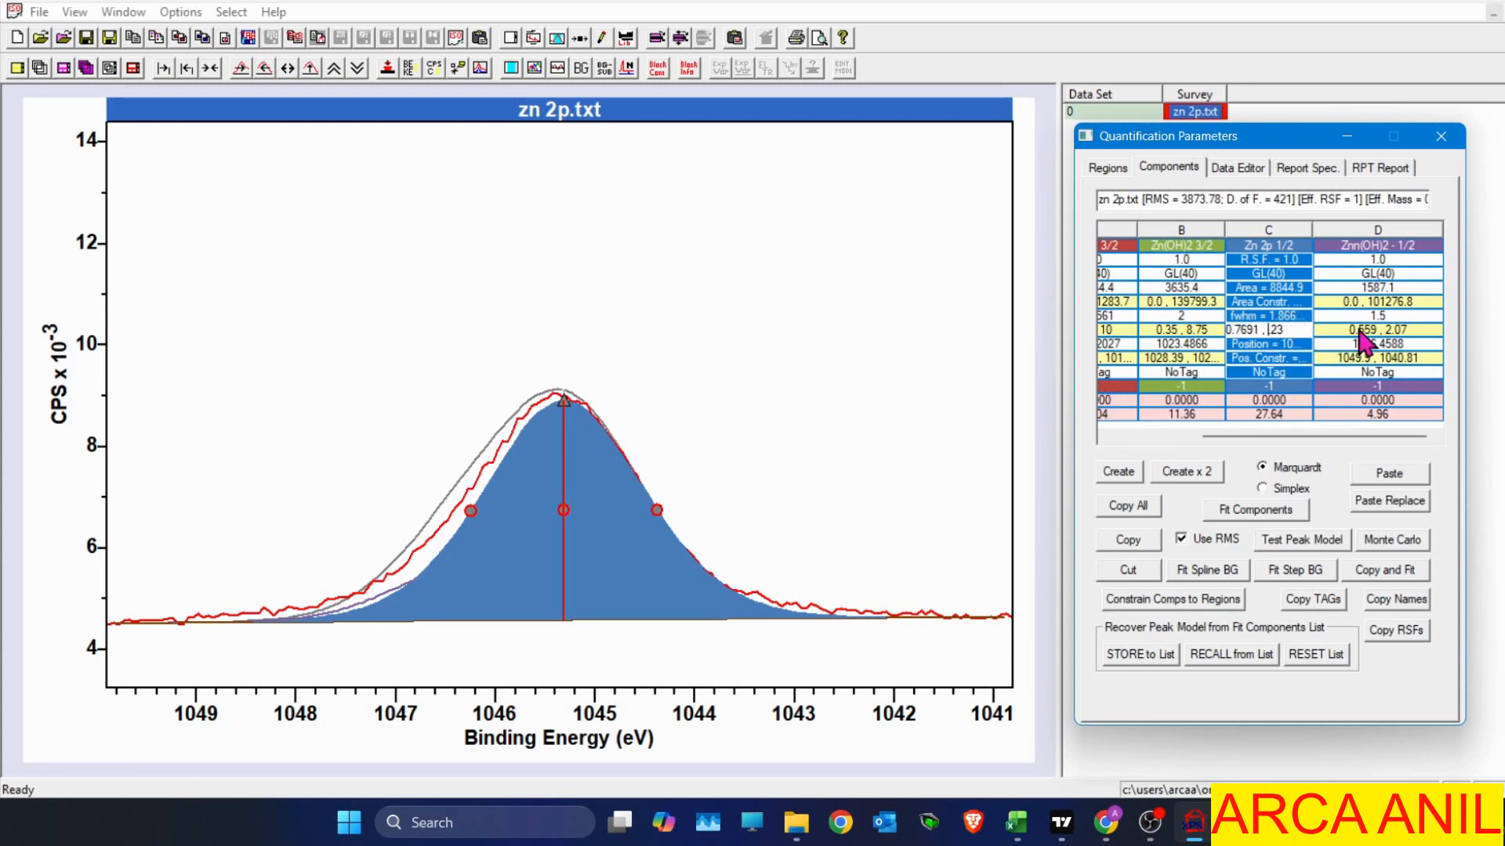
type("2")
left_click(1301, 345)
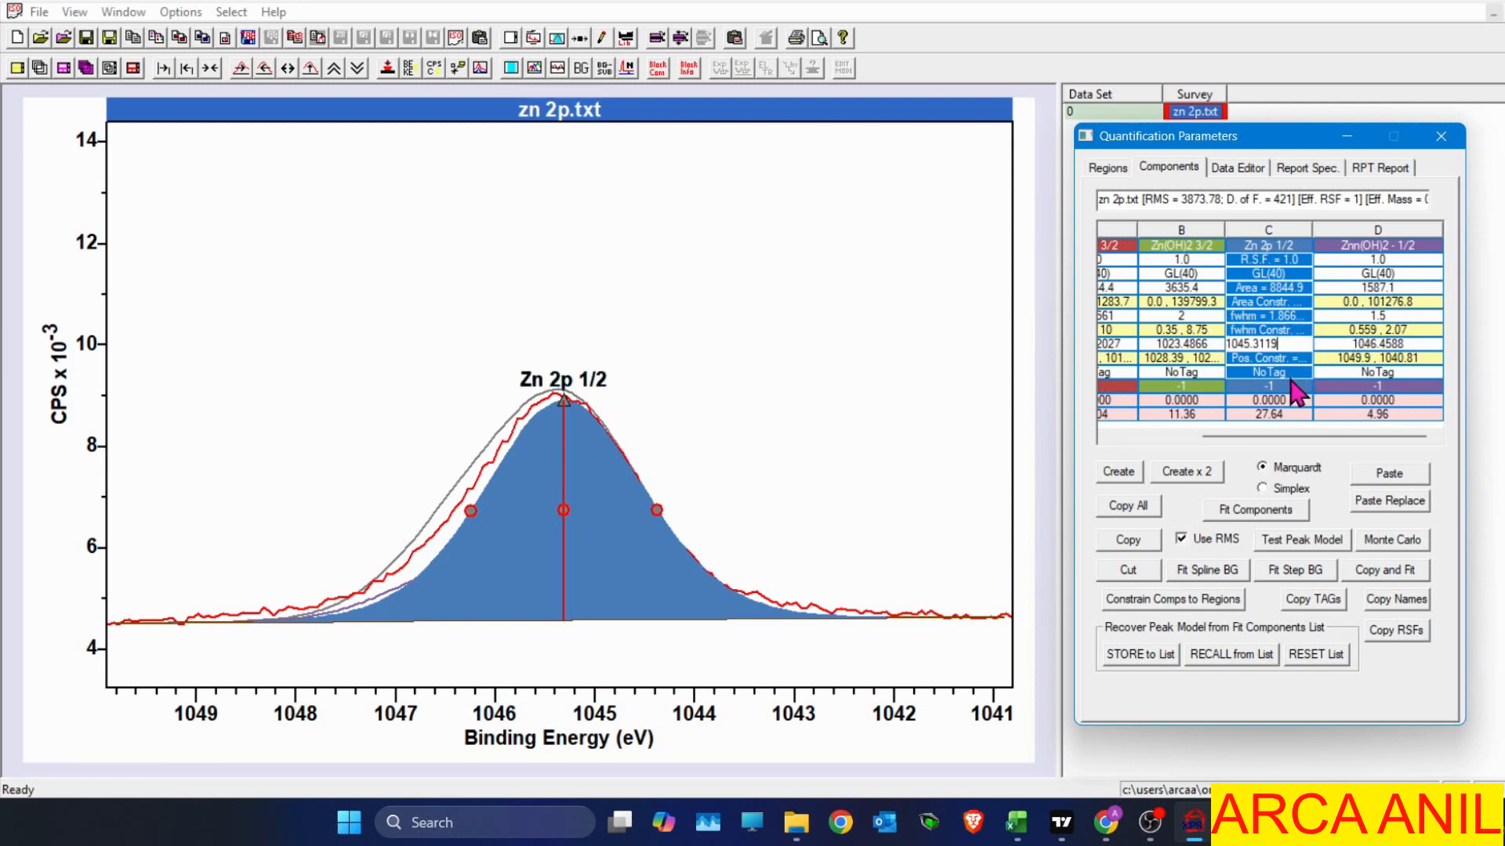
left_click(1291, 375)
Set the upper fwhm constraint of the Zn(OH)2 3/2 component to 2.
left_click_drag(1261, 436, 1229, 436)
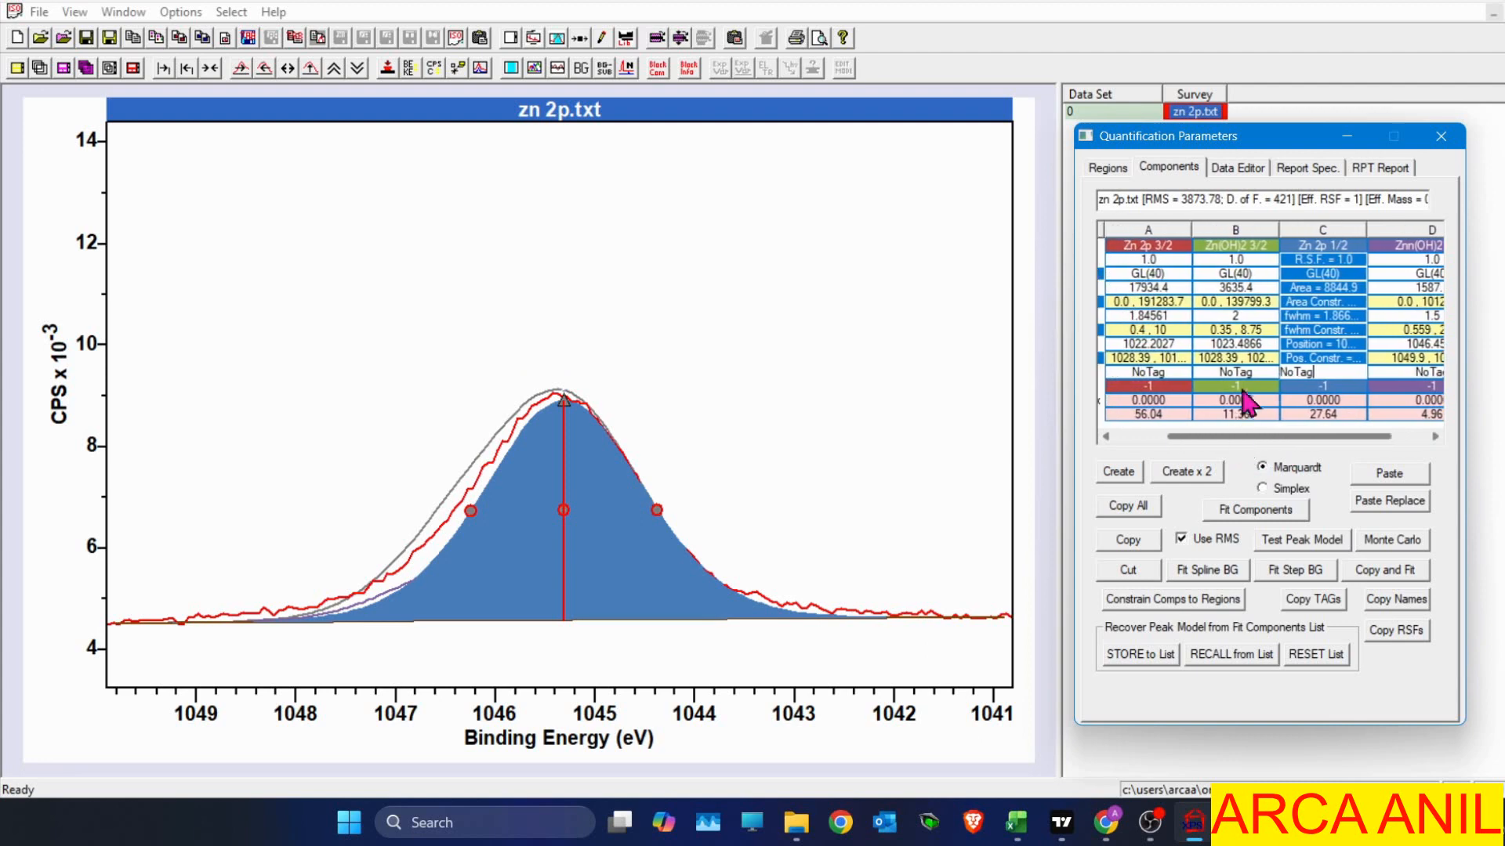
left_click(1253, 358)
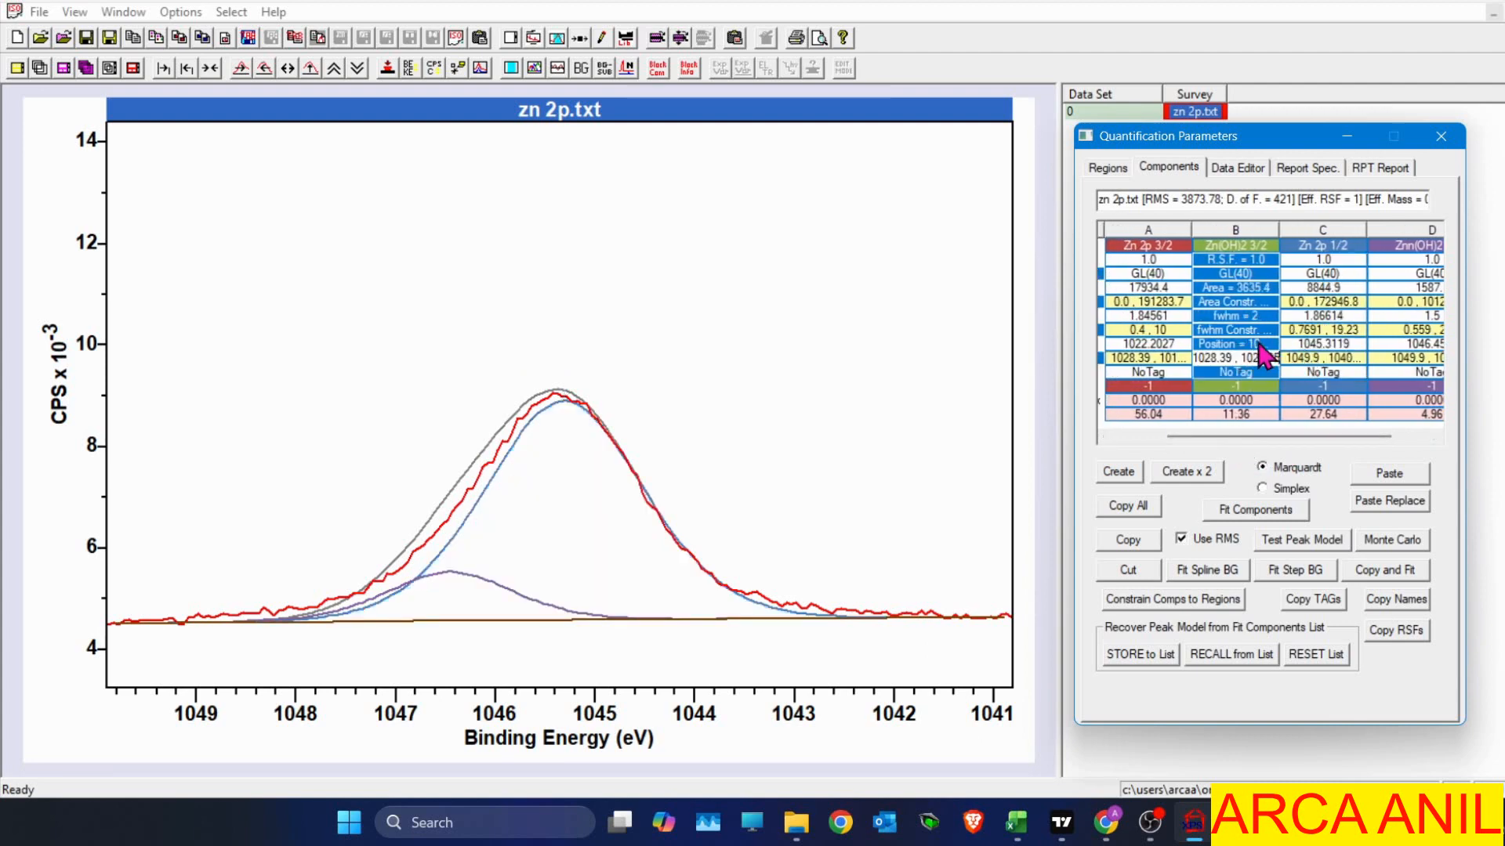
left_click(1234, 330)
left_click_drag(1247, 330, 1228, 330)
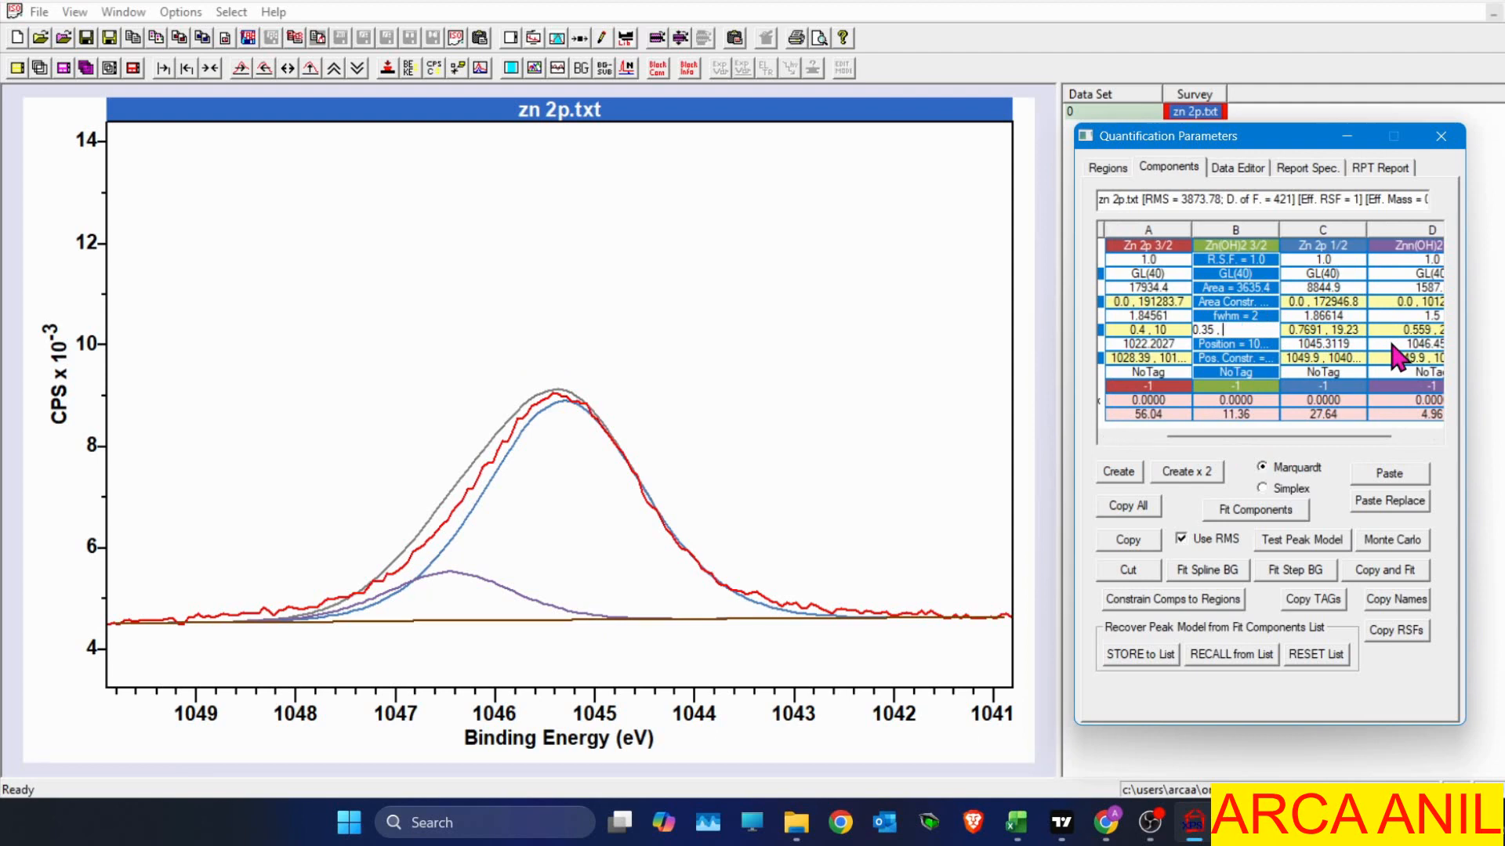
type("2")
key("Return")
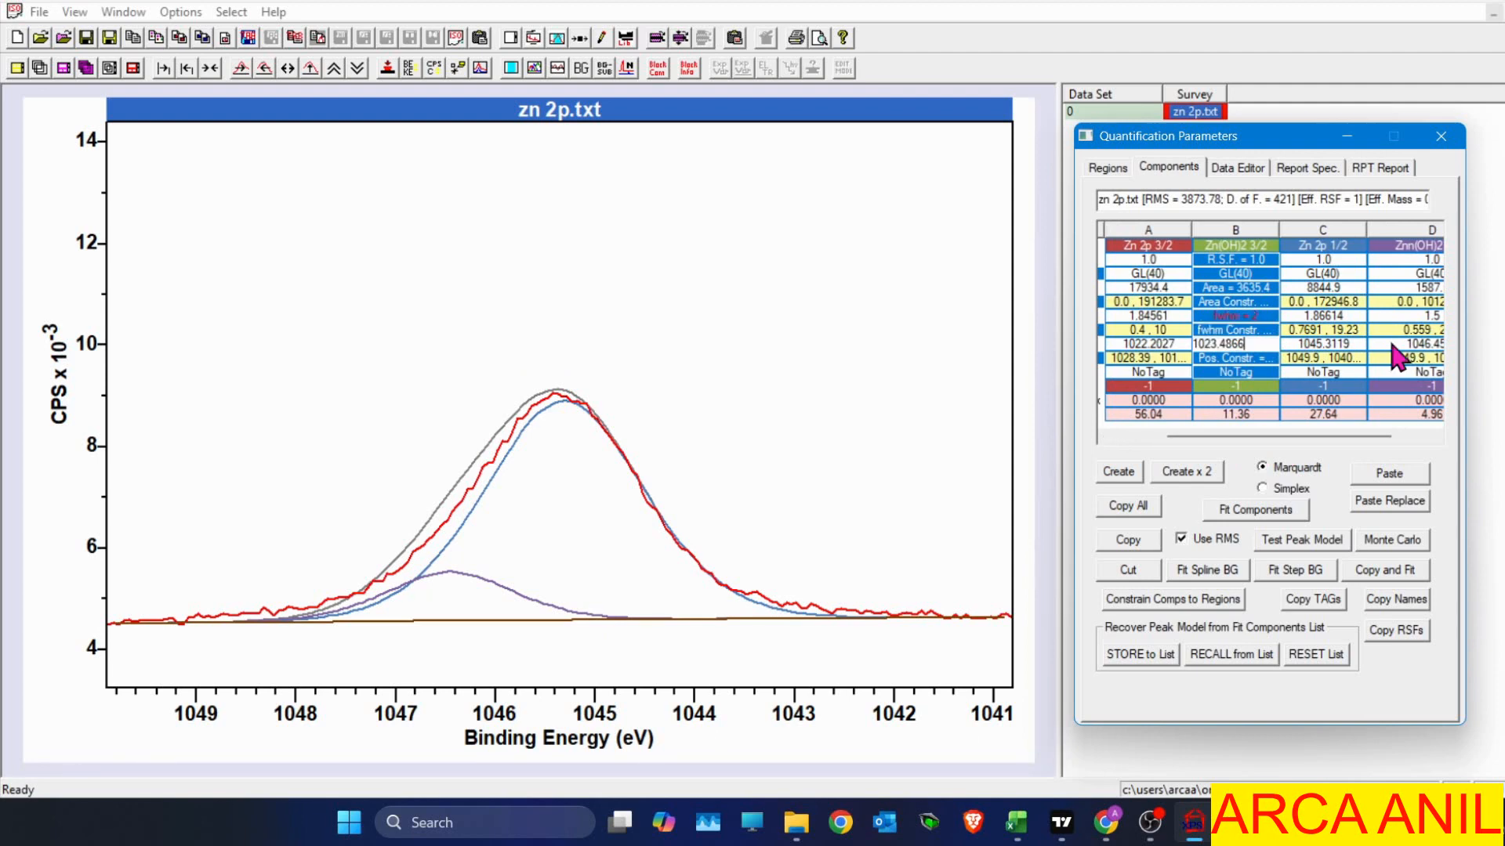
Try to set the fwhm of the Zn(OH)2 3/2 component to 2.5.
left_click(1250, 317)
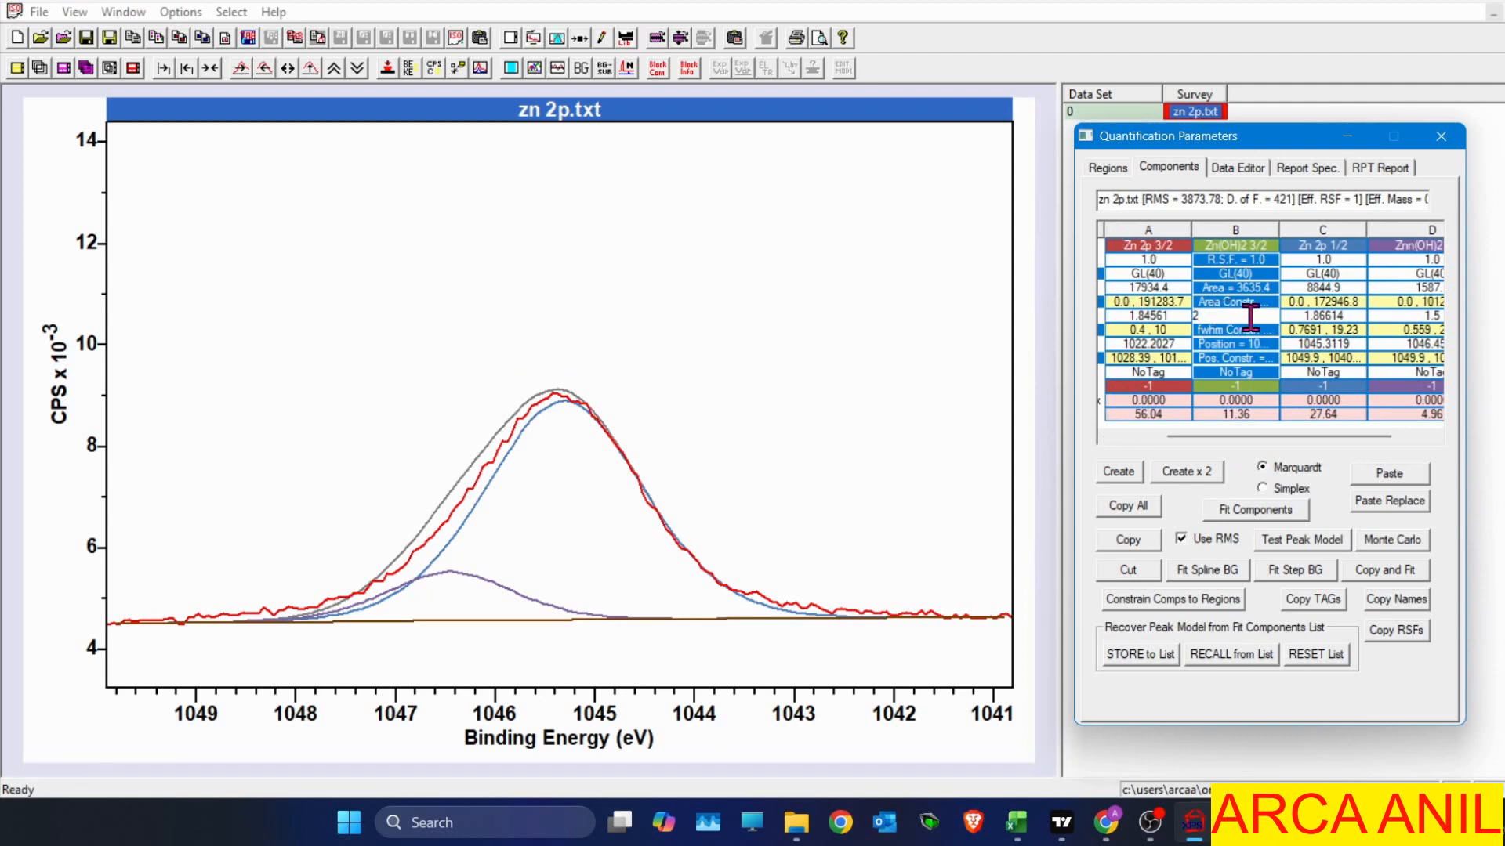
type(".5")
key("Return")
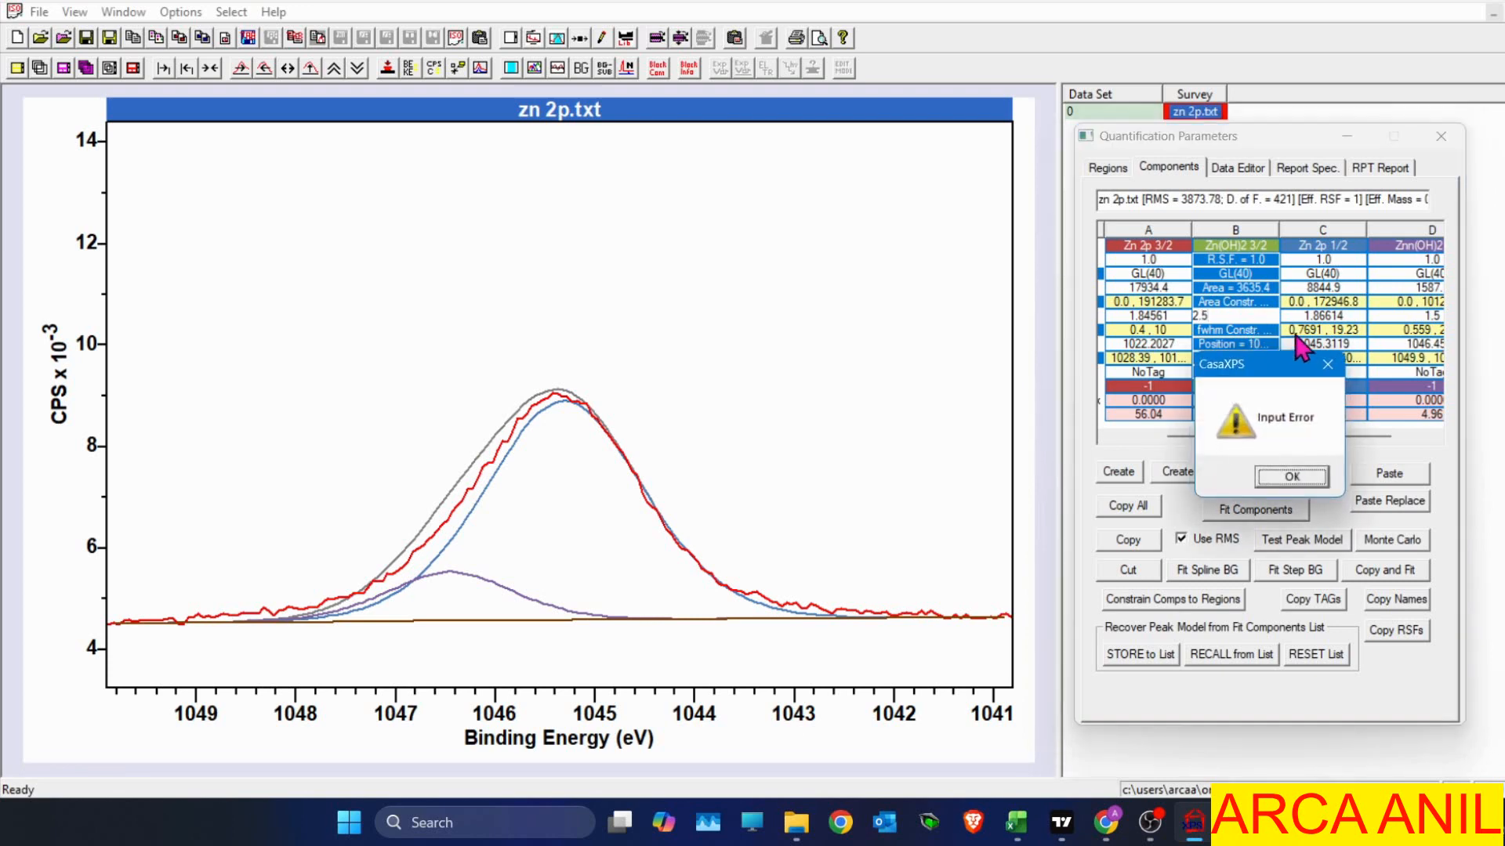
key("Return")
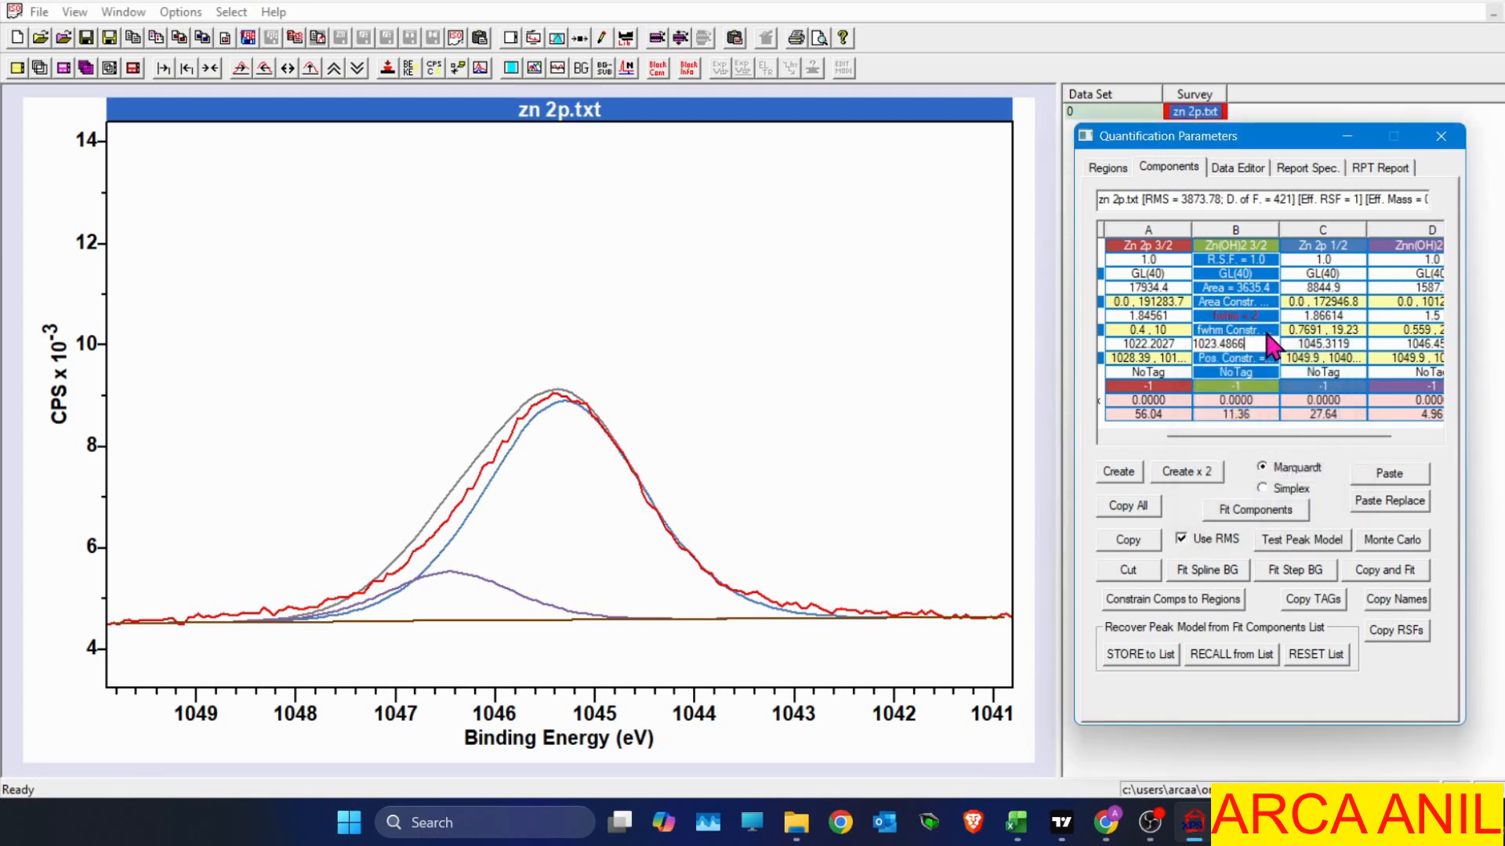
Set the upper fwhm constraint to 2.5 for both the Zn(OH)2 3/2 and Zn 2p 3/2 components.
left_click(1269, 330)
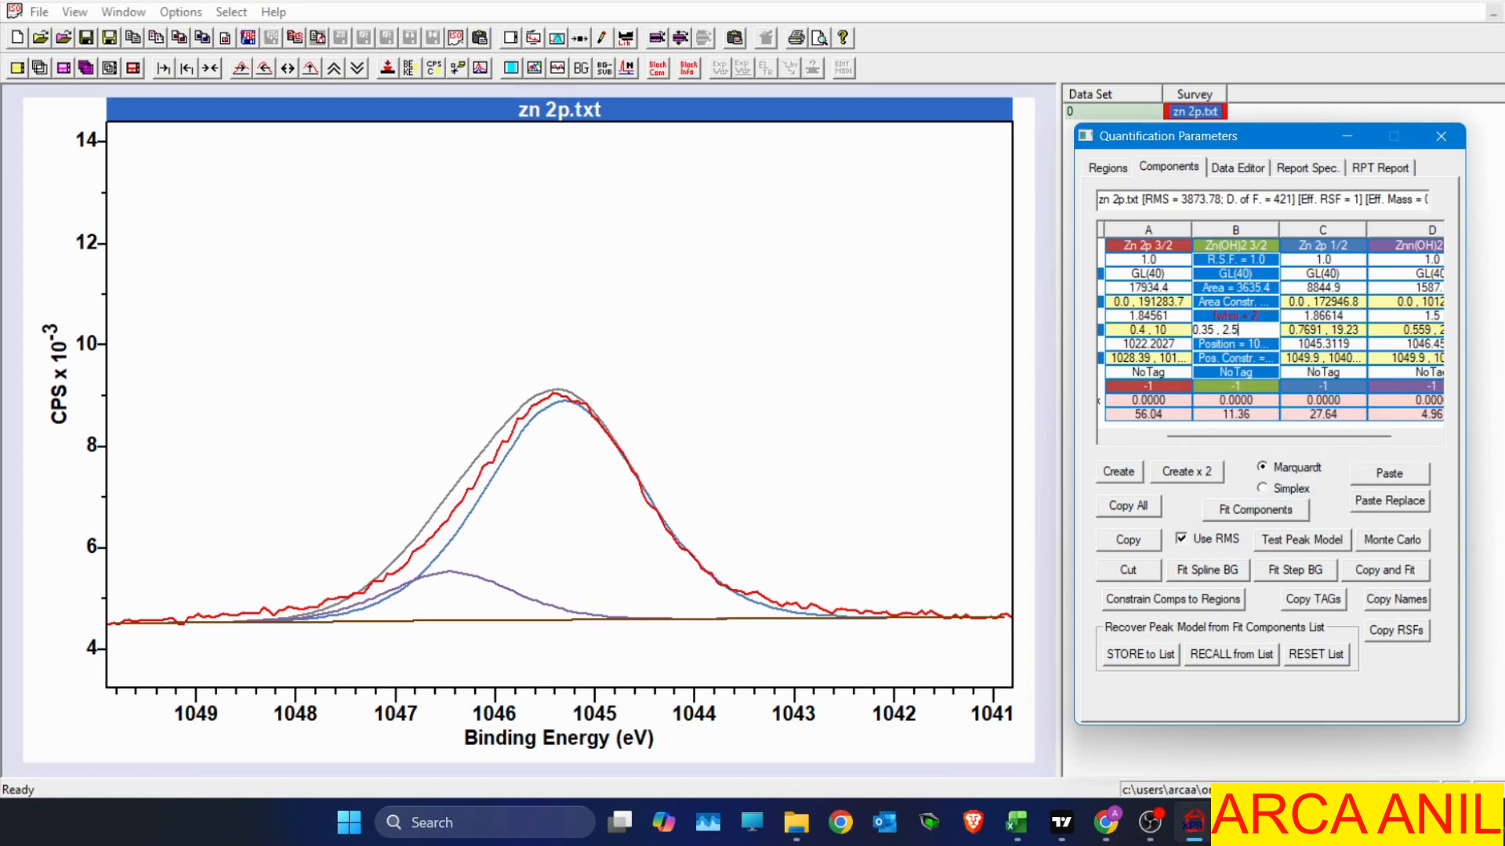
key("Return")
left_click(1171, 330)
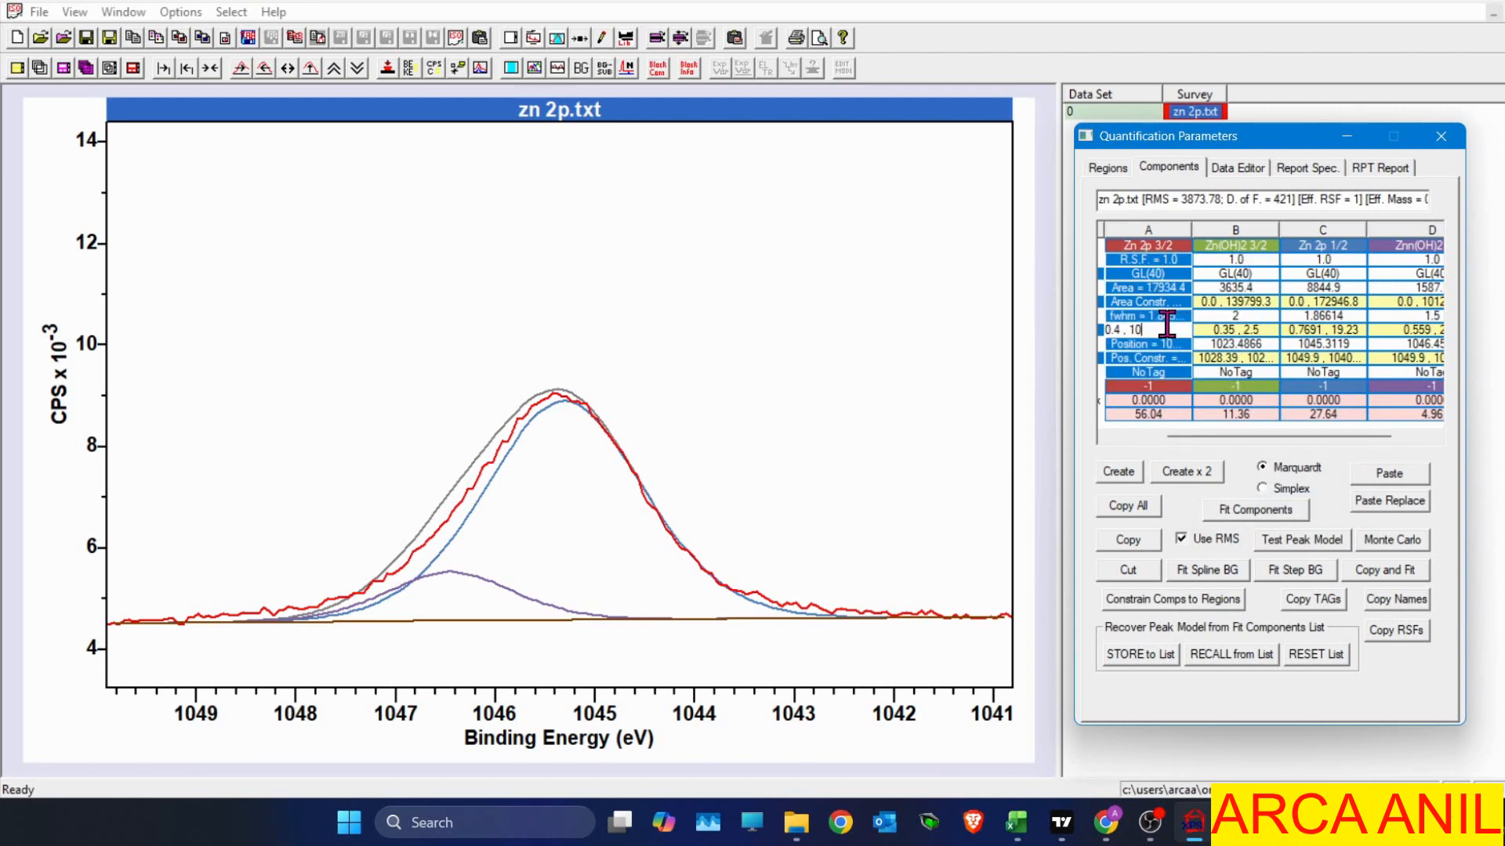
left_click_drag(1144, 330, 1137, 330)
key("BackSpace")
type("2.5")
key("Return")
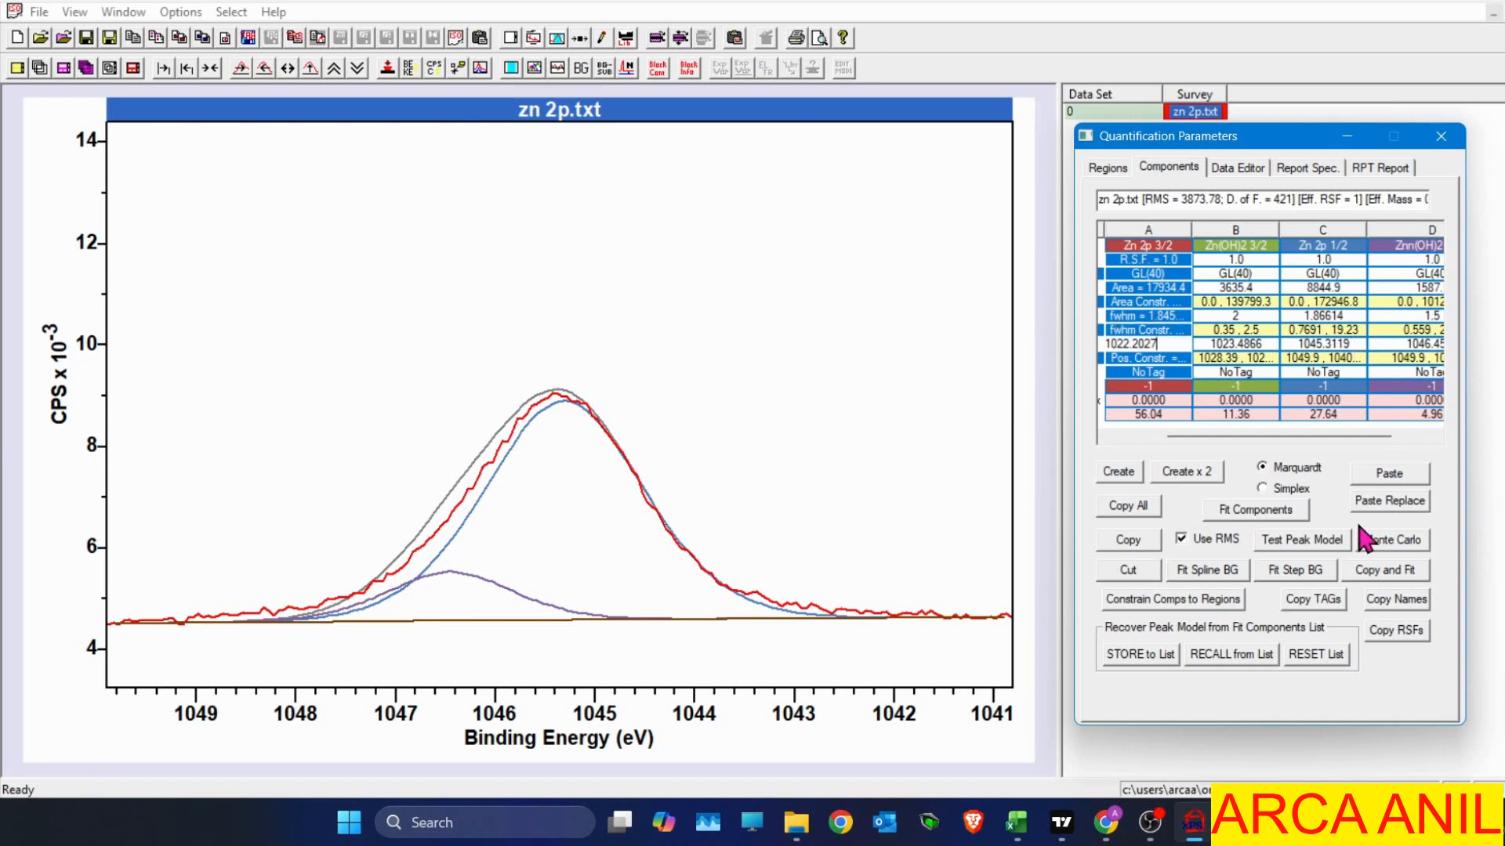
Constrain the positions of all components to the region limits and fit the components.
left_click(1152, 599)
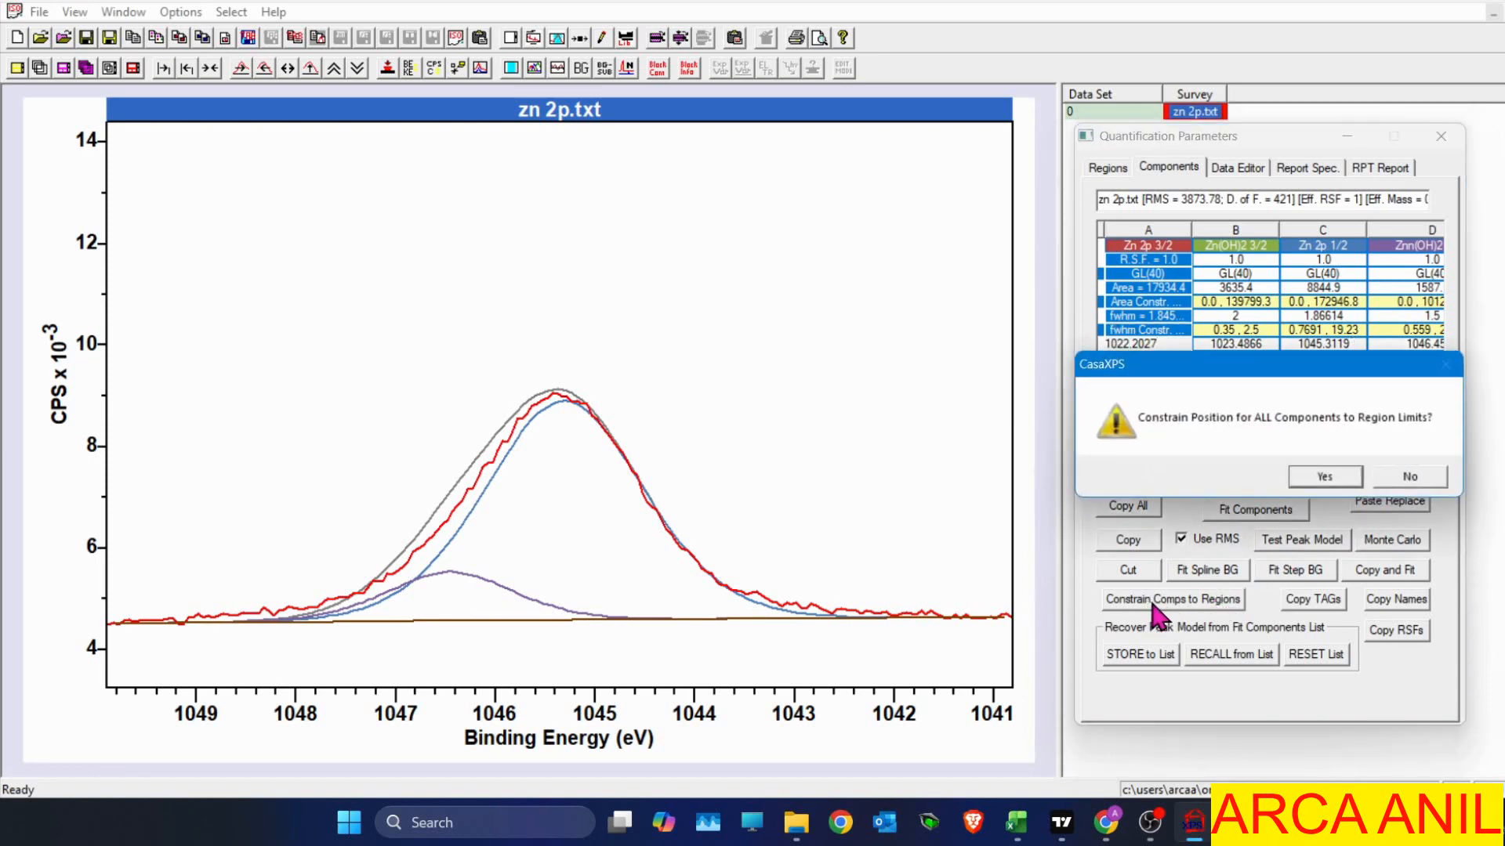
left_click(1332, 478)
left_click(1269, 511)
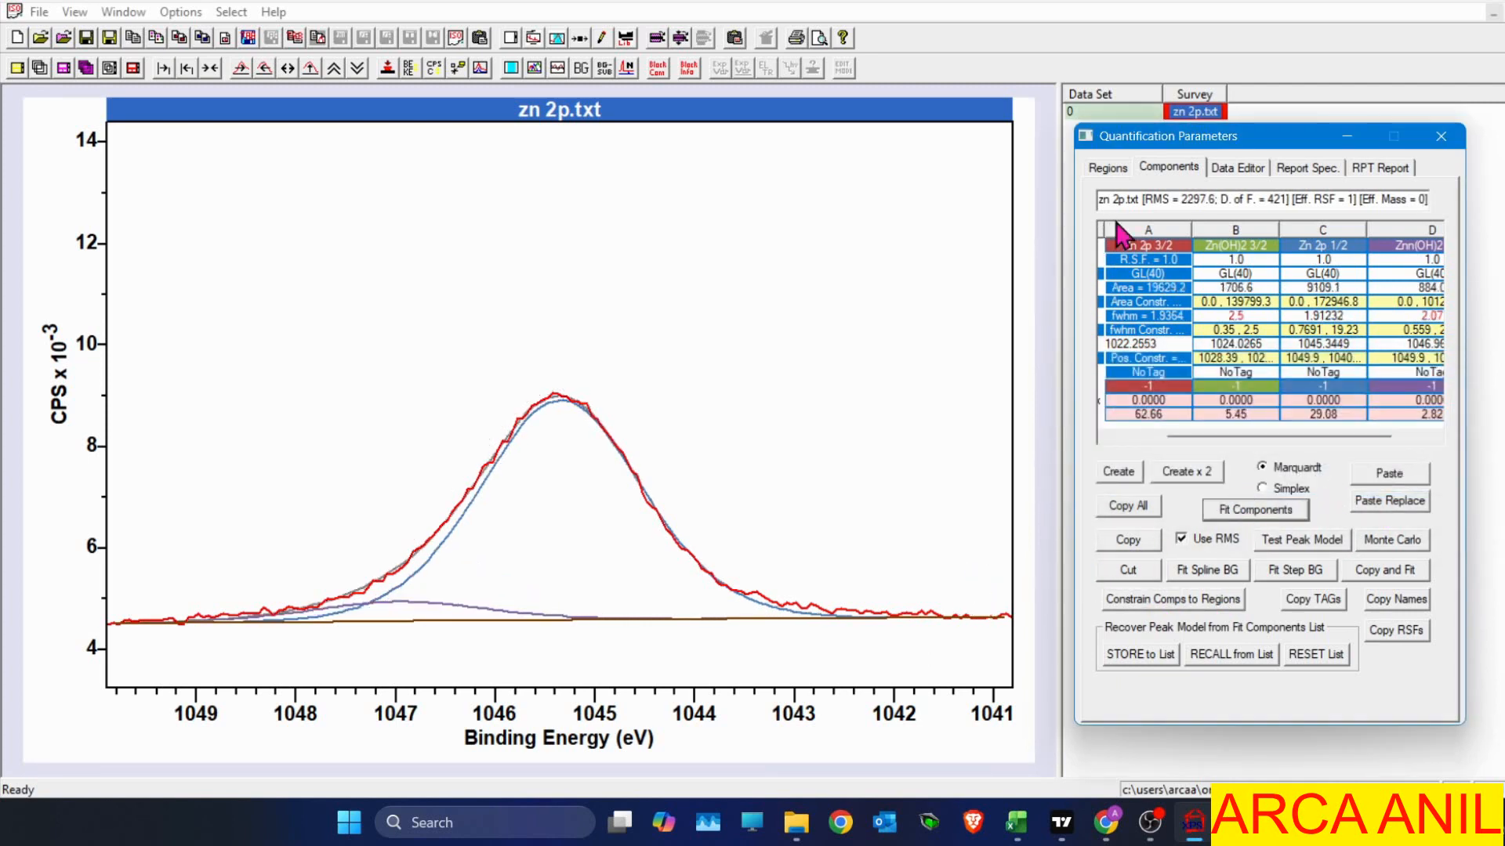
Examine the fitted curves of region A and region B in turn.
left_click(1108, 167)
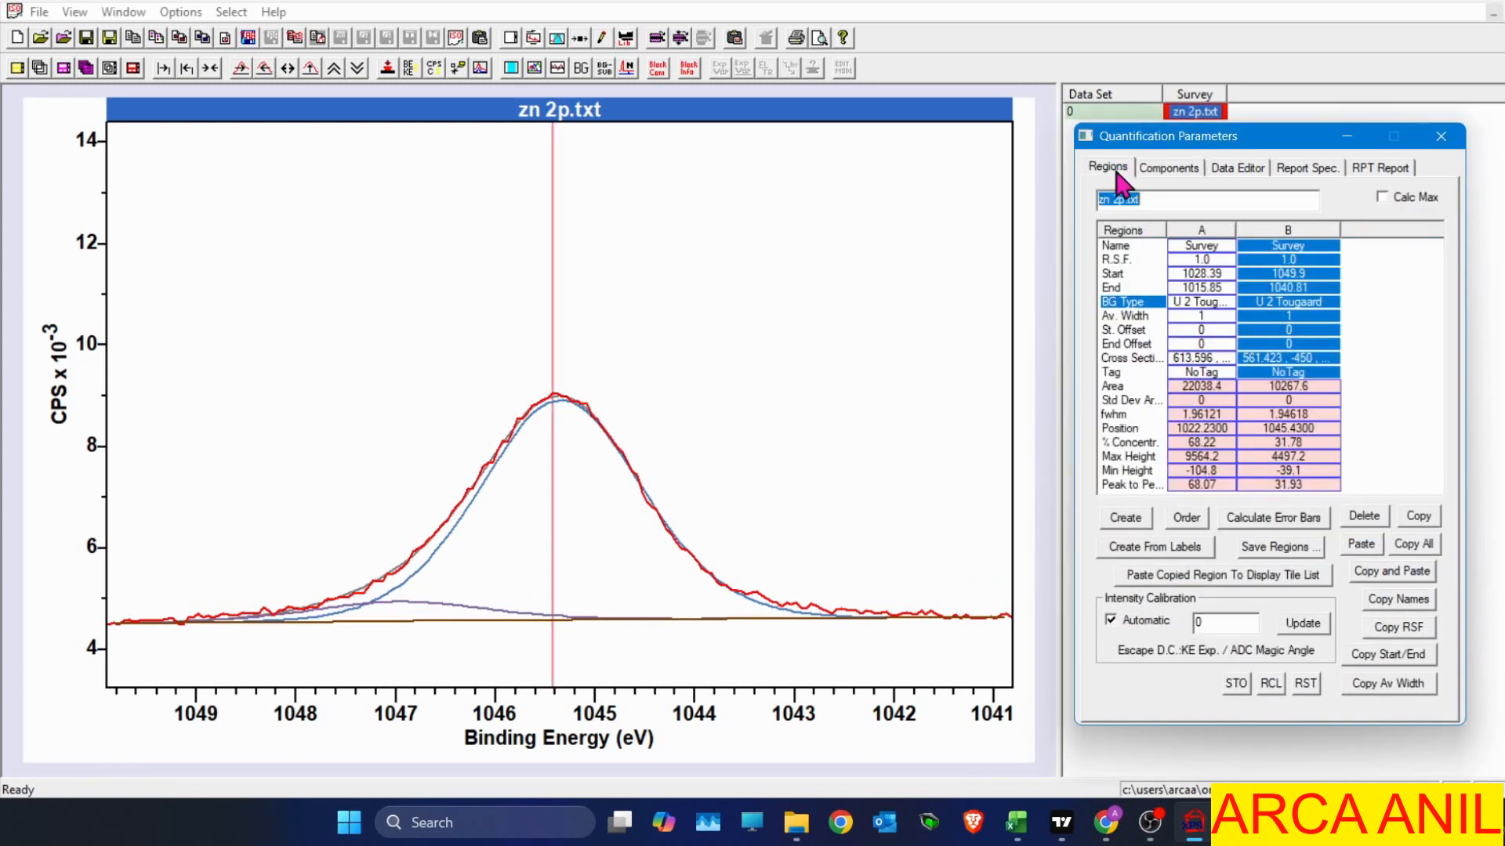
left_click(1211, 243)
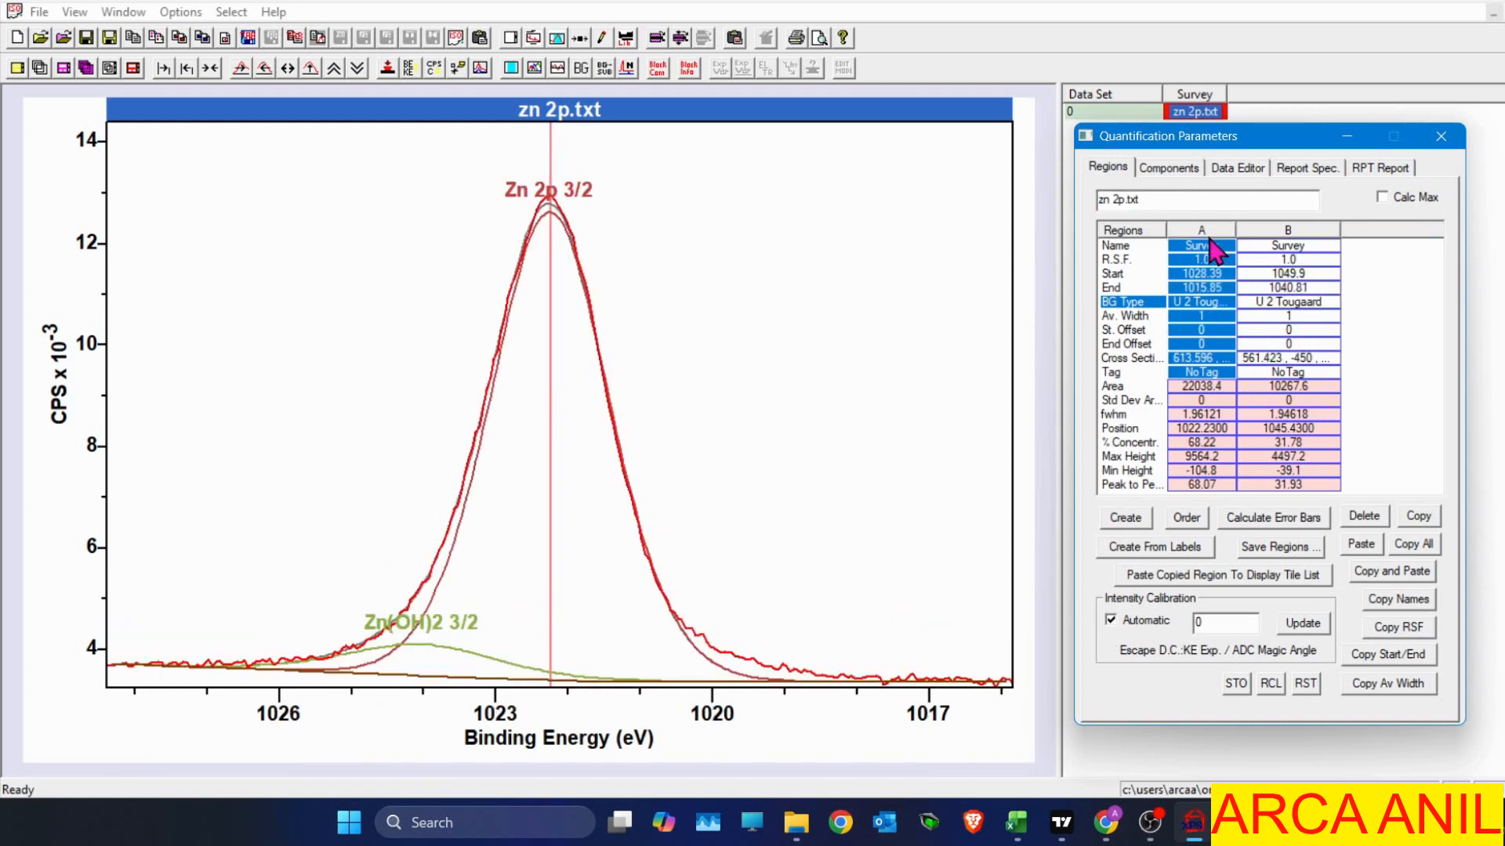
left_click(1267, 242)
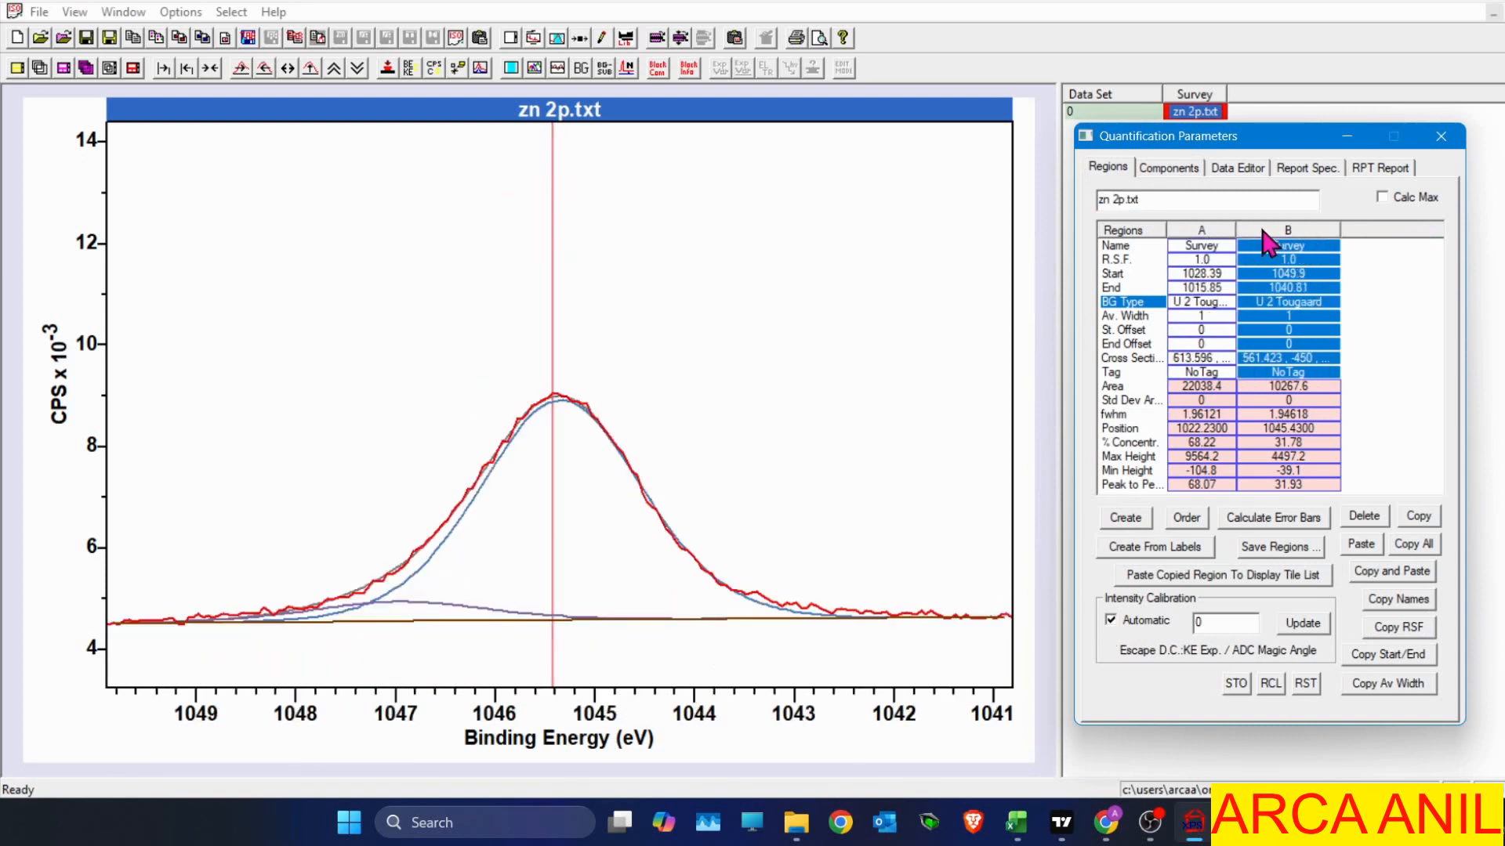
left_click(1188, 243)
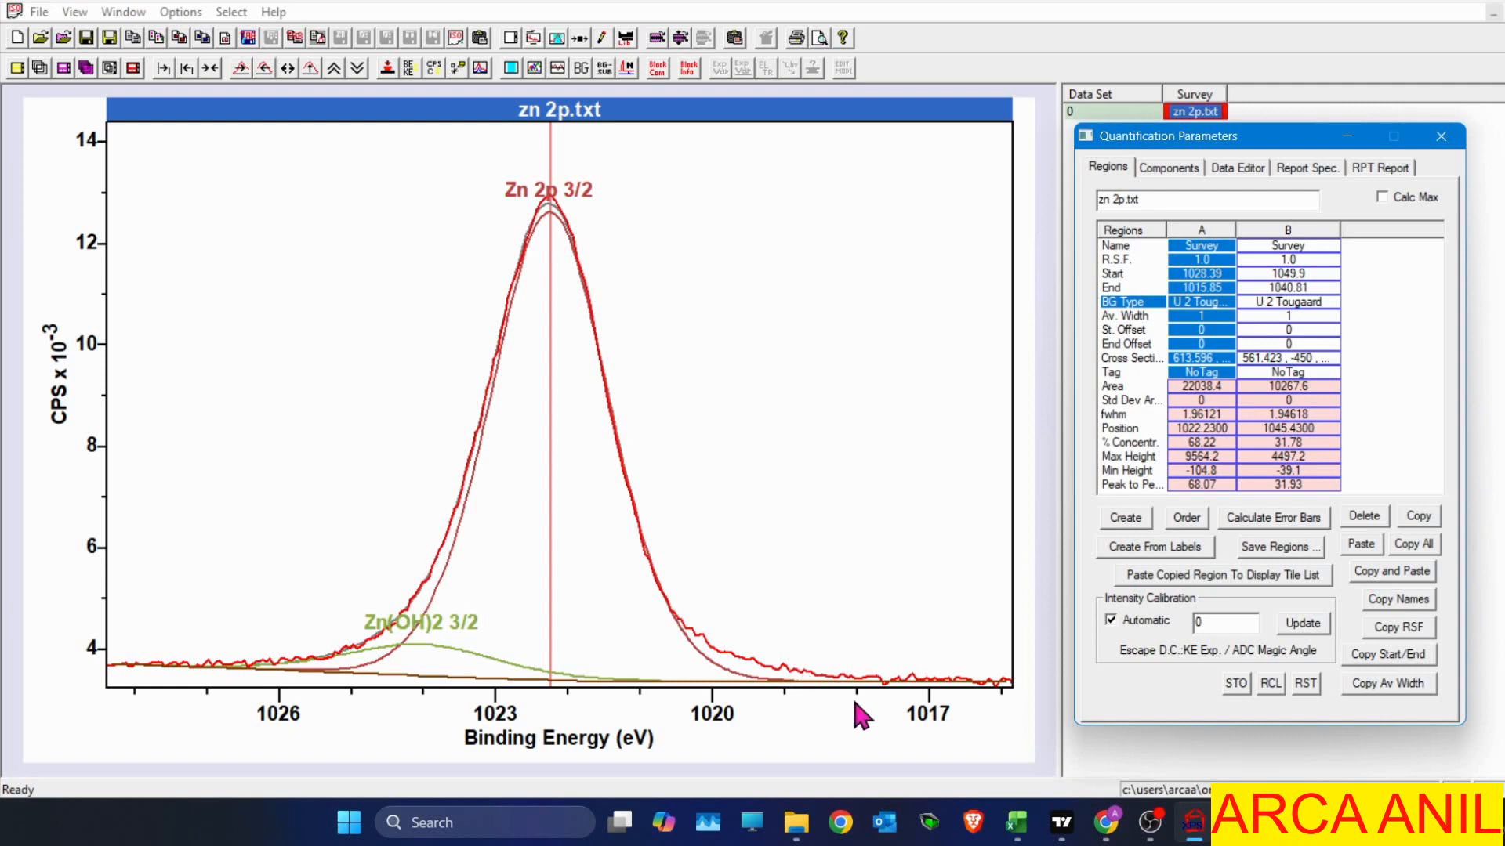
Switch to the MDPI article in the browser, compare the fit with its Figure 3, and return to CasaXPS.
left_click(1105, 819)
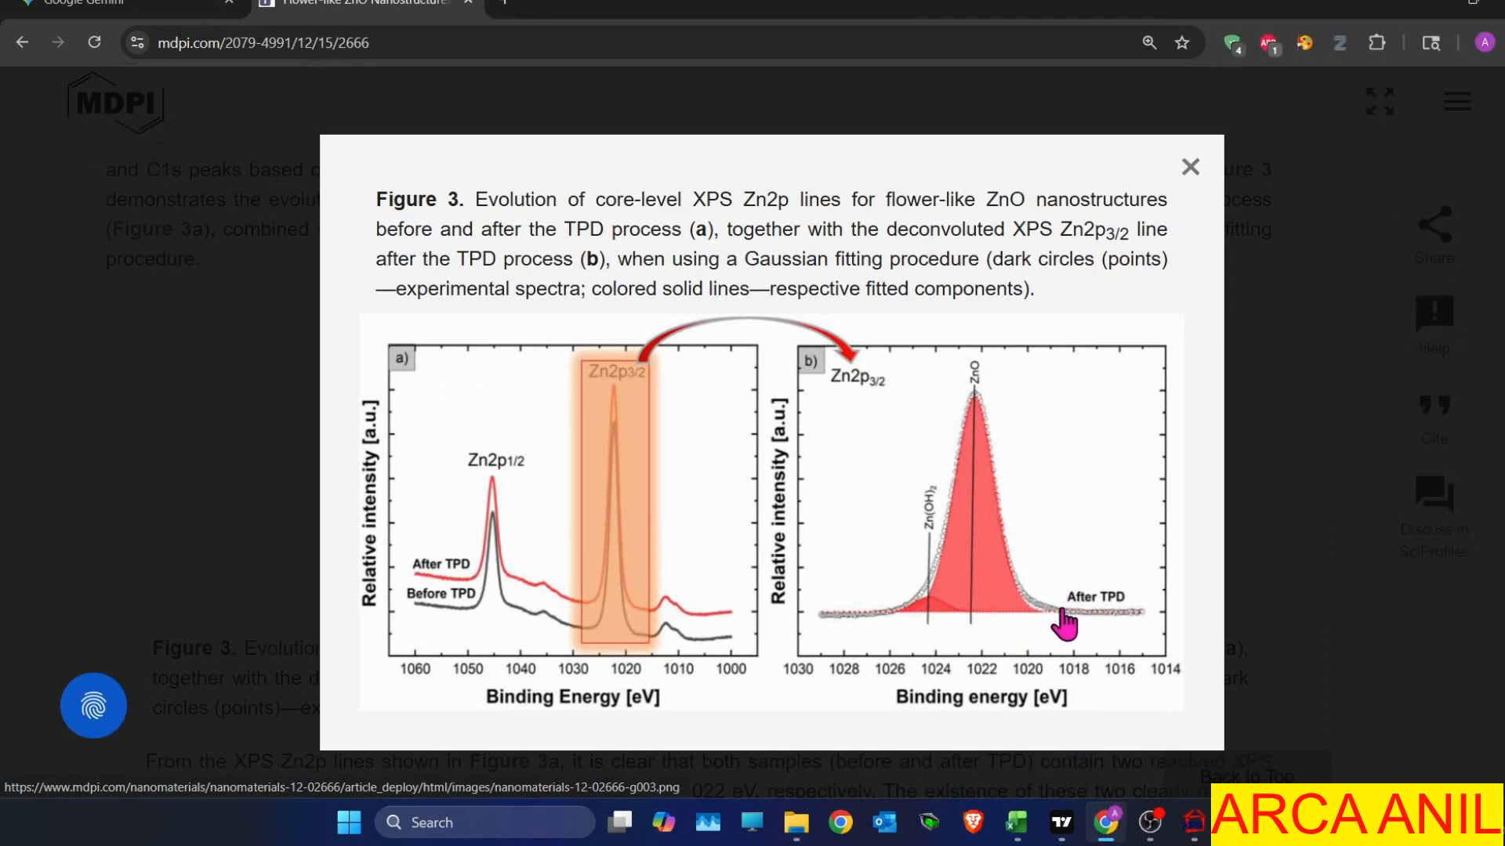
left_click(1188, 166)
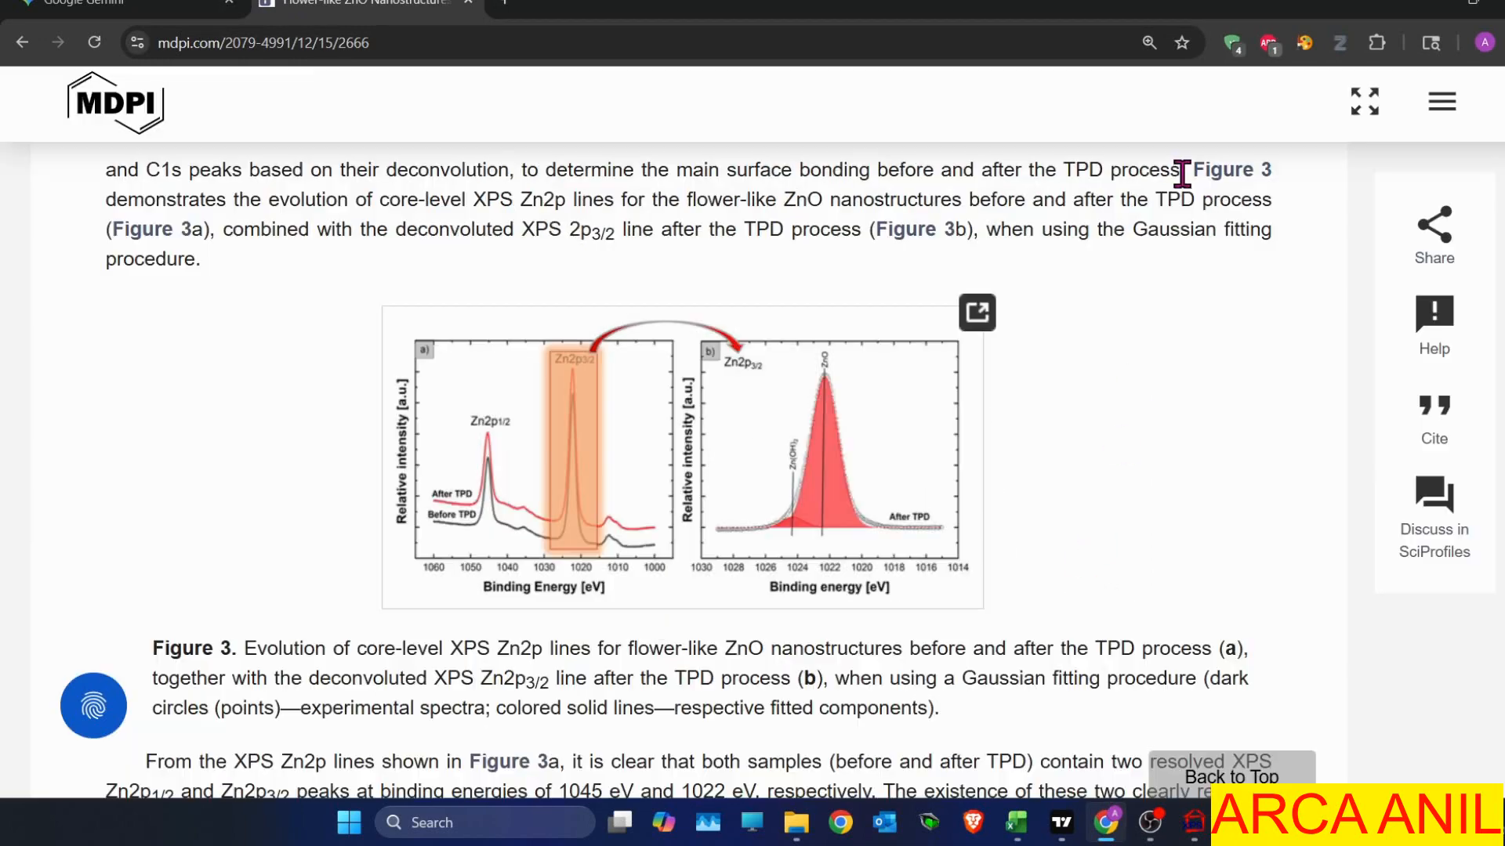
left_click(1430, 14)
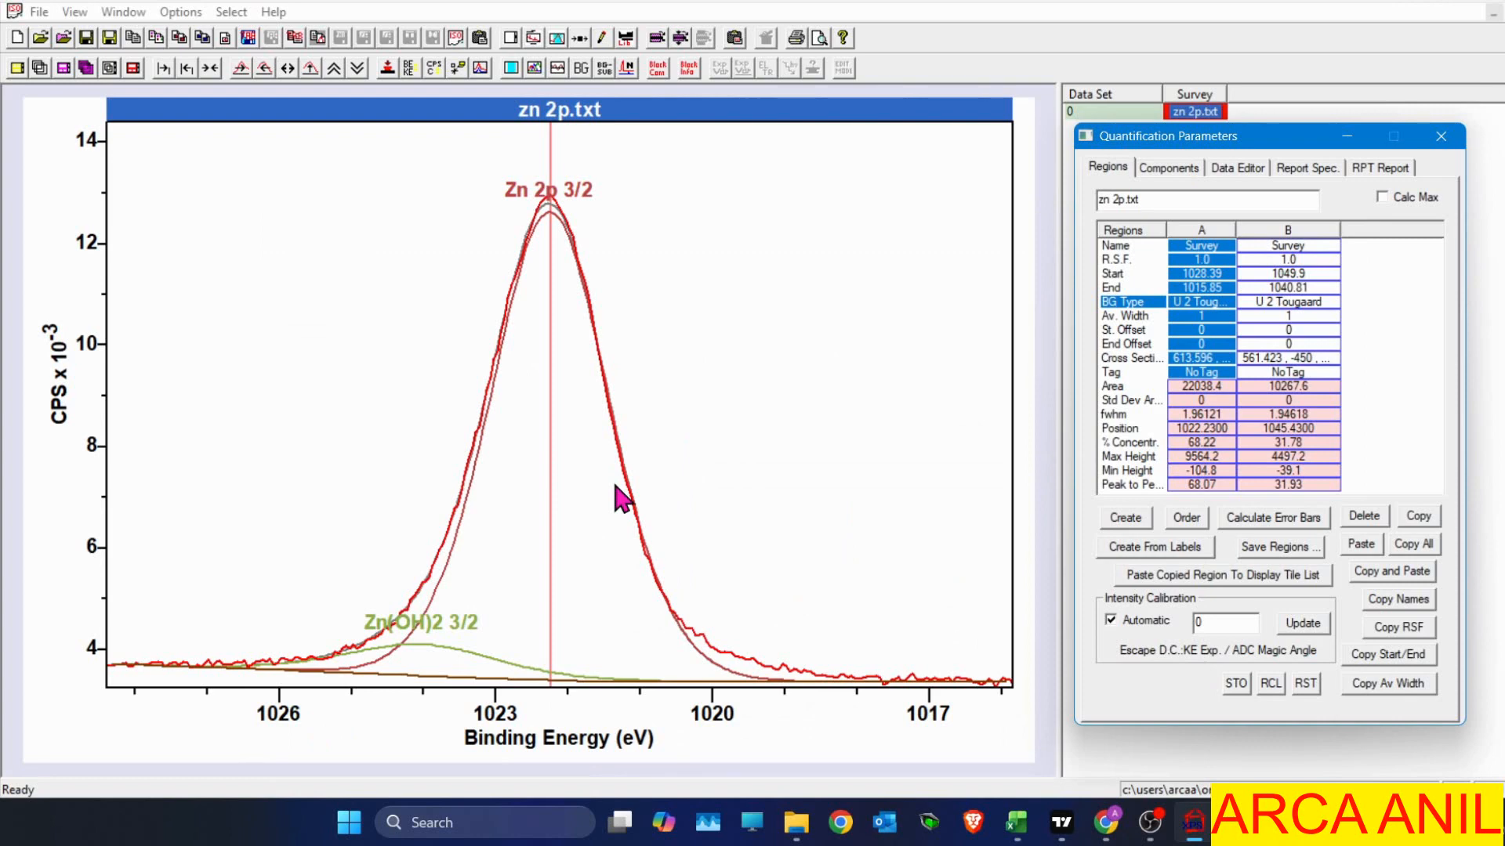
Shift region A to run from 1028.21 to 1015.66 eV and return to the component parameters.
left_click(440, 616)
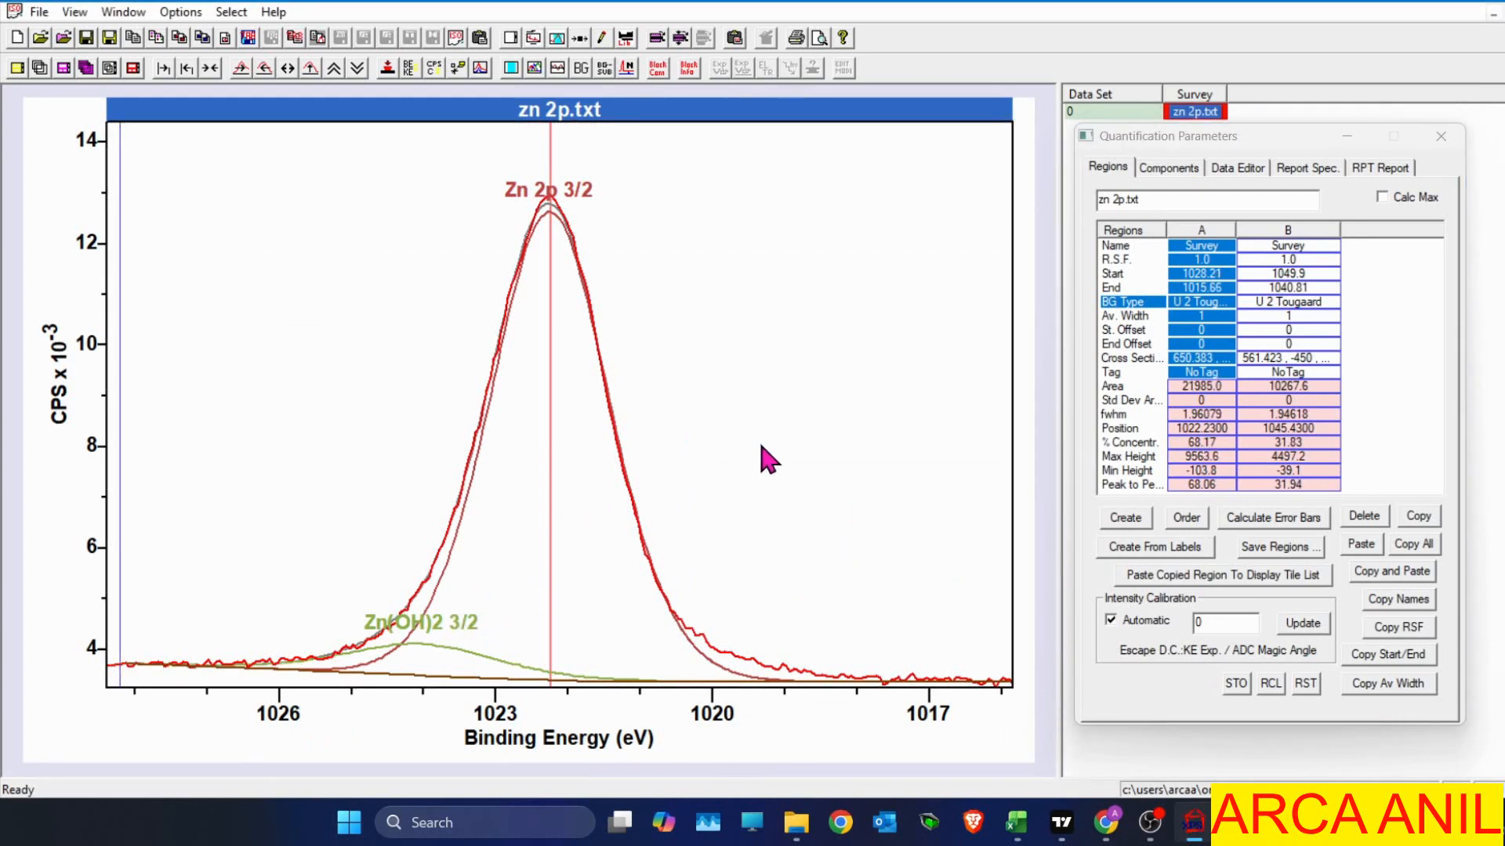
left_click(1168, 167)
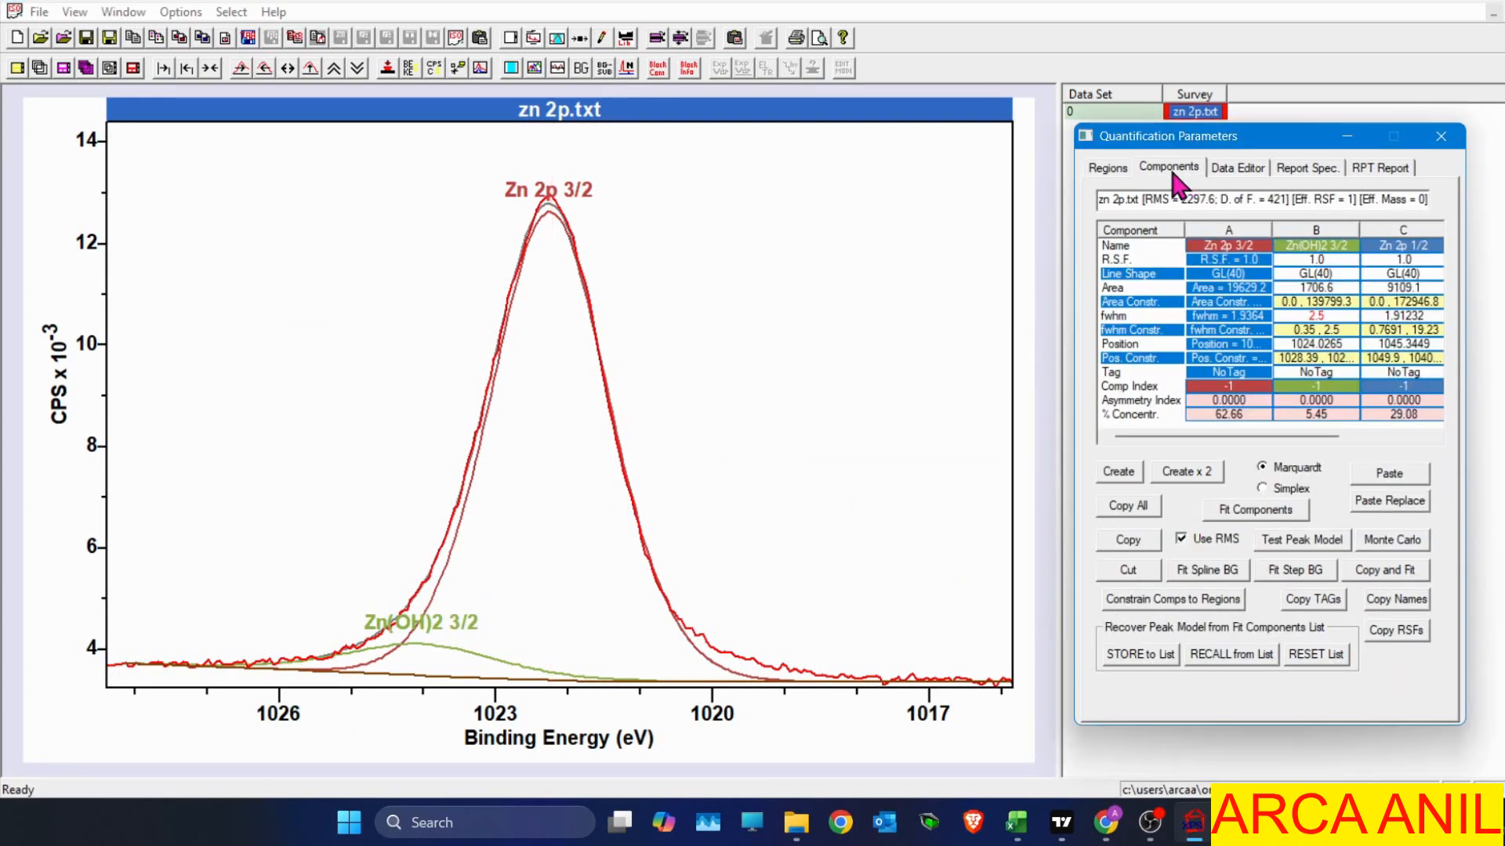